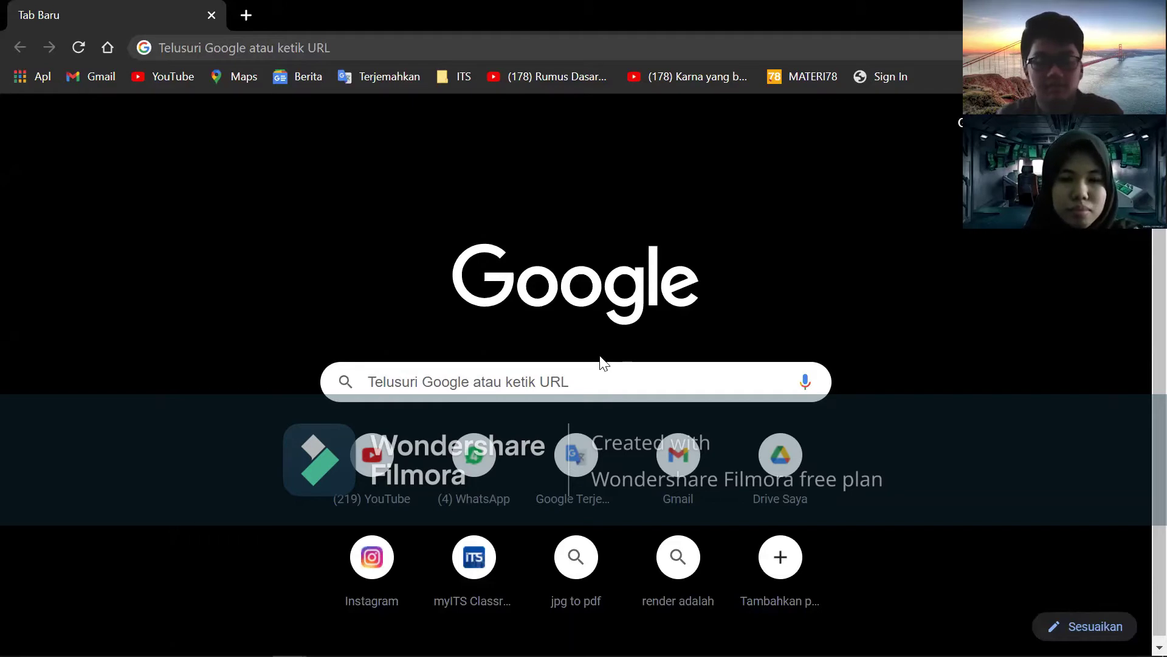
Search Google for "sinta" and open the SINTA - Science and Technology Index website
left_click(595, 372)
type("sinta")
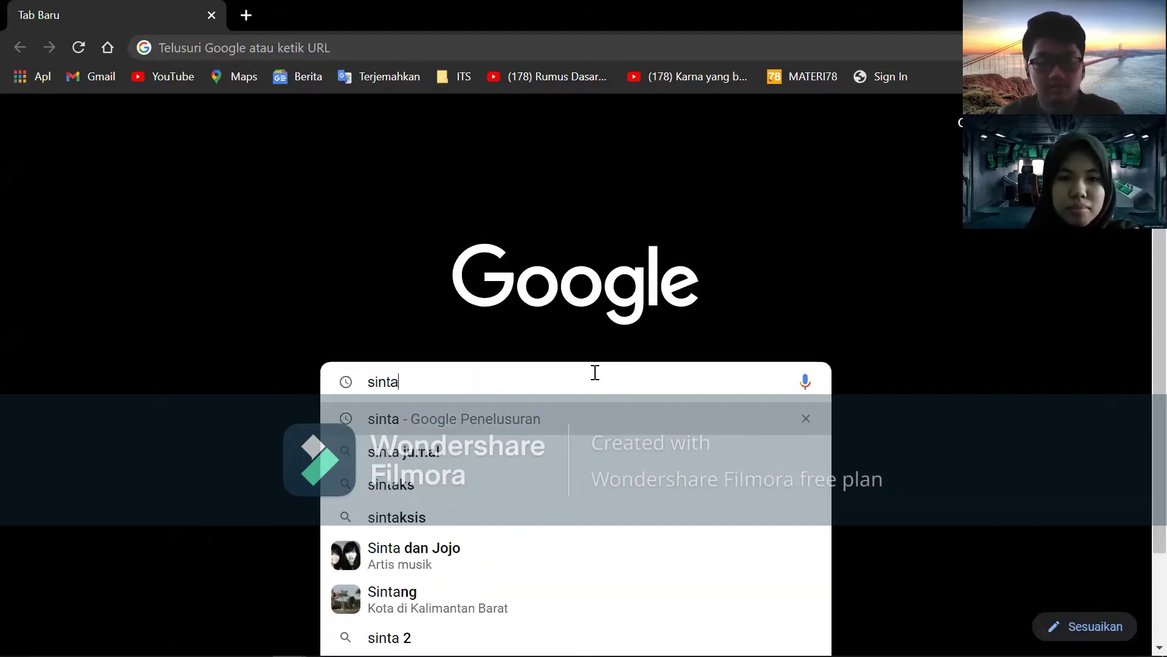
key("Return")
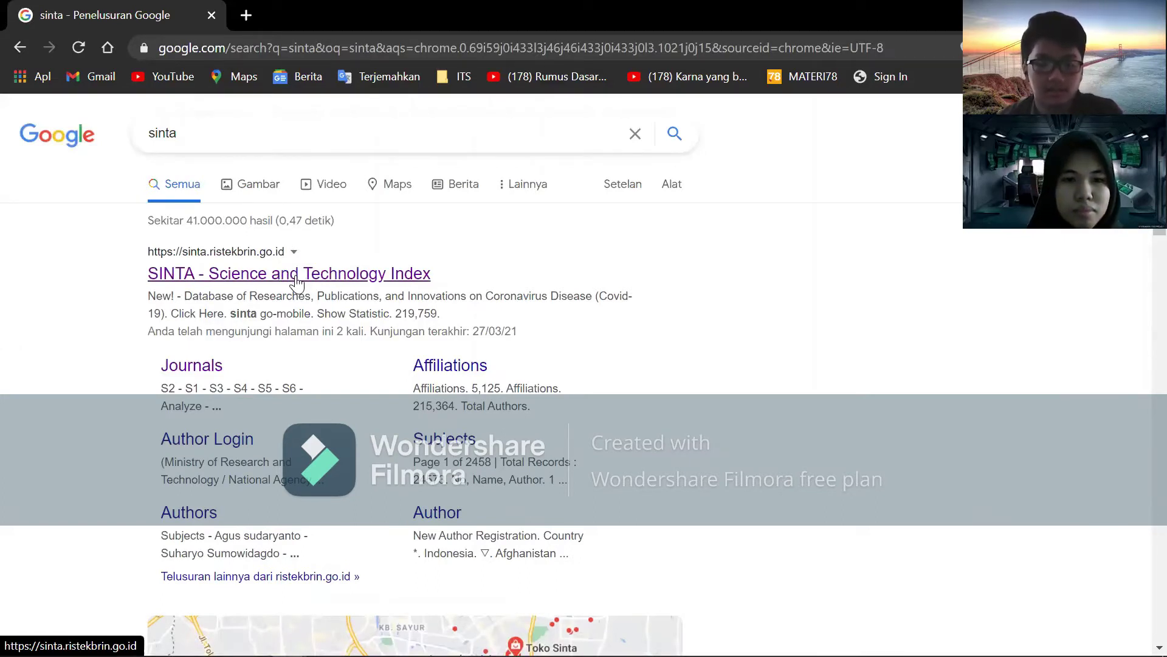
left_click(296, 283)
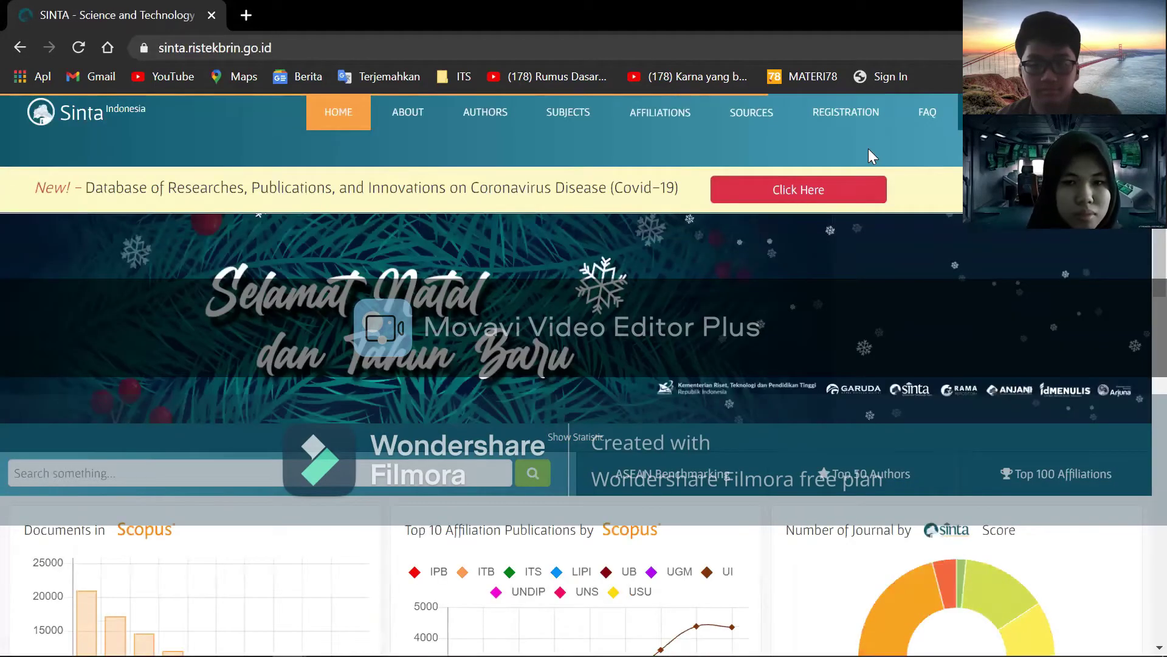
Open SINTA's list of journals and go to the profile of Jurnal Pendidikan IPA Indonesia
mouse_move(764, 115)
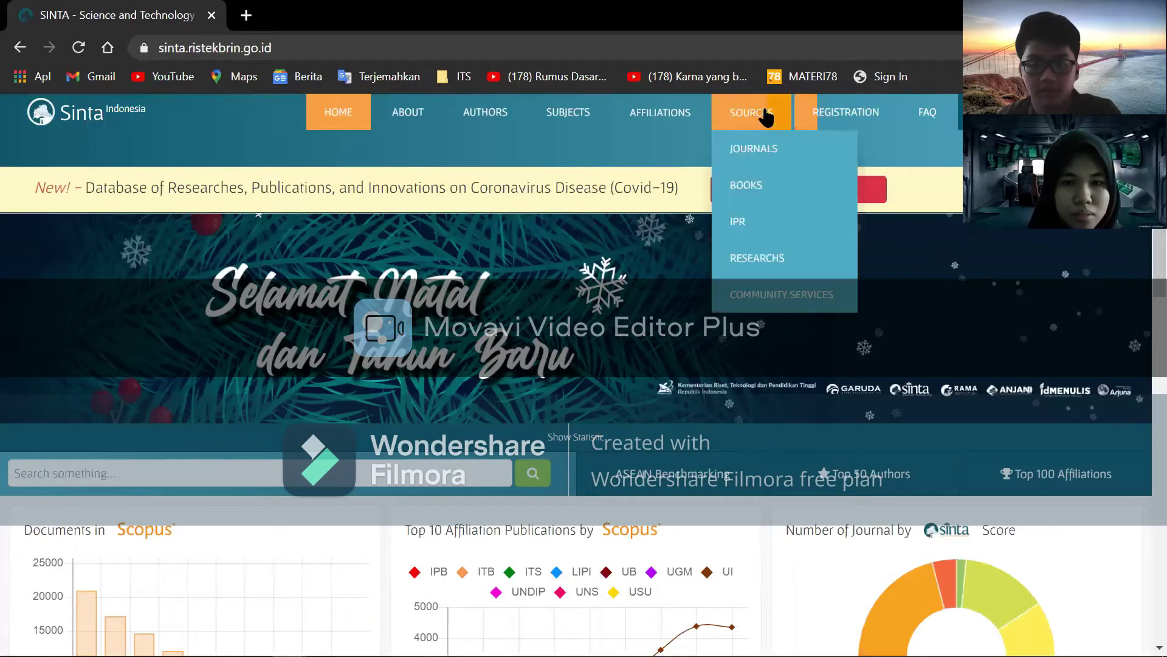
left_click(754, 155)
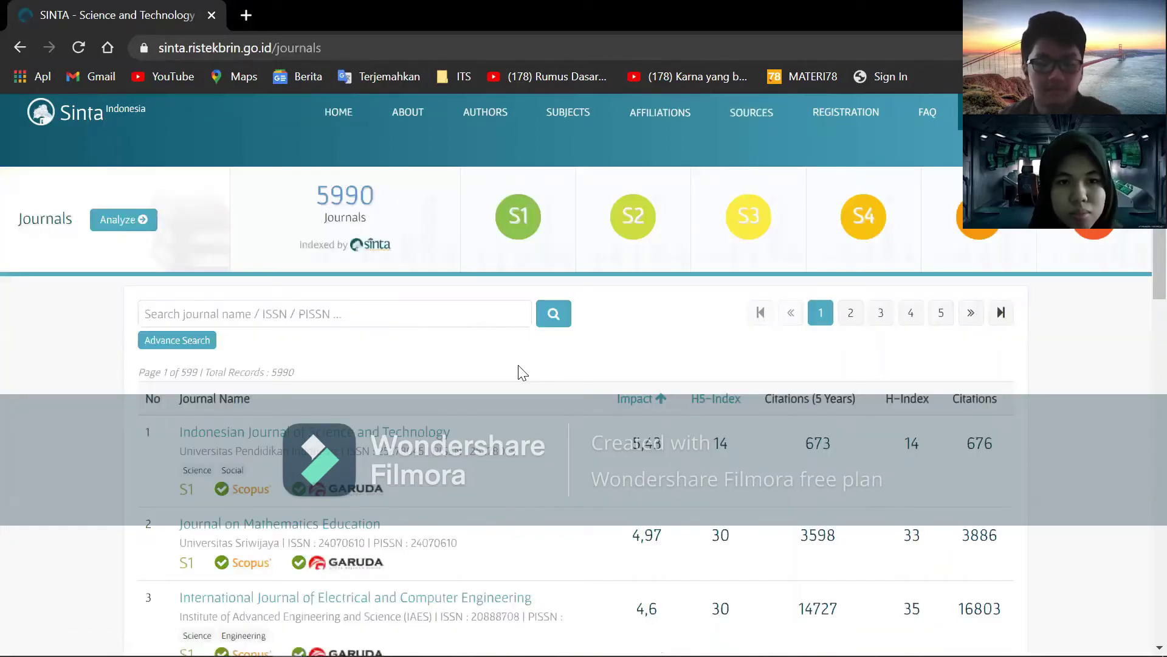
scroll(514, 372, "down", 3)
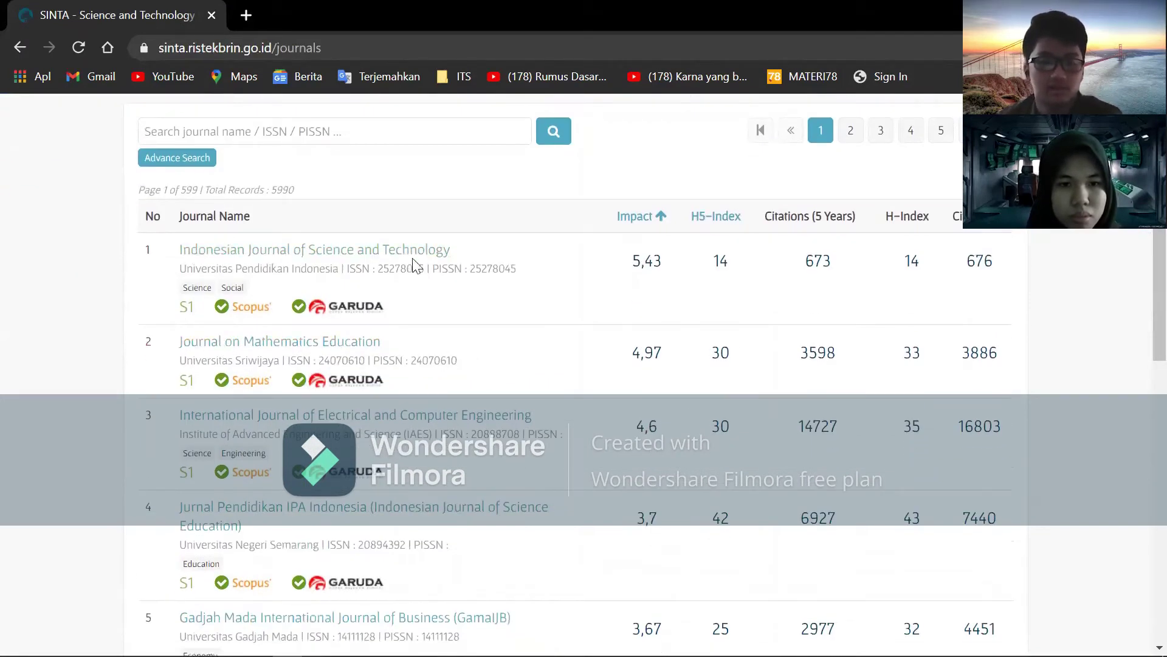
scroll(282, 271, "down", 1)
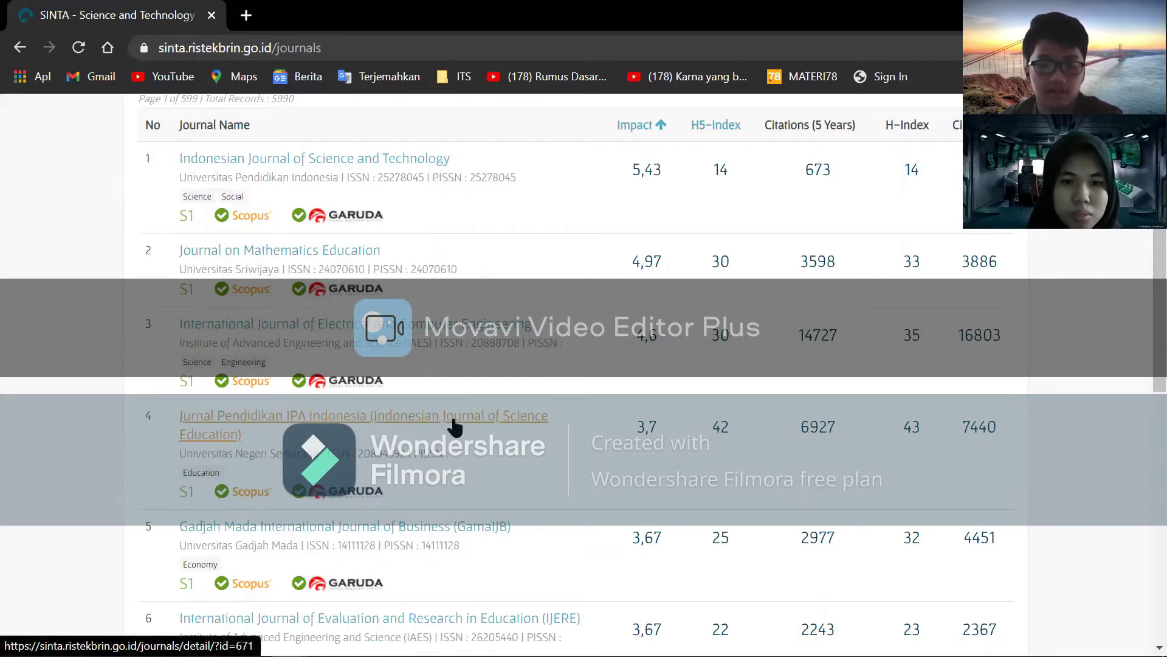
left_click(359, 425)
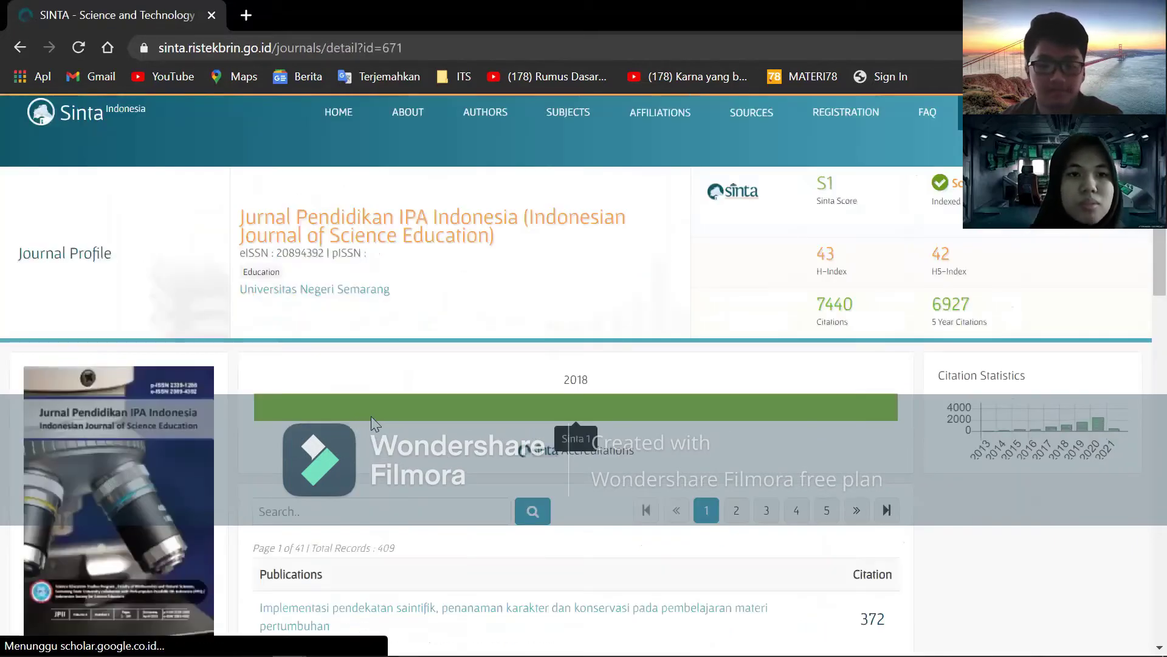
Open the publication "Pengembangan pembelajaran IPA terpadu dengan menggunakan model pembelajaran problem base melalui lesson study" from the journal's publication list
scroll(371, 413, "down", 1)
scroll(560, 424, "down", 4)
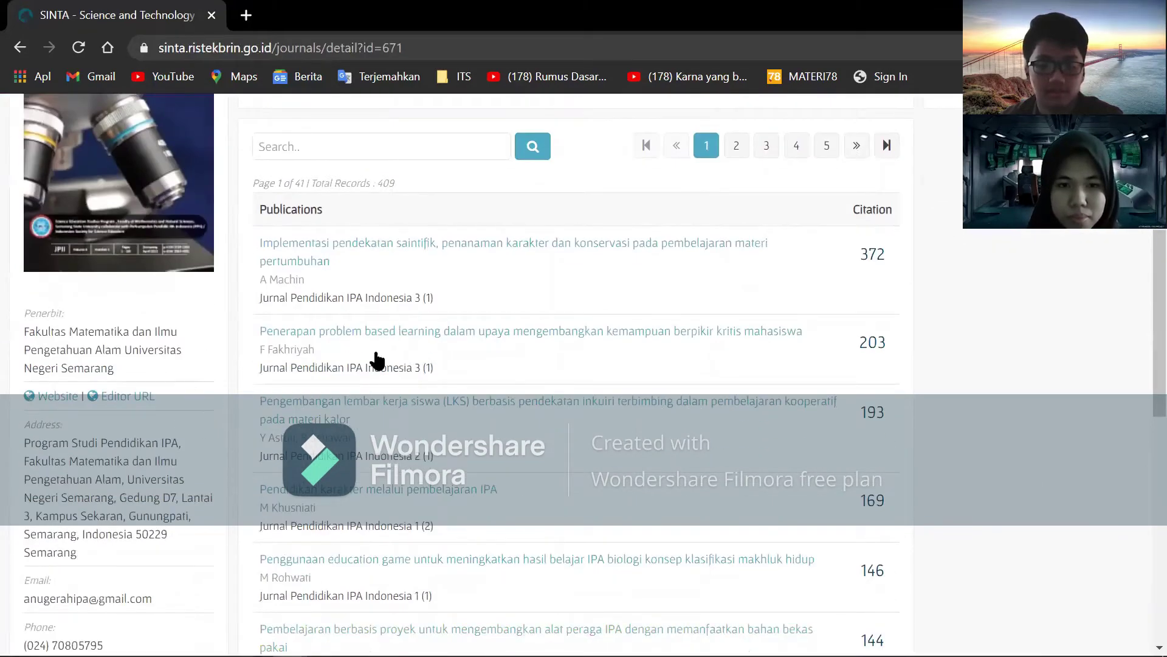
scroll(436, 308, "down", 1)
scroll(399, 465, "down", 2)
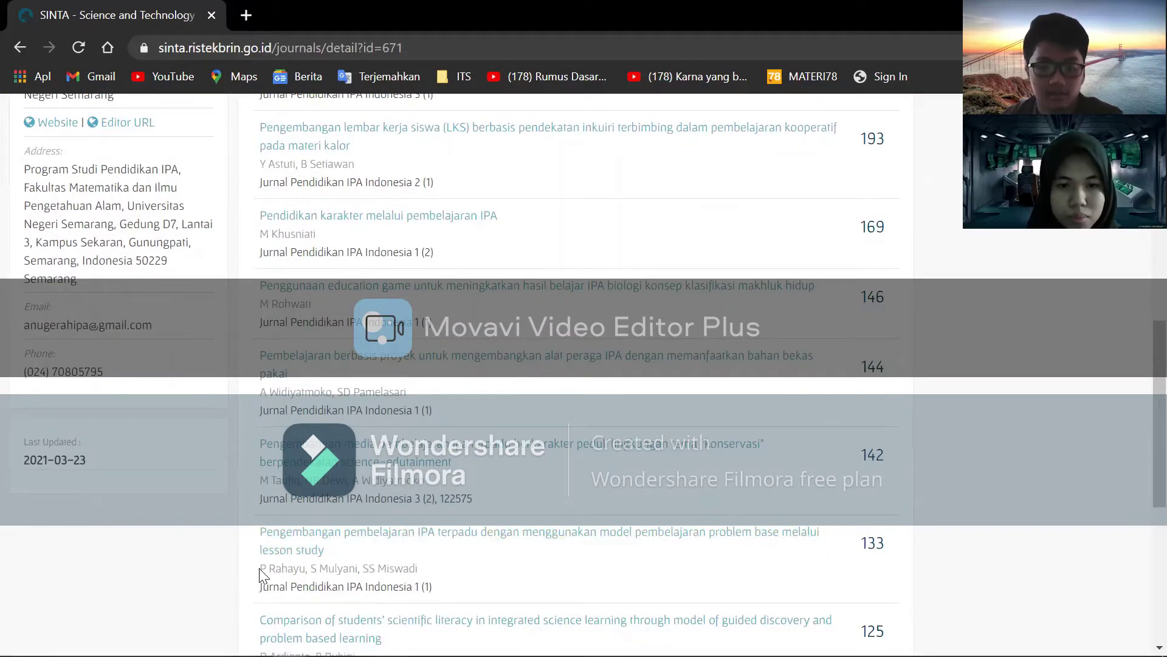
left_click_drag(260, 568, 419, 568)
left_click(363, 557)
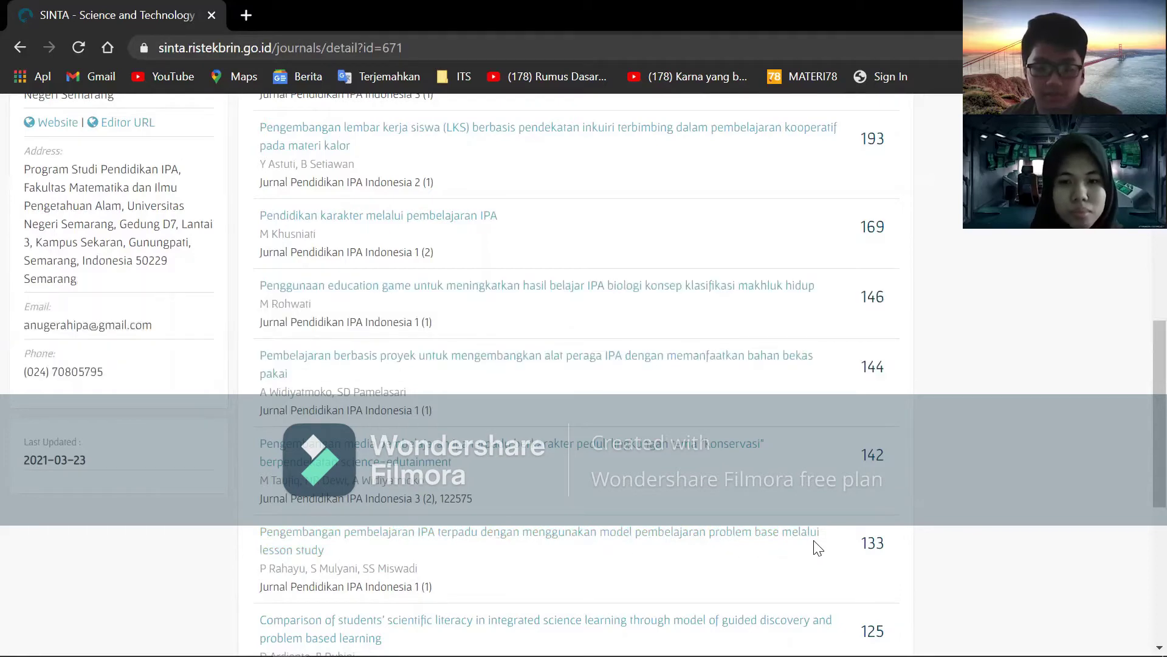
left_click(349, 544)
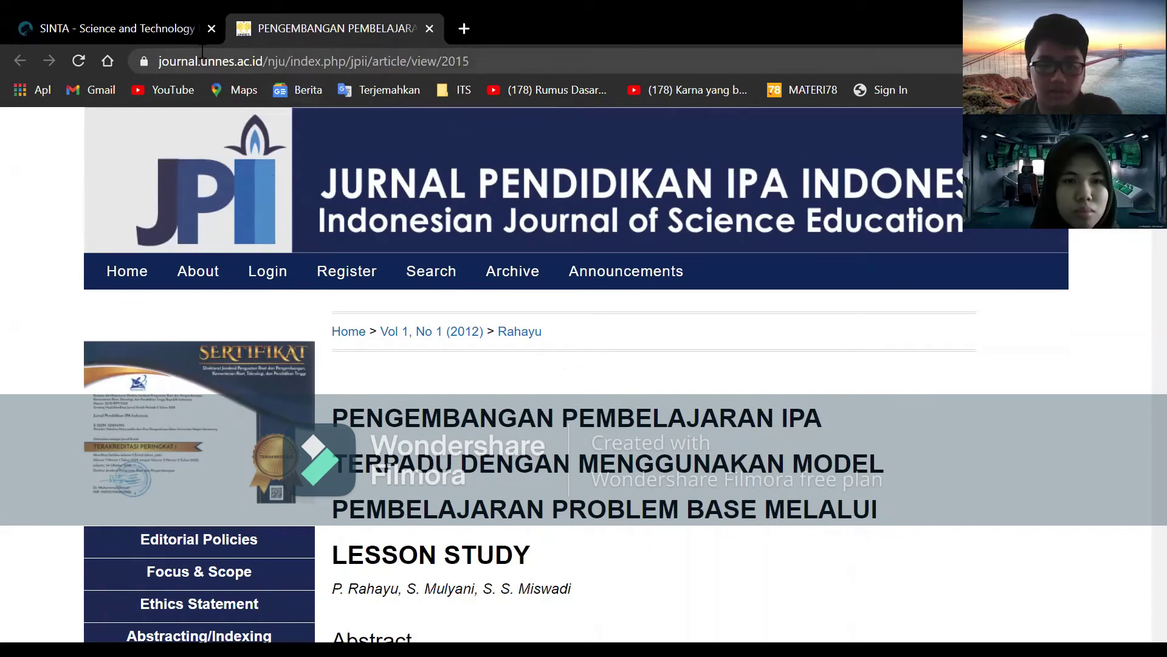
Examine the article page's title, abstract, keywords, full-text section and references
scroll(346, 239, "down", 3)
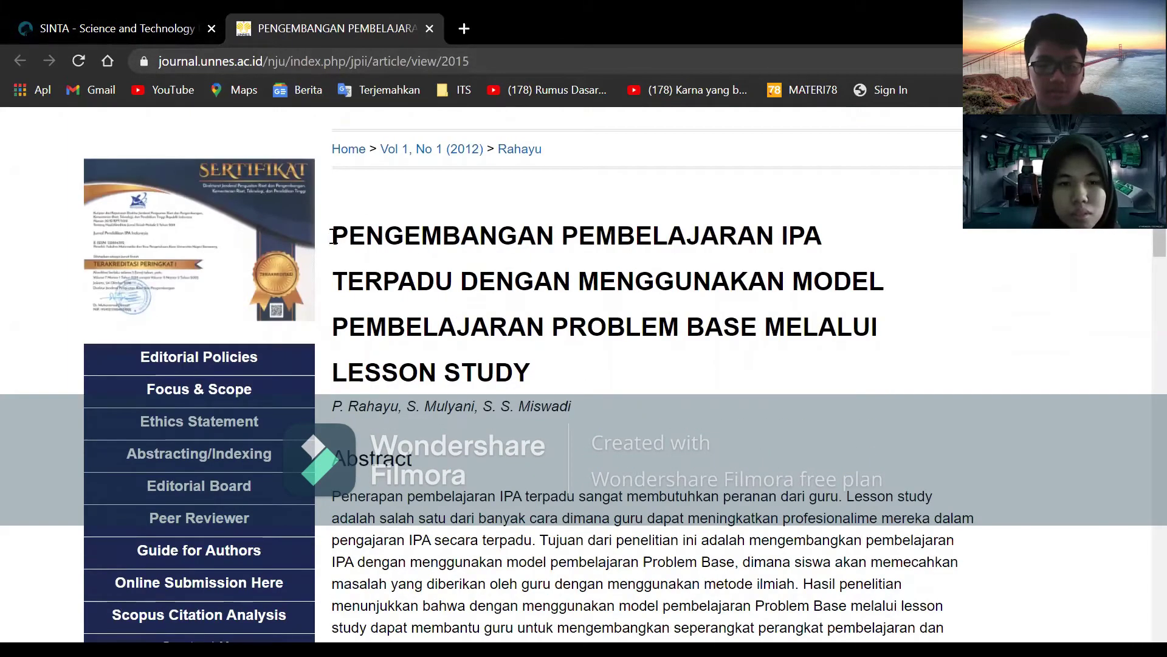
scroll(333, 237, "down", 3)
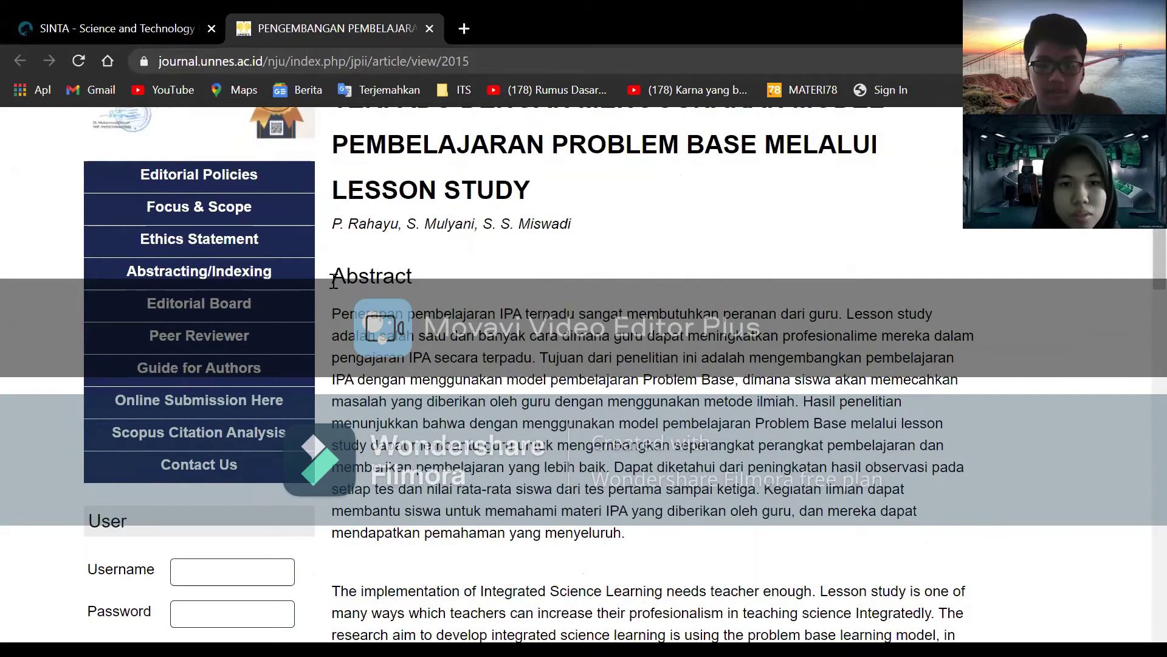
scroll(334, 277, "up", 3)
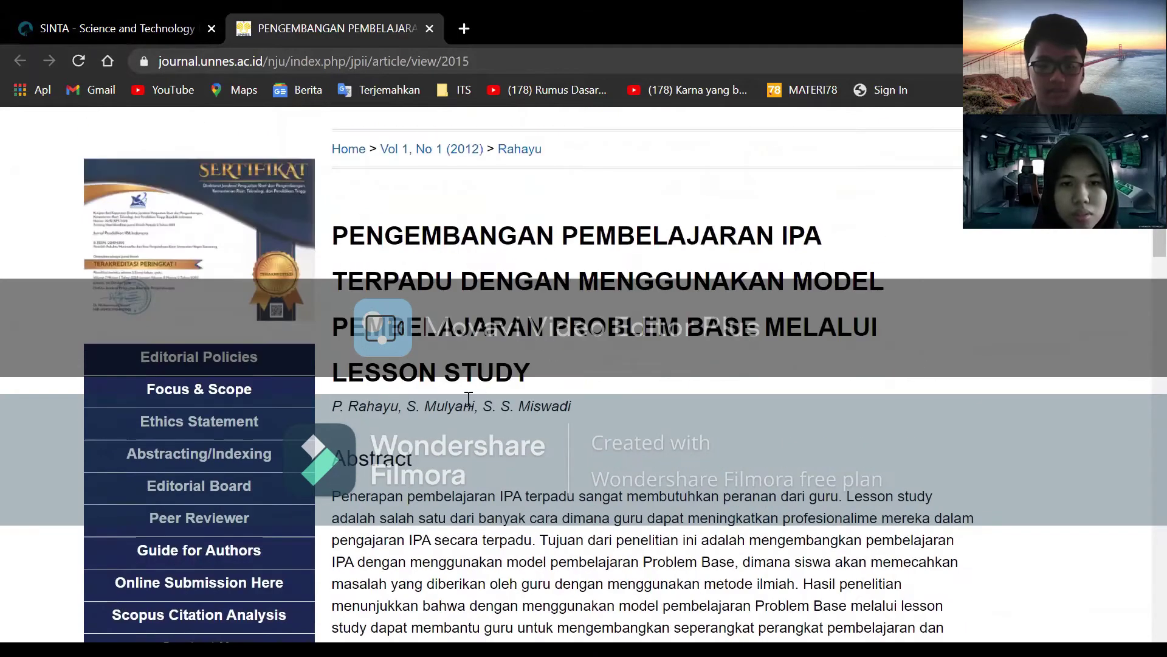
scroll(425, 365, "down", 2)
scroll(497, 421, "down", 7)
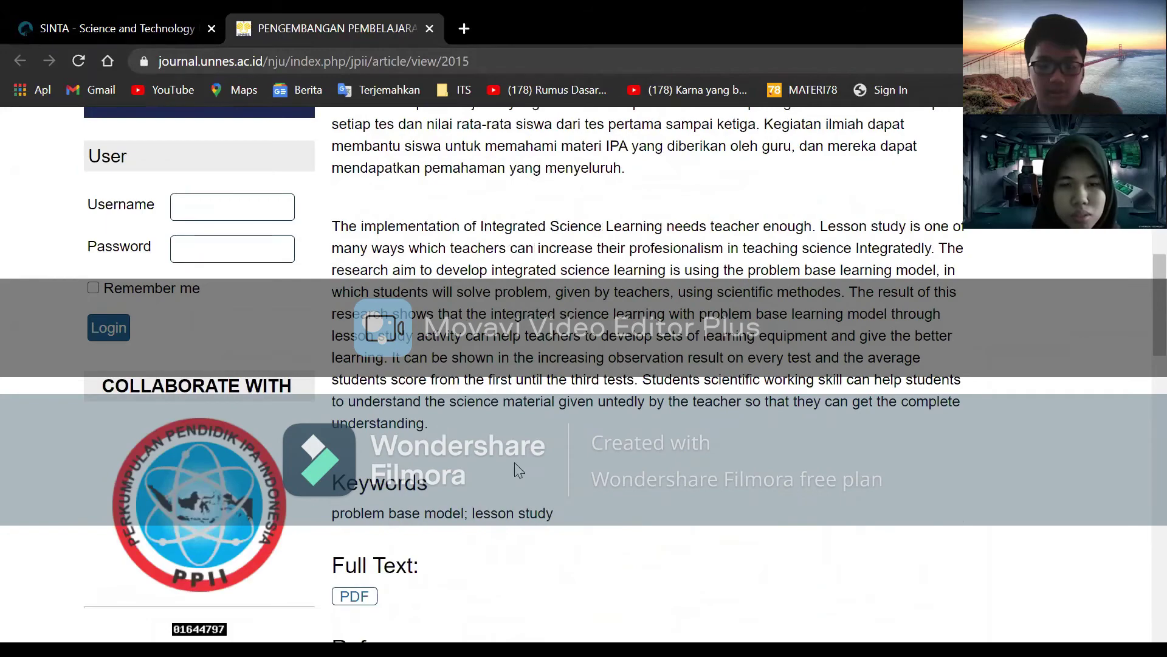
scroll(441, 438, "down", 3)
scroll(442, 453, "down", 3)
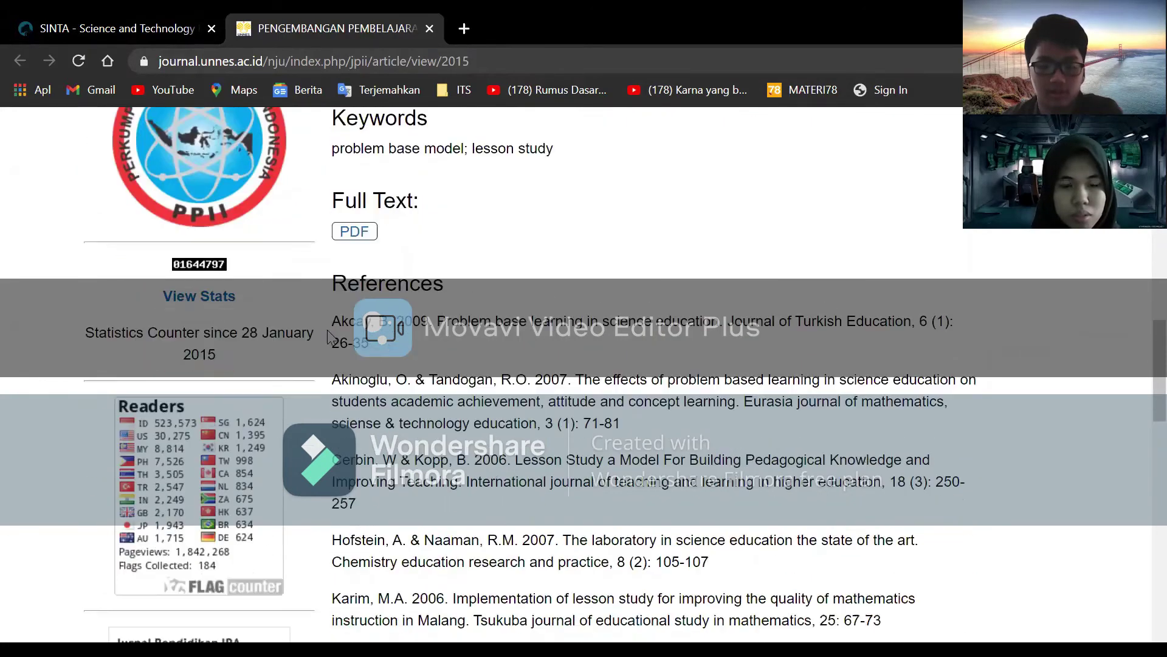
scroll(552, 522, "down", 5)
scroll(527, 503, "down", 5)
scroll(452, 470, "up", 7)
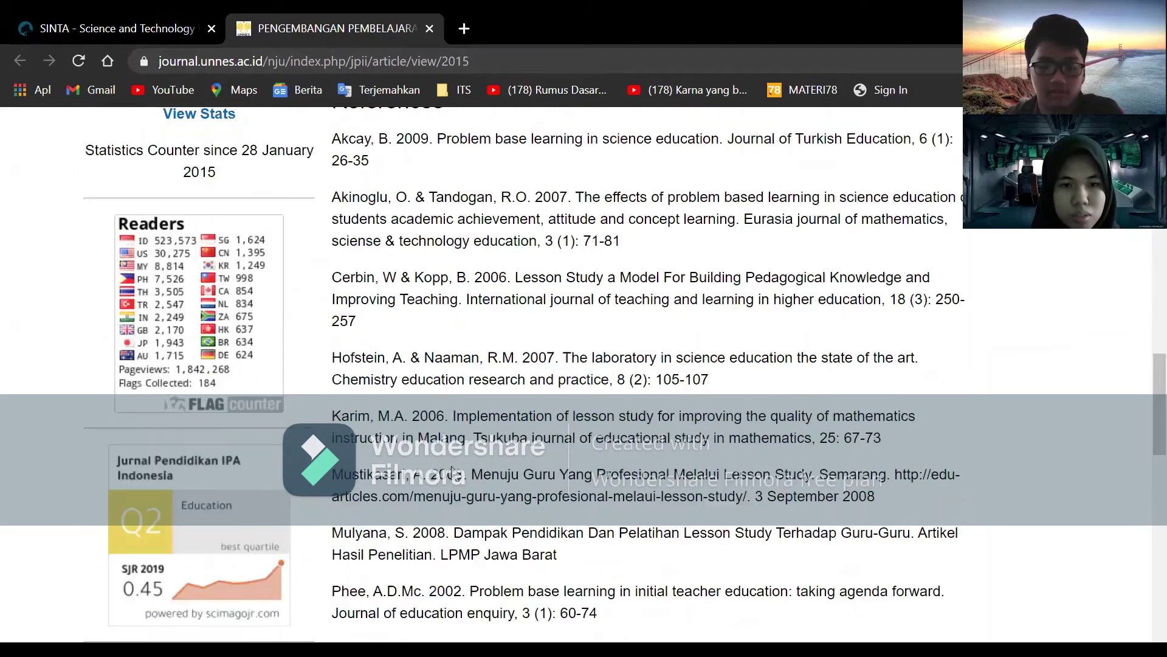
scroll(442, 460, "up", 6)
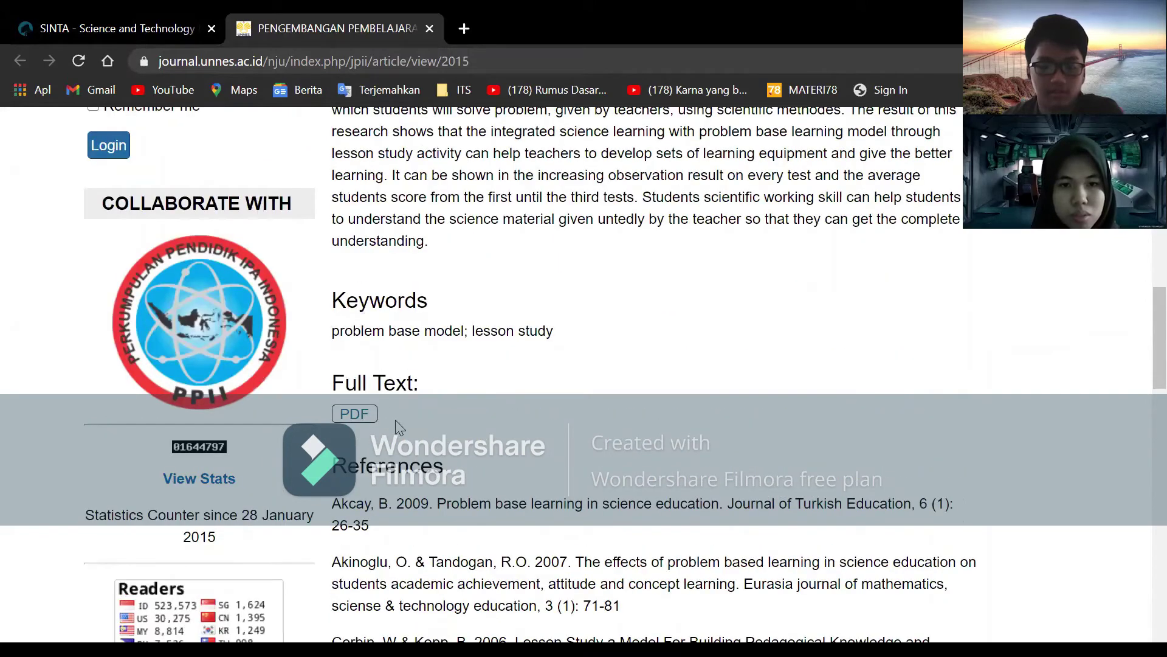
Open the article's full-text PDF view, look over its first page and download the PDF file
left_click(357, 415)
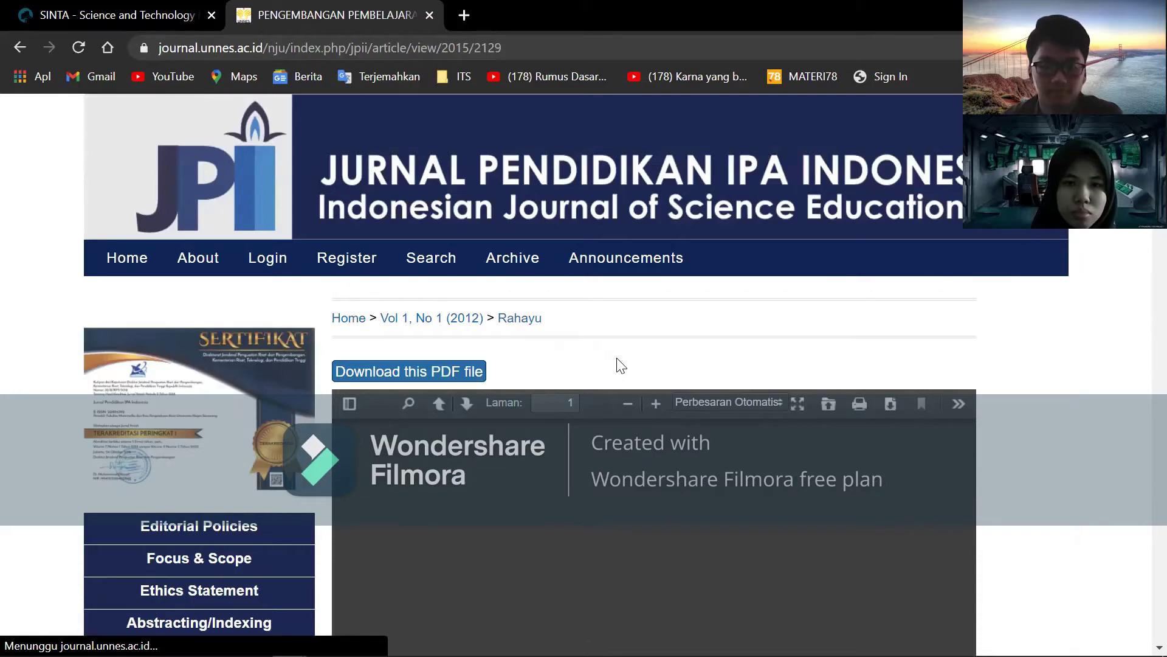
scroll(618, 364, "down", 2)
scroll(782, 383, "down", 8)
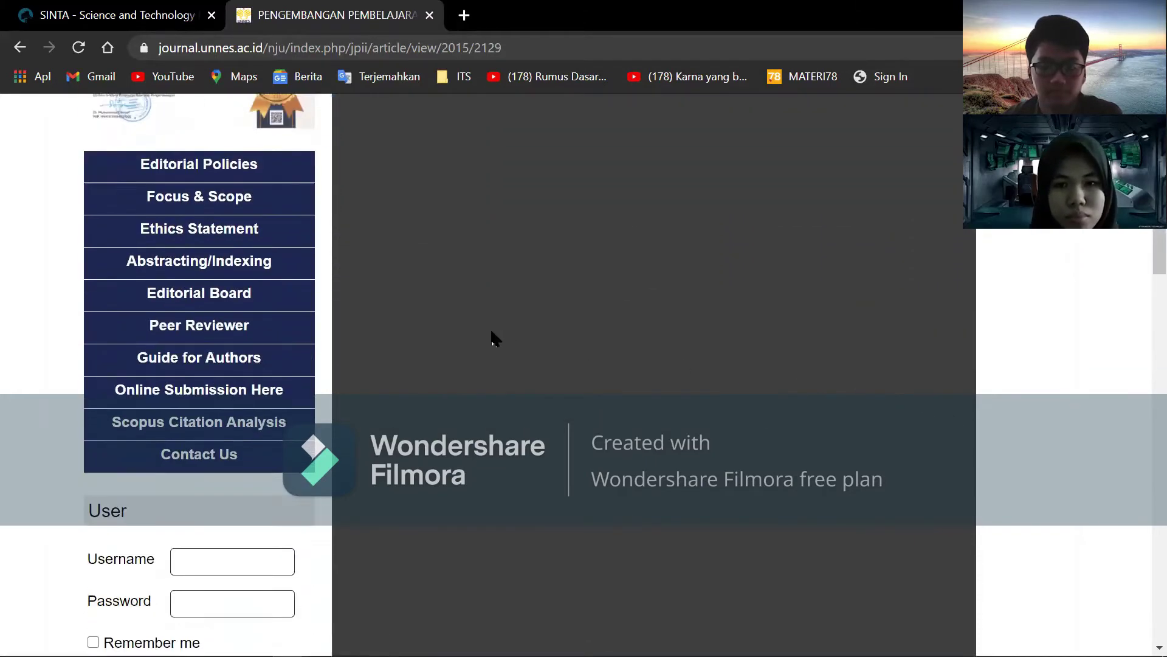
scroll(481, 328, "up", 9)
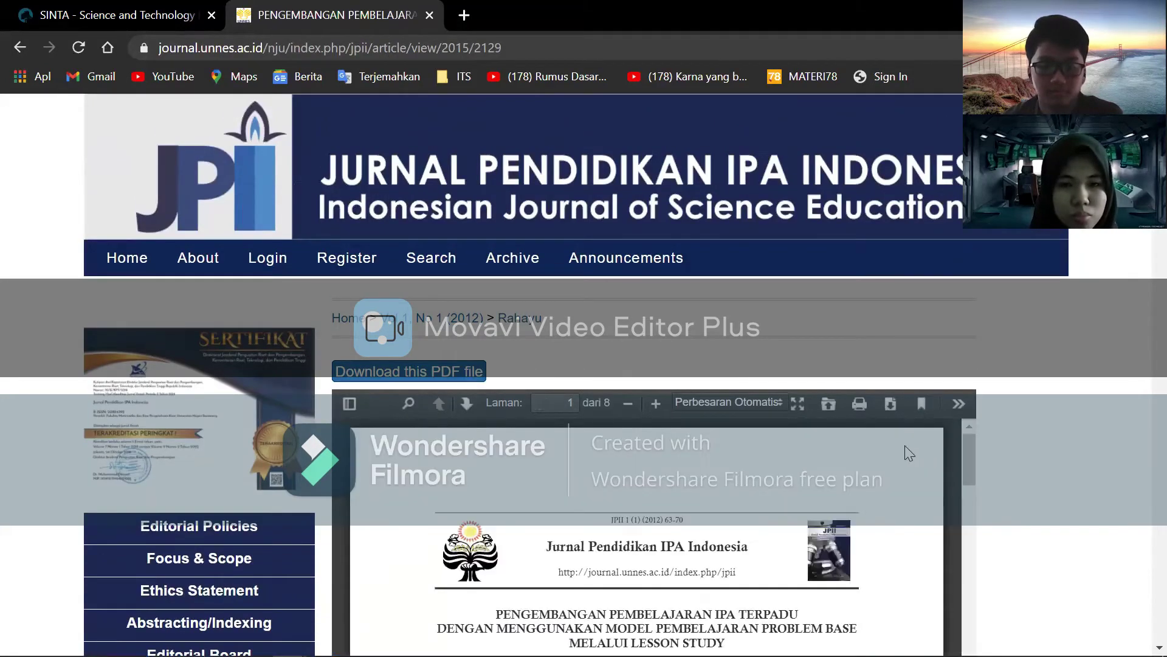
scroll(1005, 468, "down", 5)
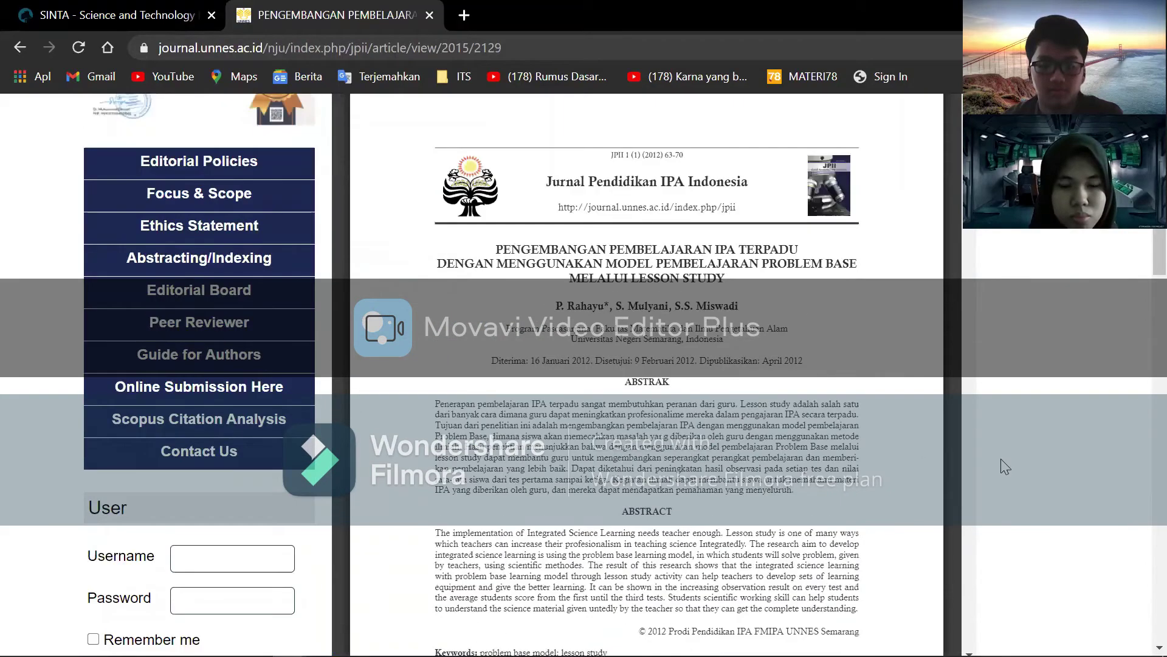
scroll(918, 469, "up", 6)
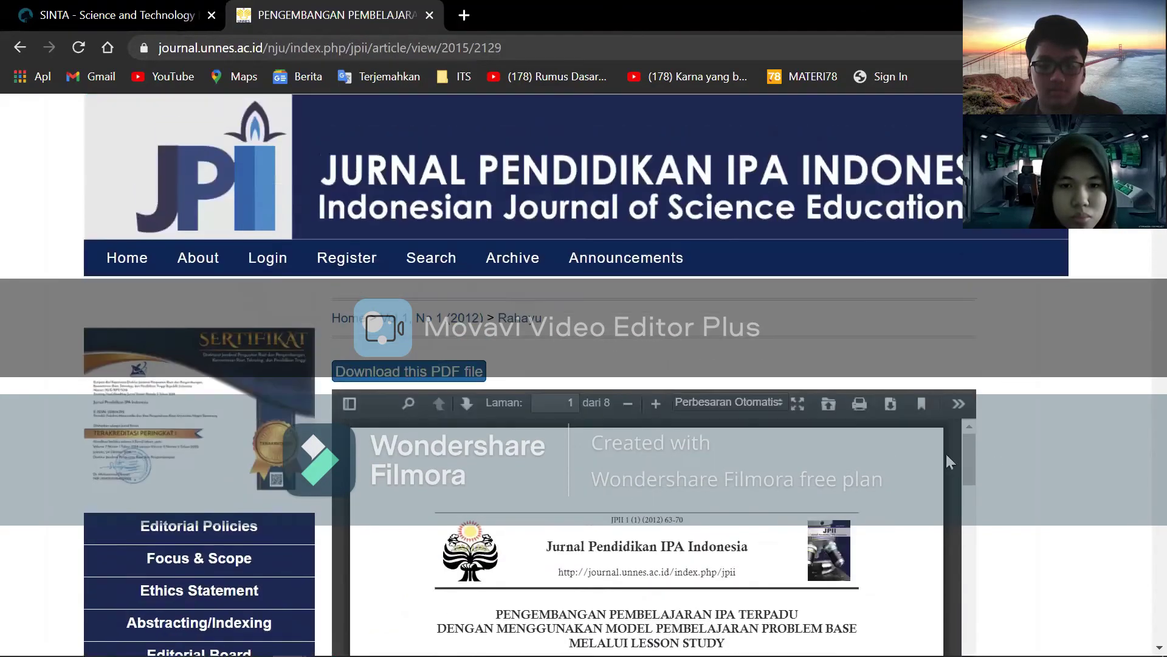
left_click(478, 378)
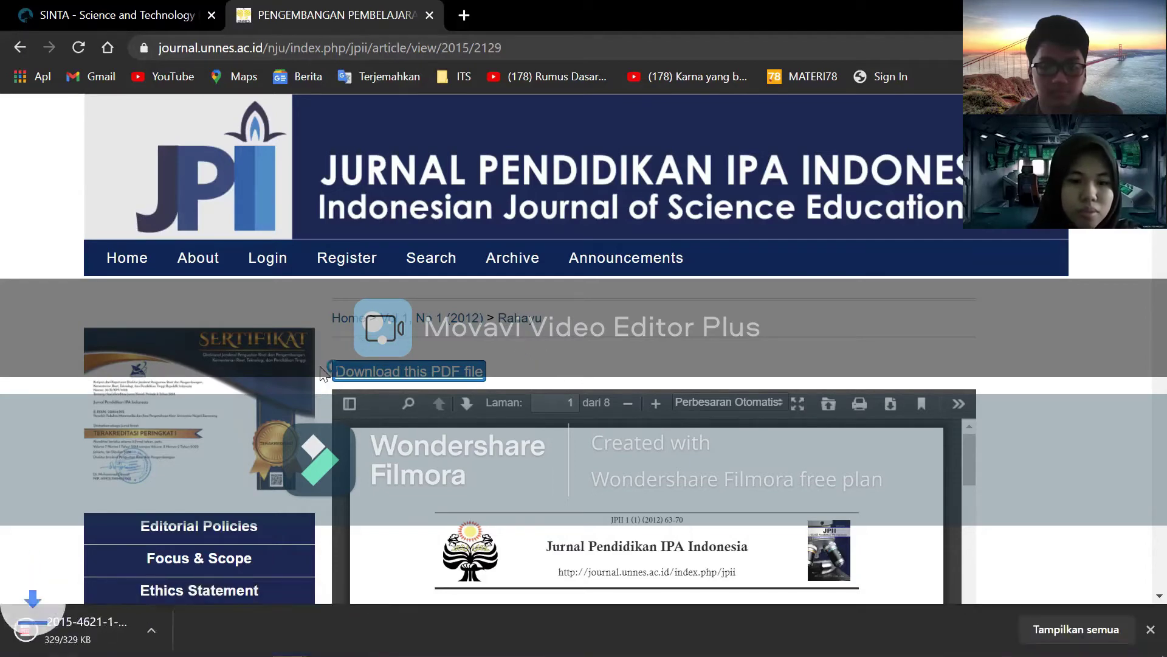
Open the downloaded file 2015-4621-1-SM.pdf and skim its first two pages
left_click(92, 630)
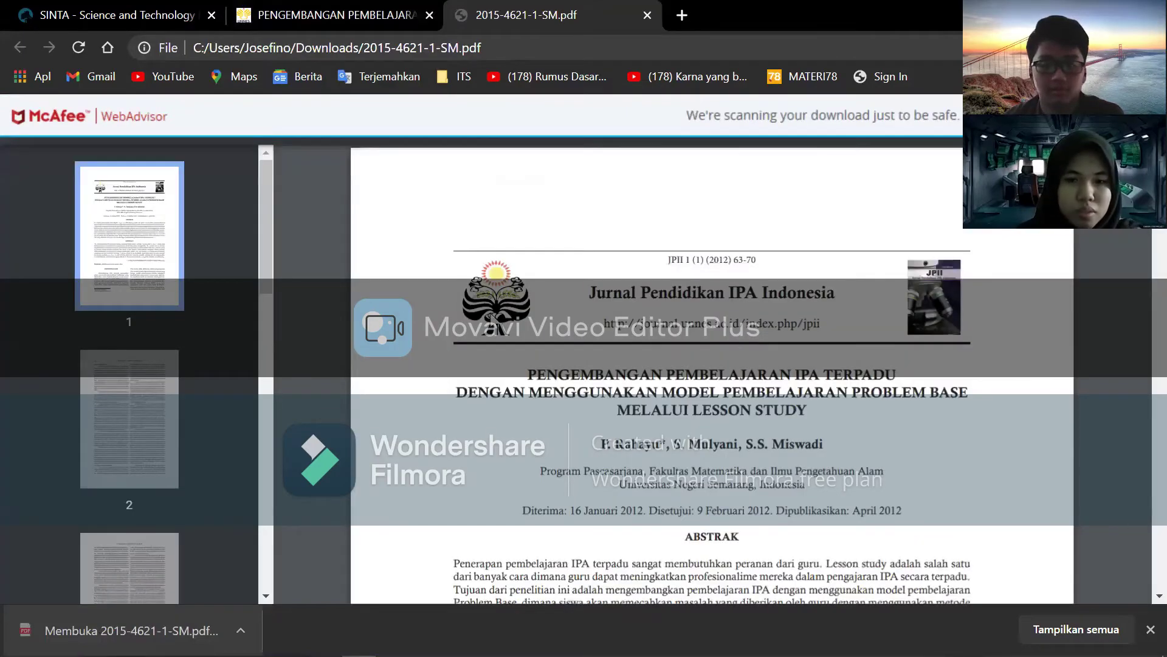
scroll(486, 280, "down", 15)
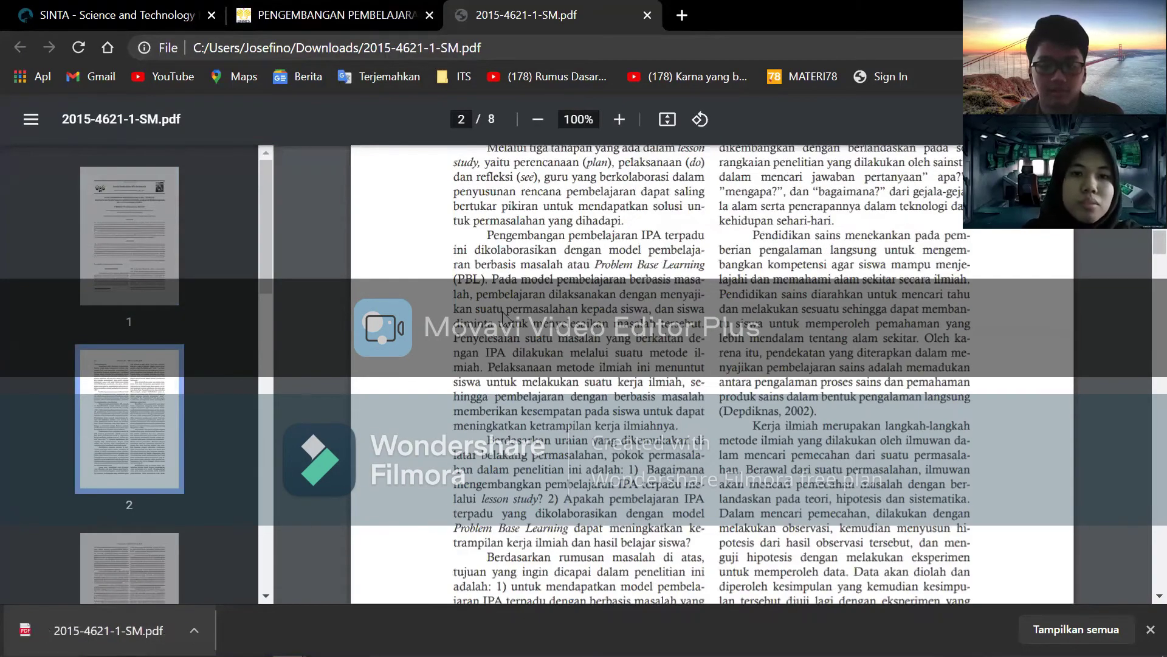
scroll(503, 316, "up", 15)
scroll(505, 325, "down", 5)
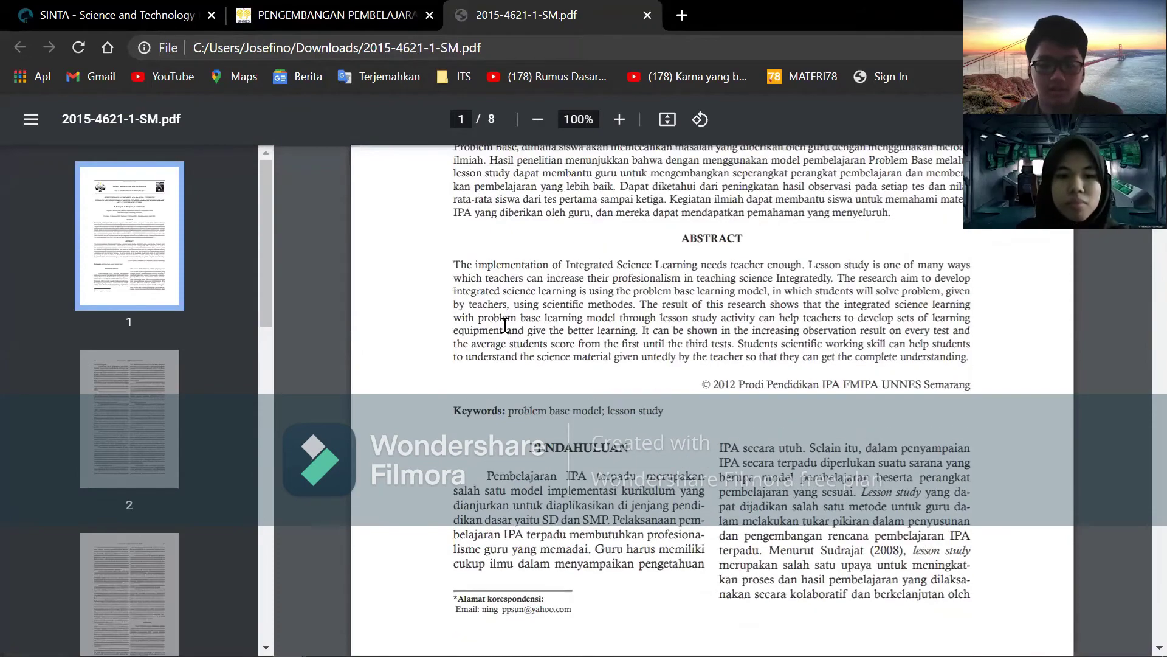
scroll(666, 191, "up", 6)
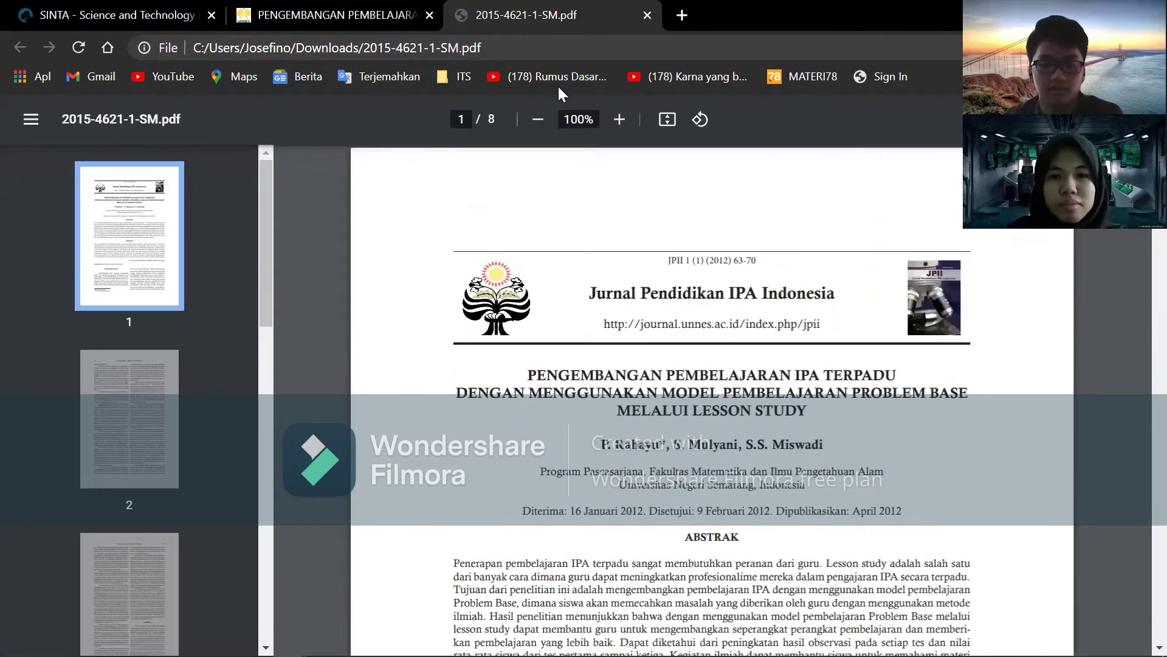
Return to the SINTA profile of Jurnal Pendidikan IPA Indonesia and go back to its beginning
left_click(303, 15)
left_click(118, 14)
scroll(242, 174, "up", 5)
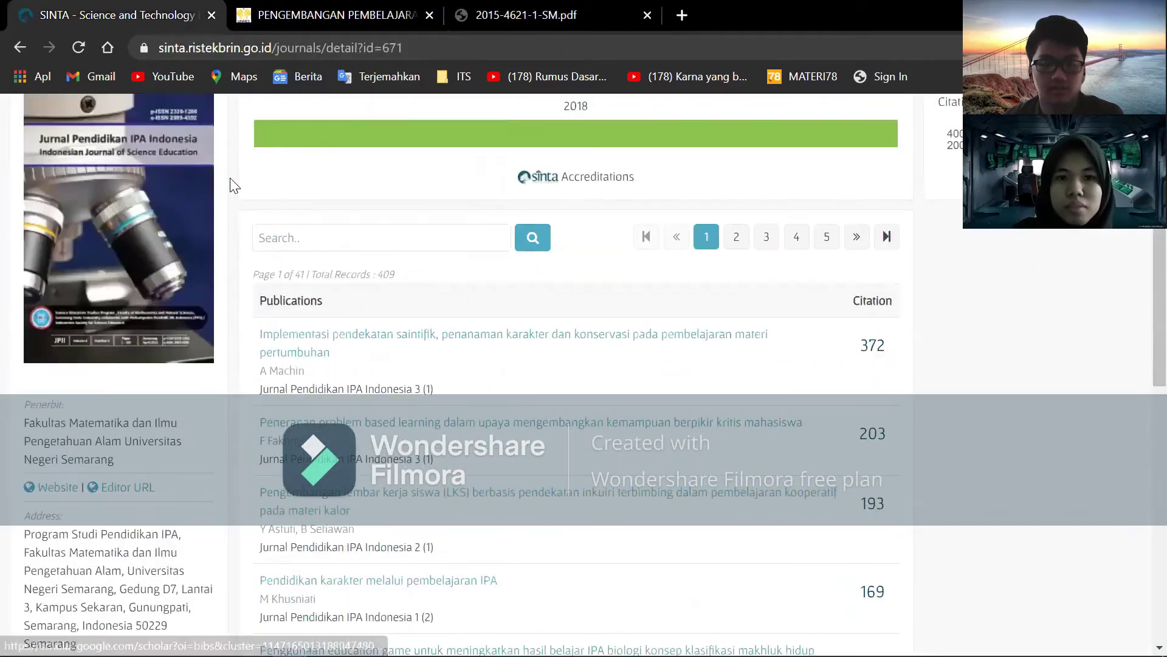
scroll(242, 174, "up", 5)
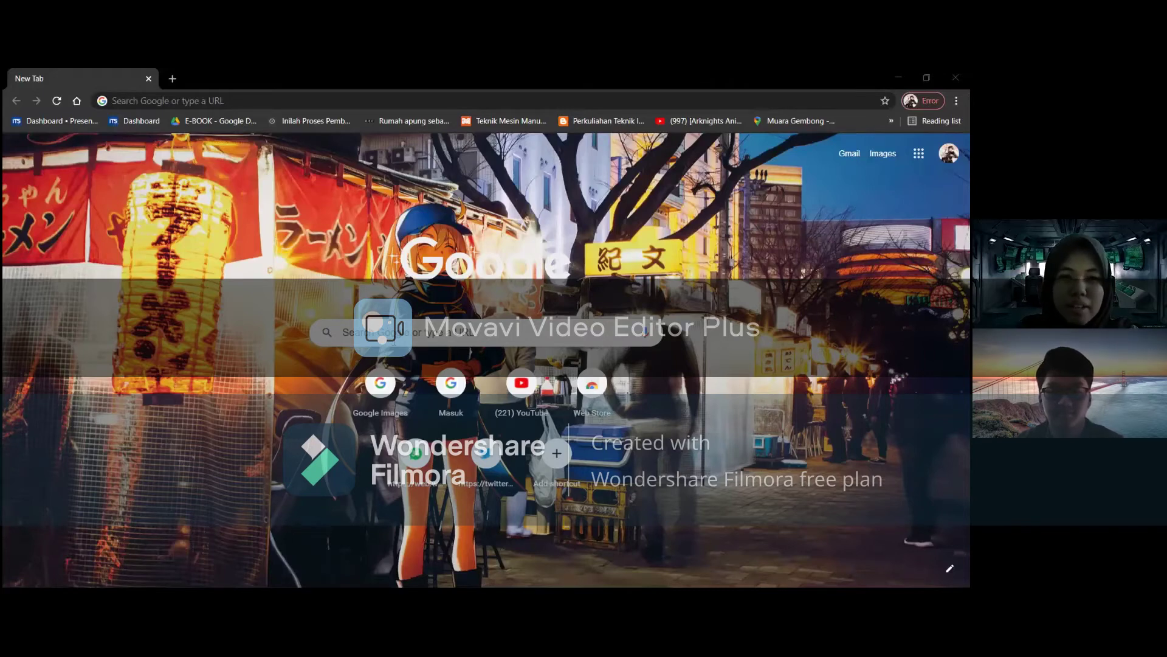
Search Google for "sciencedirect" and open the ScienceDirect.com website
left_click(394, 341)
type("sc")
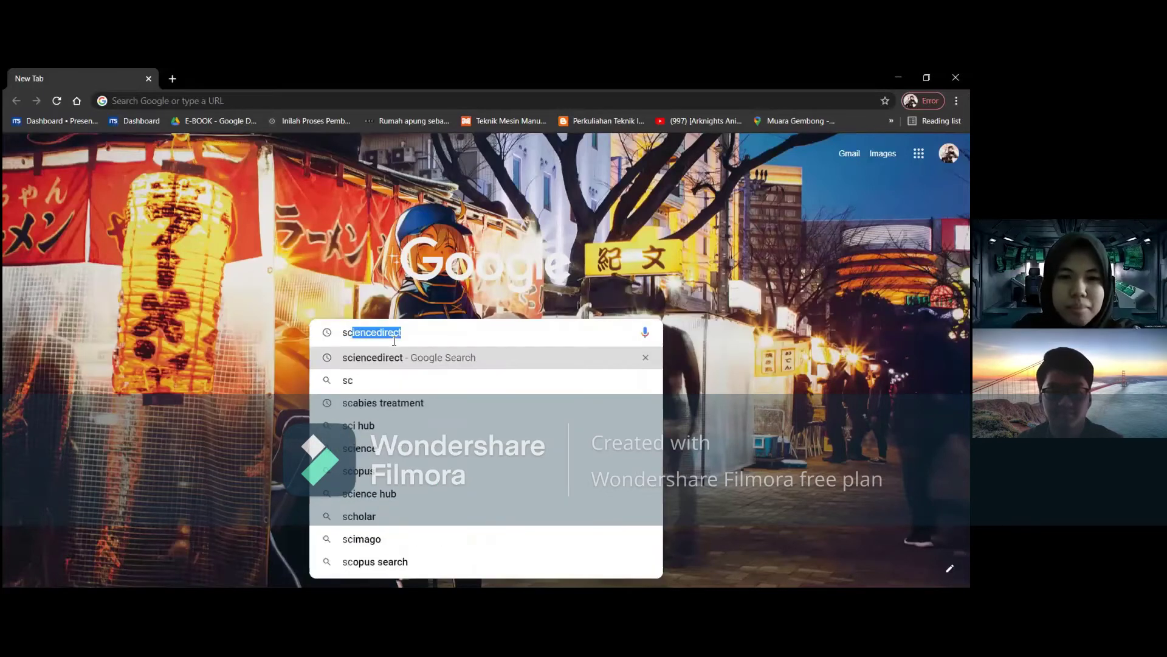
type("e")
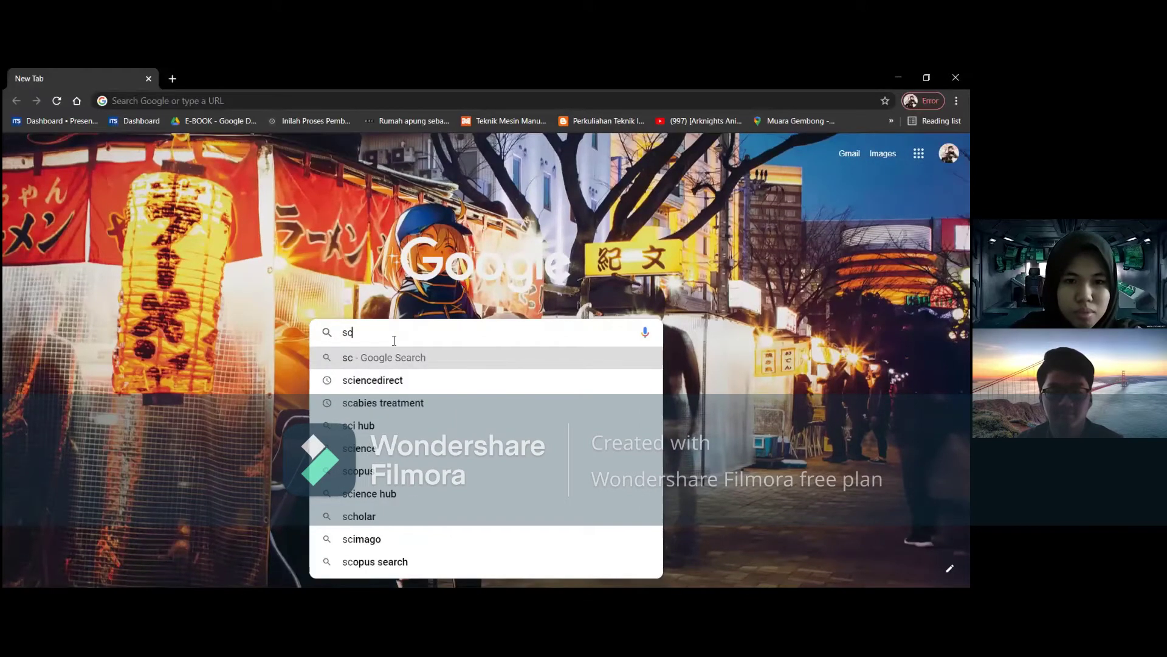
key("Down")
key("Return")
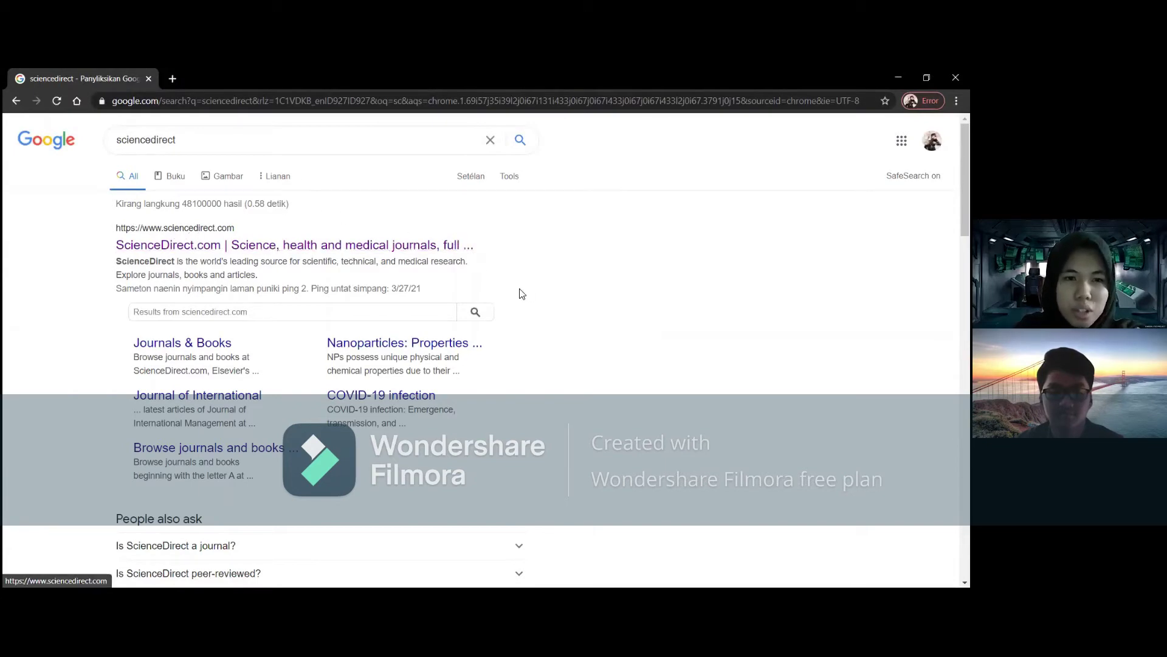
left_click(383, 248)
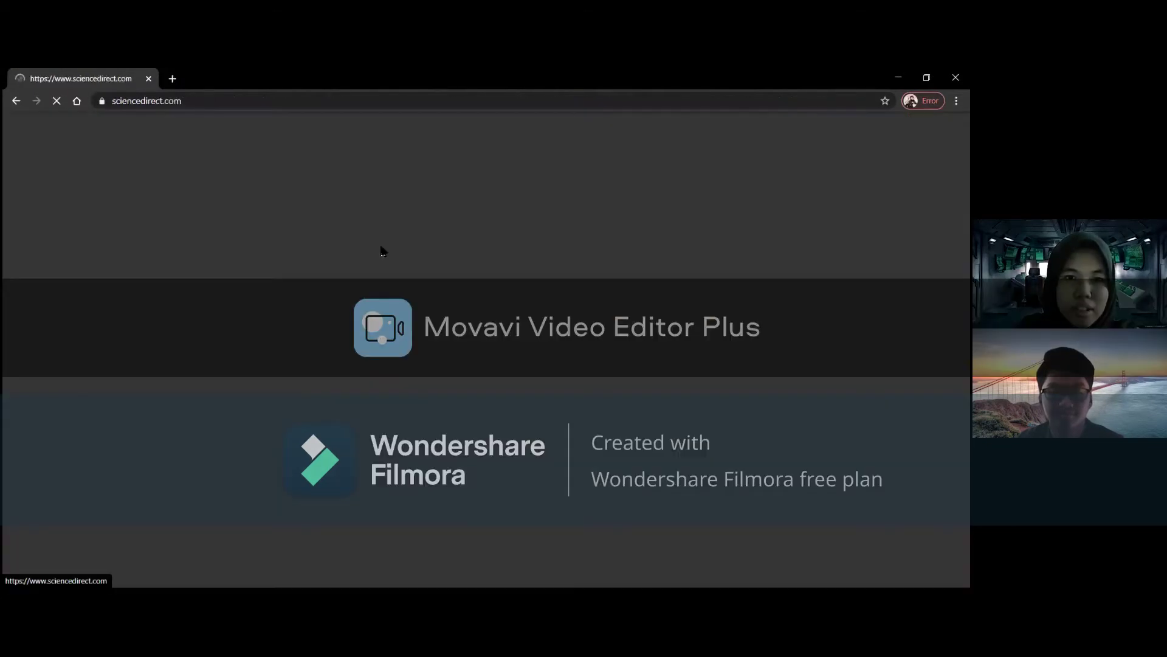
Look over the ScienceDirect home page and search by keywords for "antibacterial finishing of cotton"
scroll(438, 354, "down", 3)
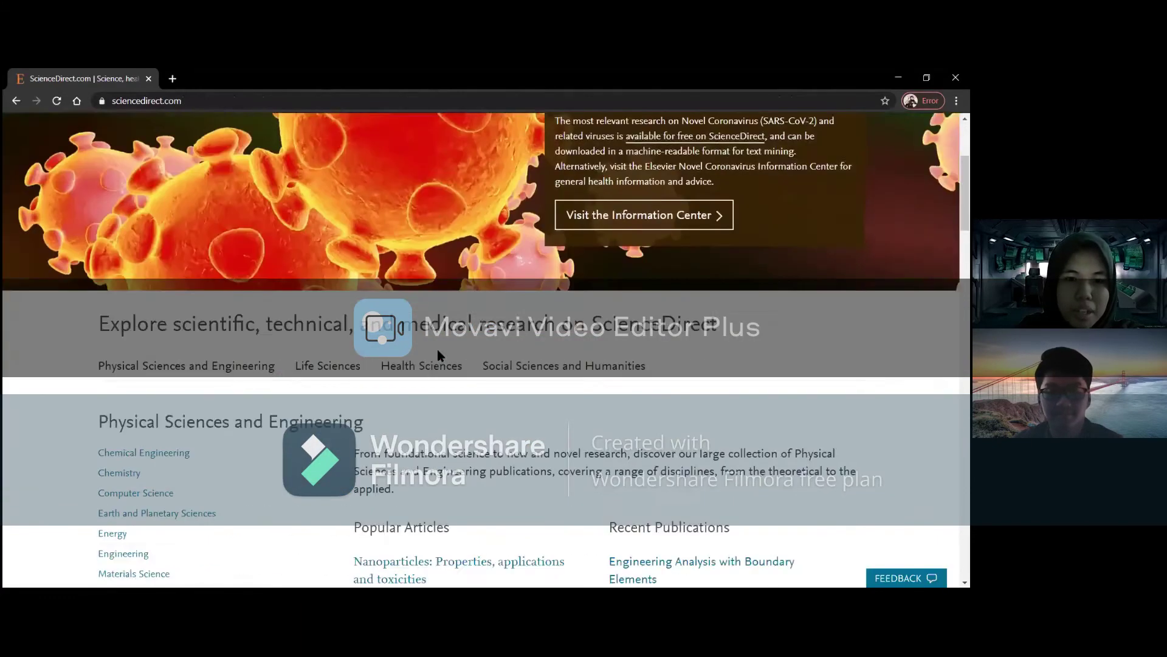
scroll(438, 355, "down", 2)
scroll(43, 310, "up", 5)
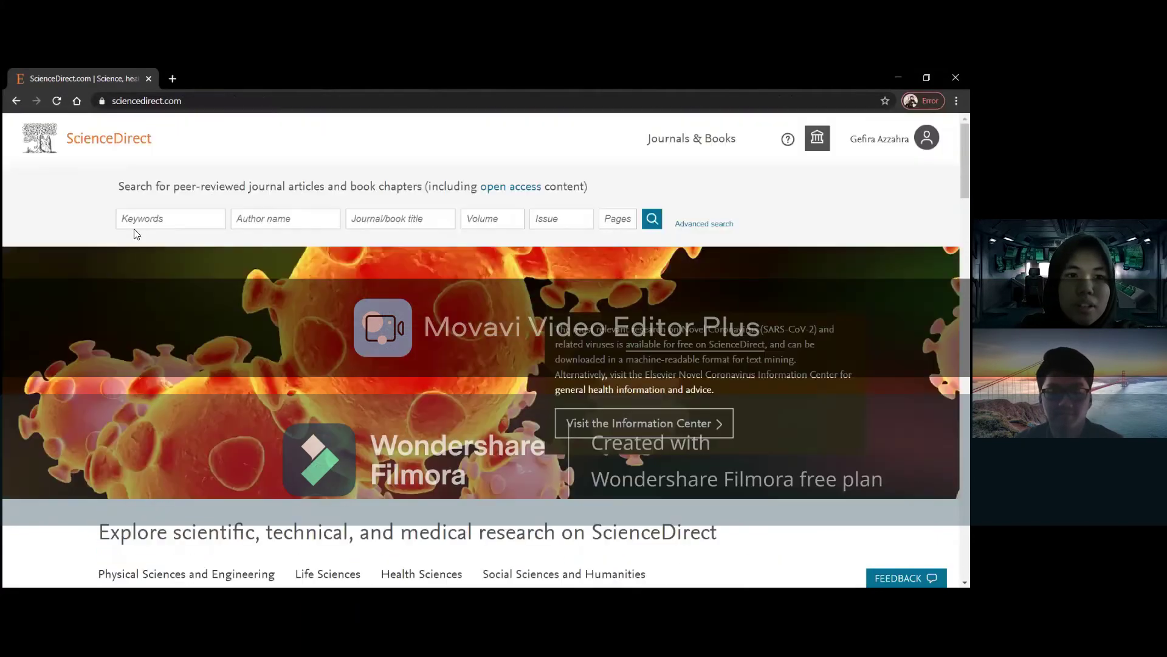
left_click(178, 226)
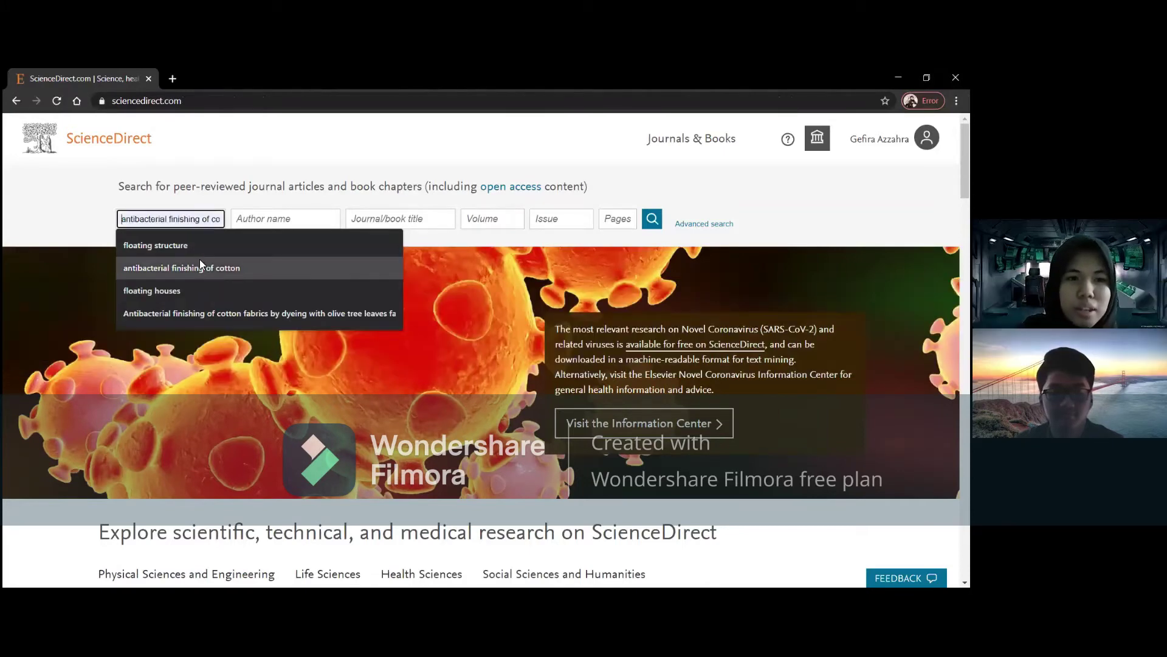
left_click(242, 271)
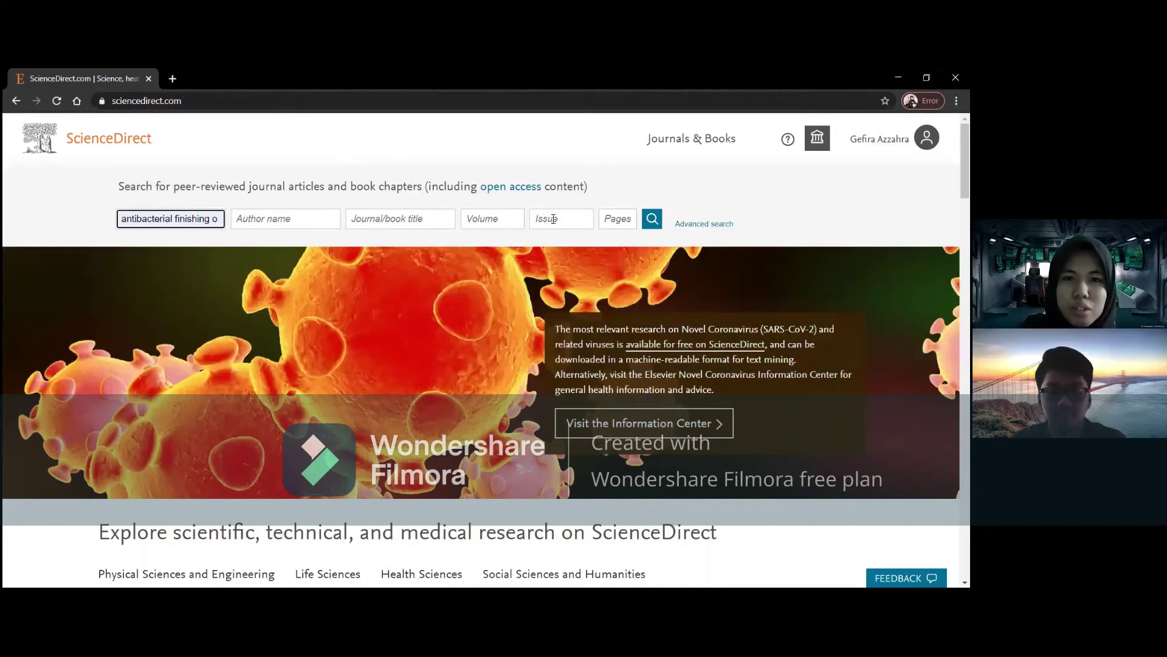
left_click(652, 219)
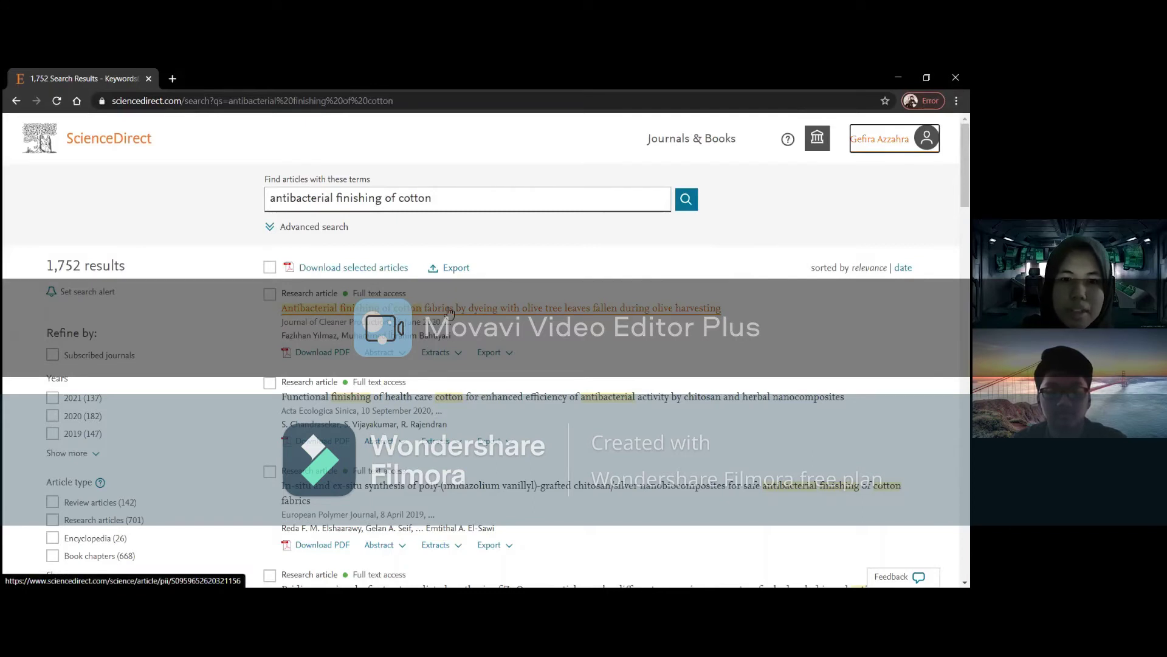
Open the article on antibacterial finishing of cotton fabrics by dyeing with olive tree leaves and bring up its PDF version
left_click(509, 310)
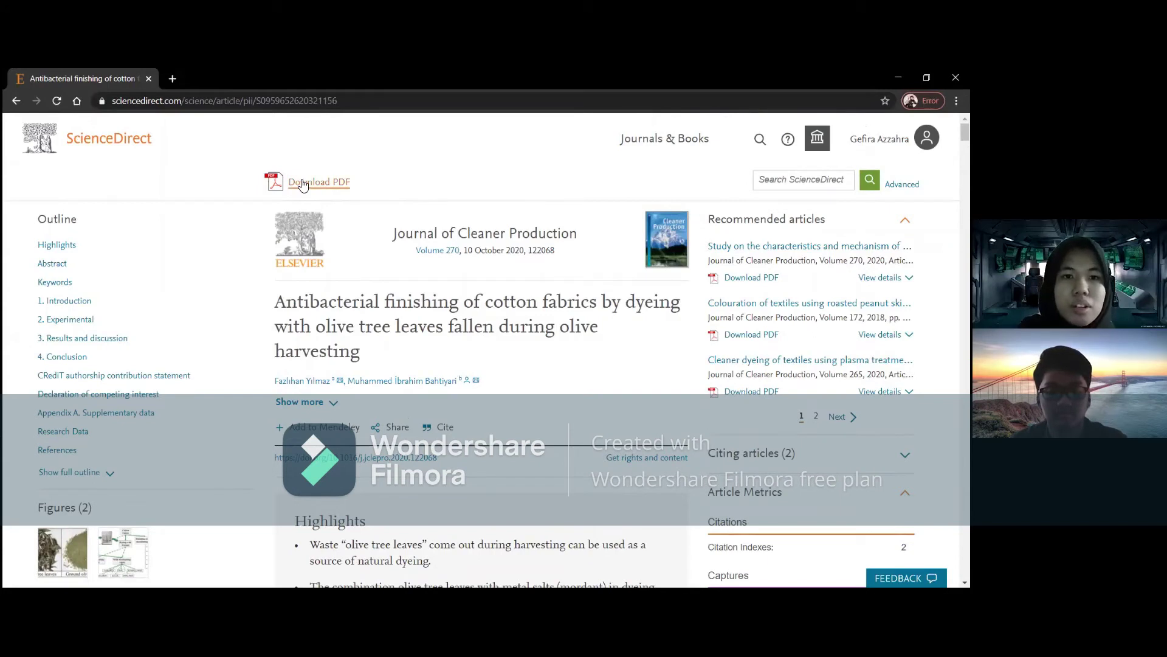
left_click(303, 185)
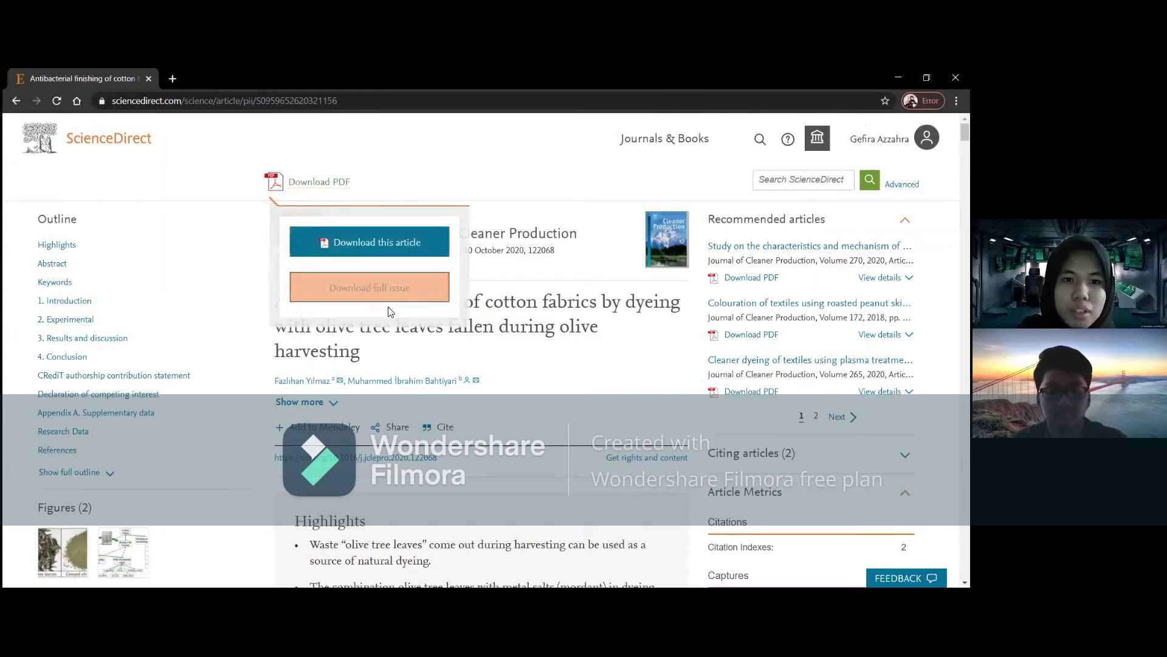
left_click(378, 241)
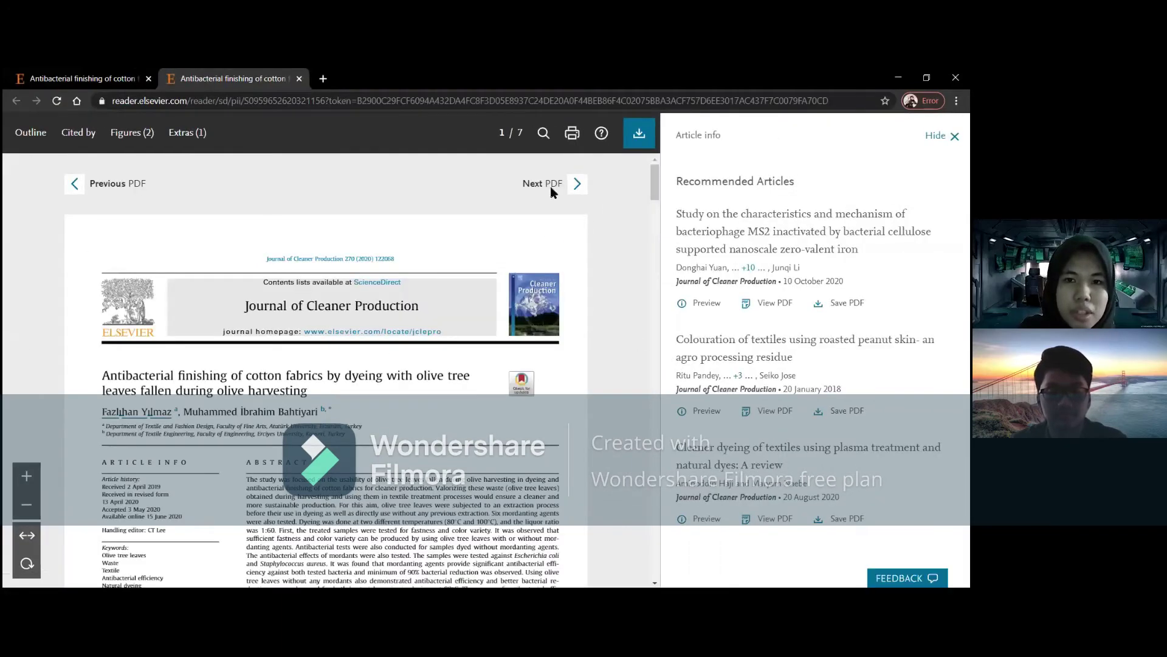
Skim the first two pages of the article in the PDF reader and download the PDF
scroll(314, 302, "down", 1)
scroll(484, 324, "down", 2)
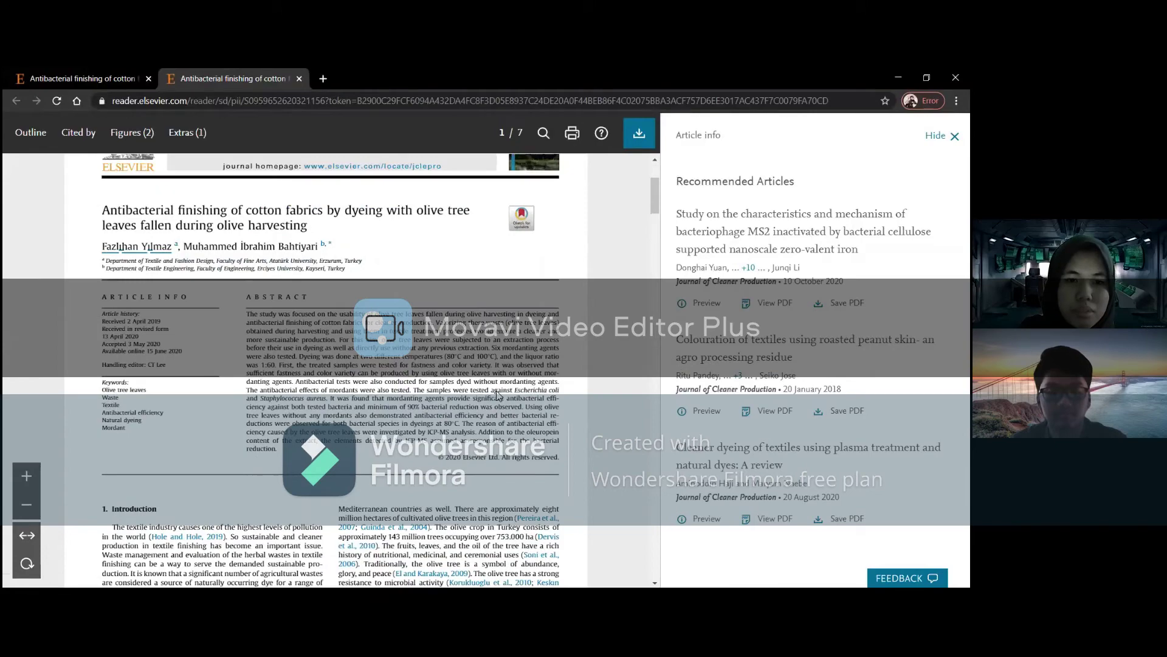
scroll(456, 377, "down", 1)
scroll(384, 398, "up", 2)
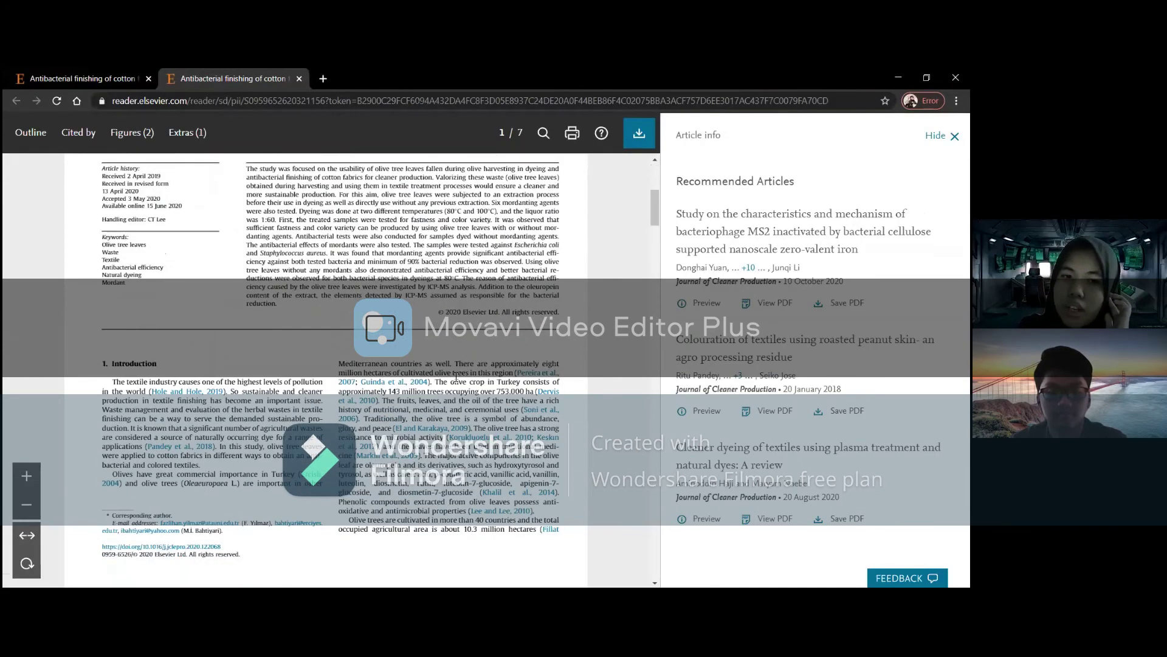
scroll(370, 401, "down", 2)
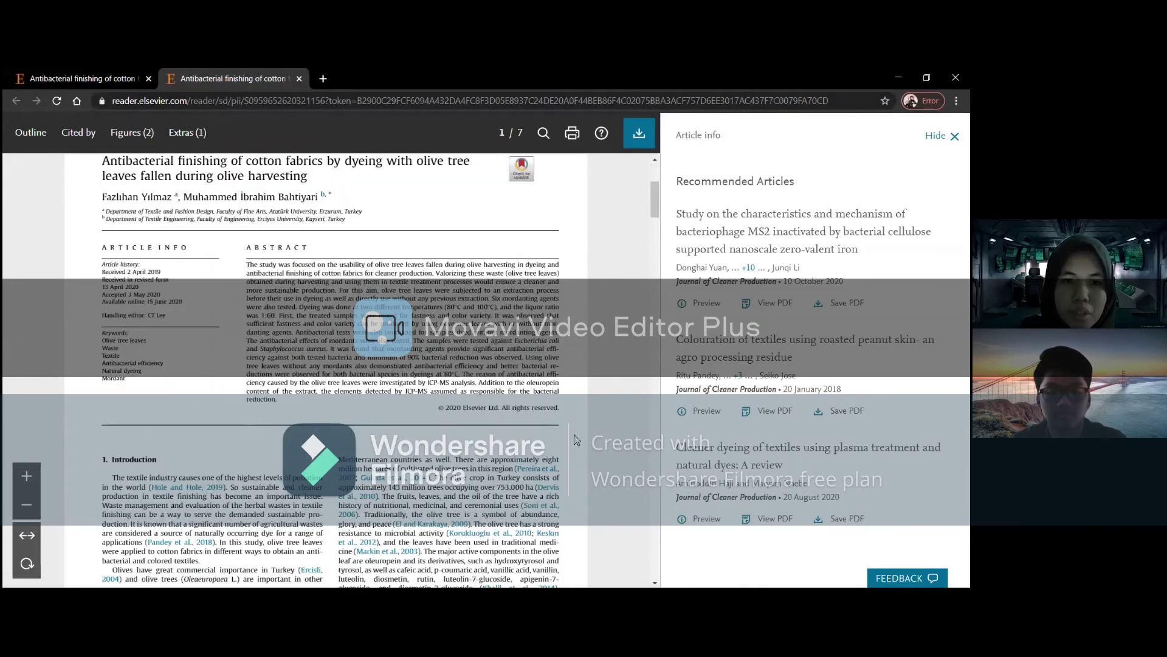
scroll(424, 327, "down", 2)
scroll(425, 323, "down", 10)
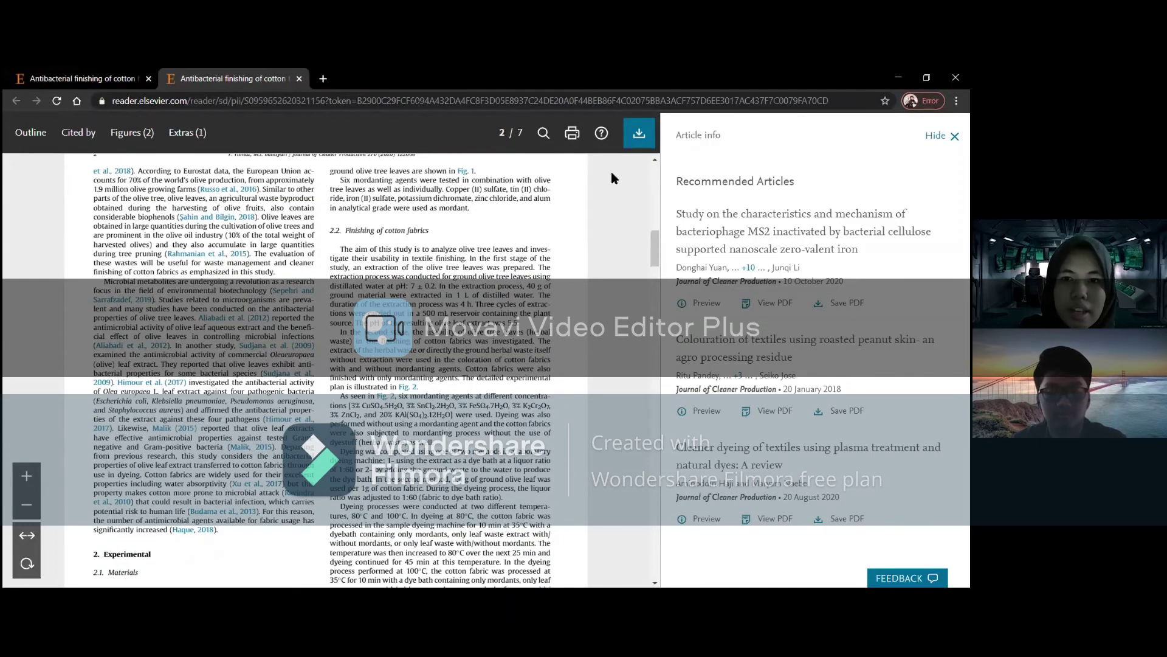
scroll(599, 174, "up", 15)
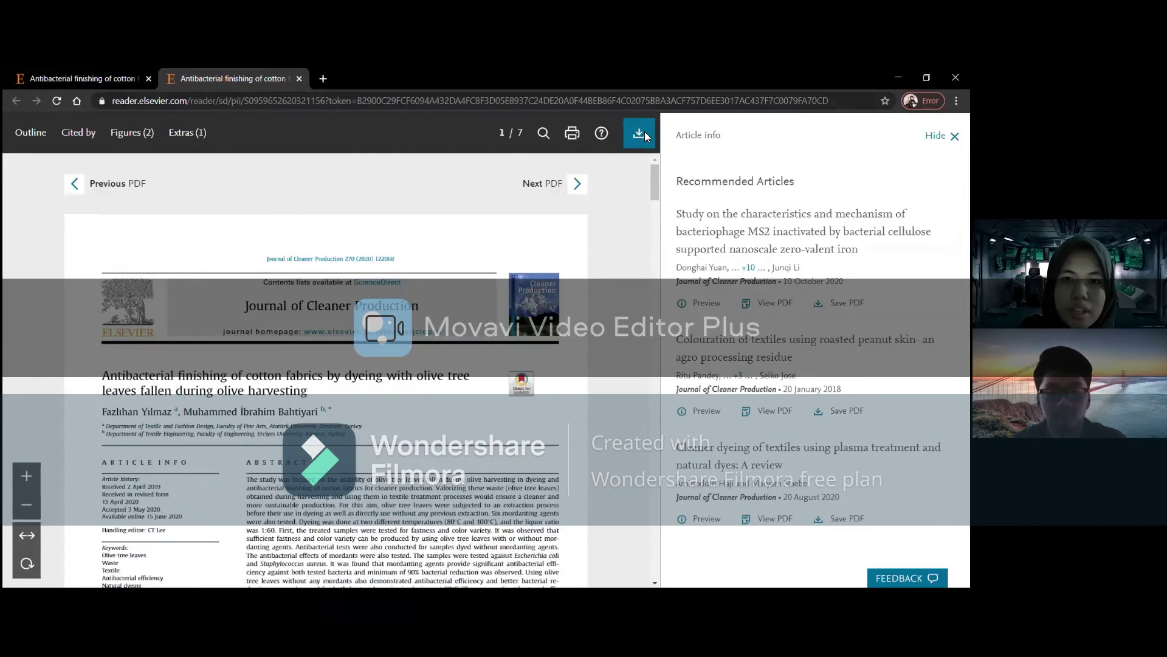
left_click(642, 134)
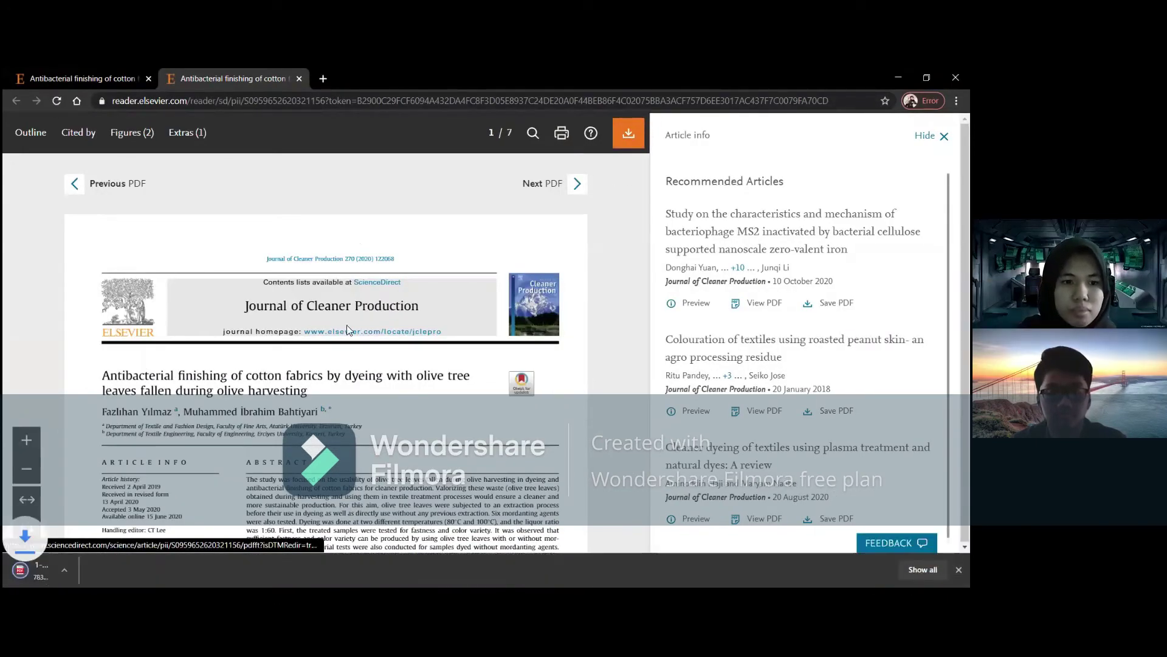
Open the downloaded cotton finishing PDF and look over its page thumbnails and first page
left_click(83, 571)
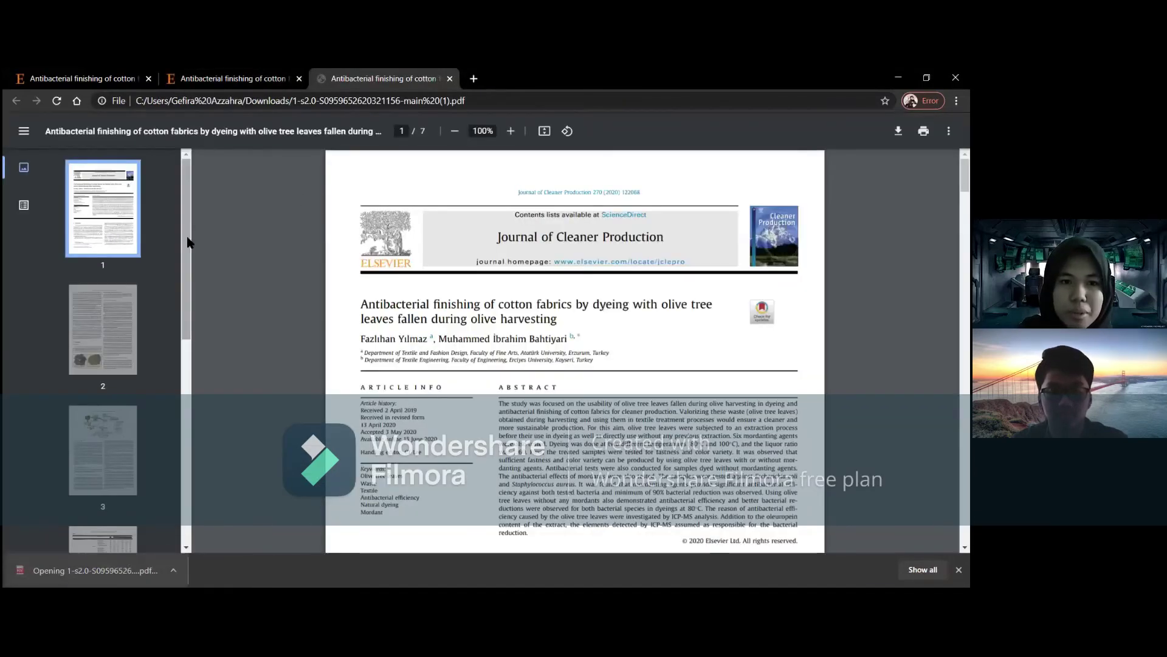
left_click_drag(191, 236, 183, 364)
scroll(184, 364, "up", 1)
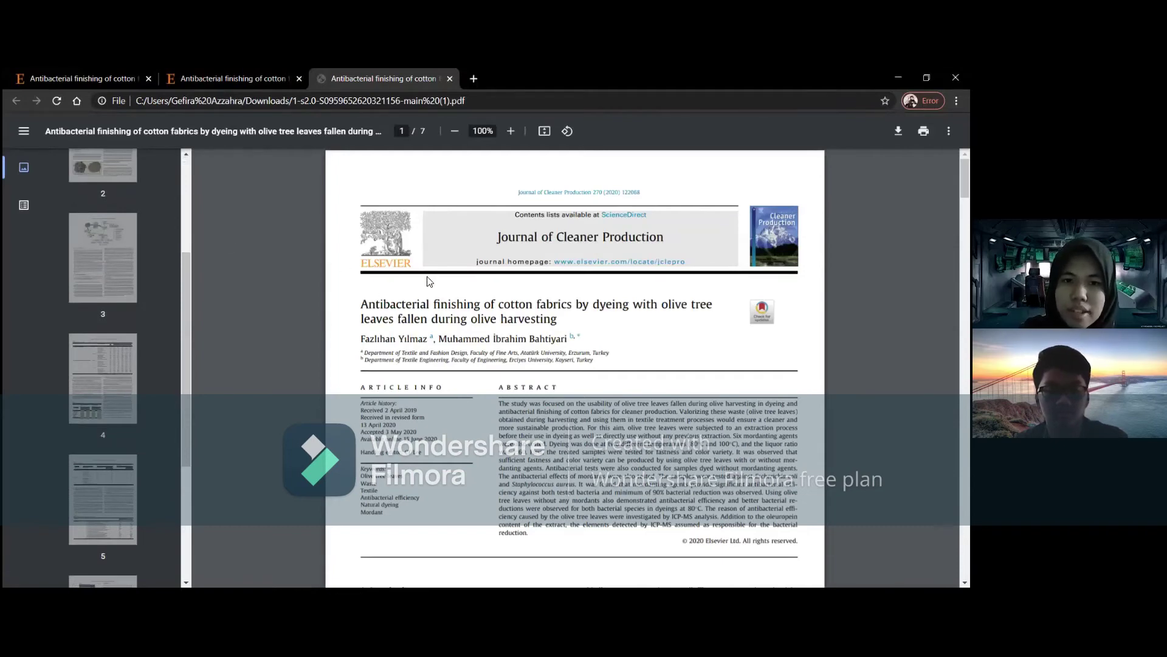
scroll(604, 325, "down", 1)
scroll(621, 327, "down", 4)
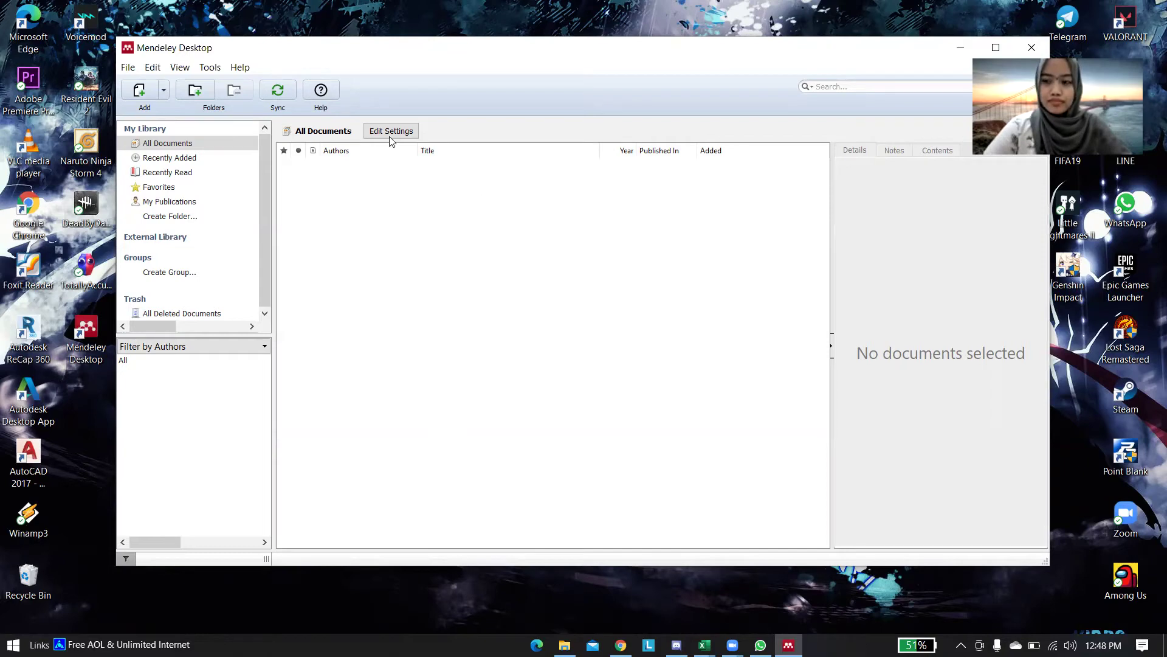
Install the Microsoft Word citation plugin from Mendeley Desktop and close the installation dialog
left_click(209, 68)
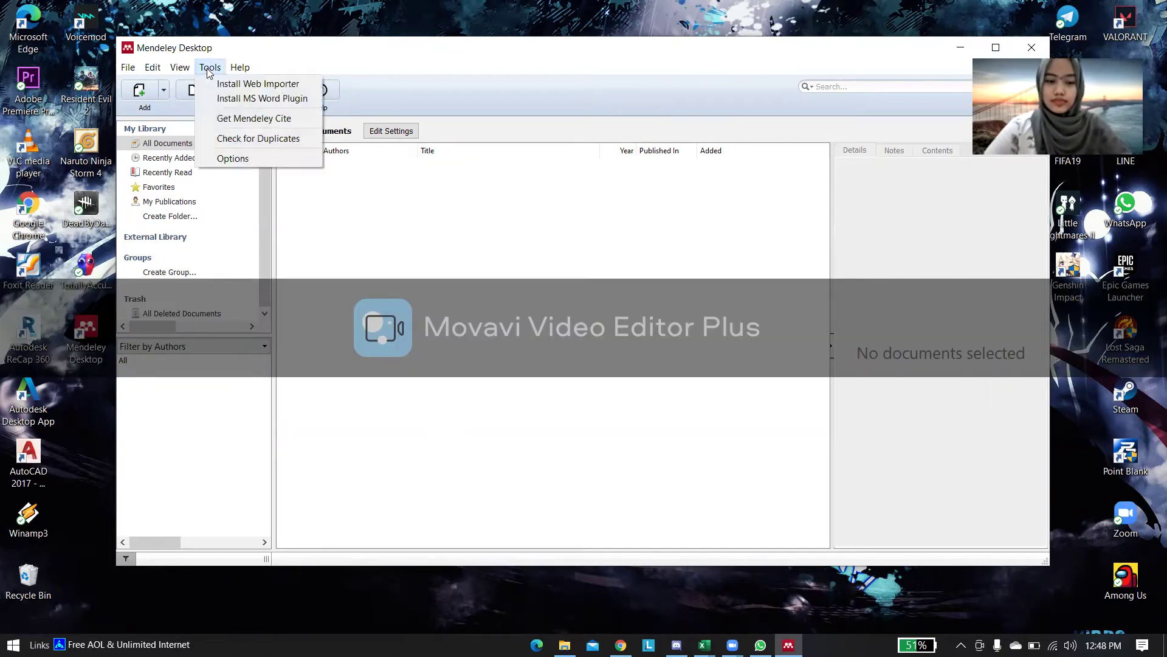
left_click(225, 99)
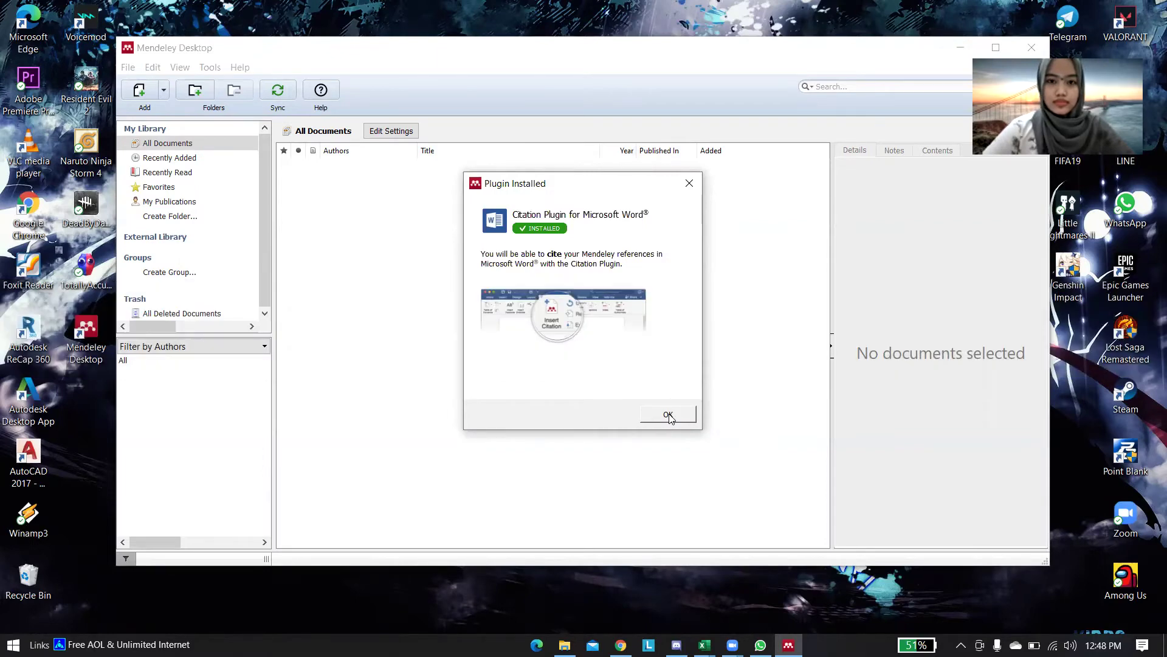
left_click(668, 415)
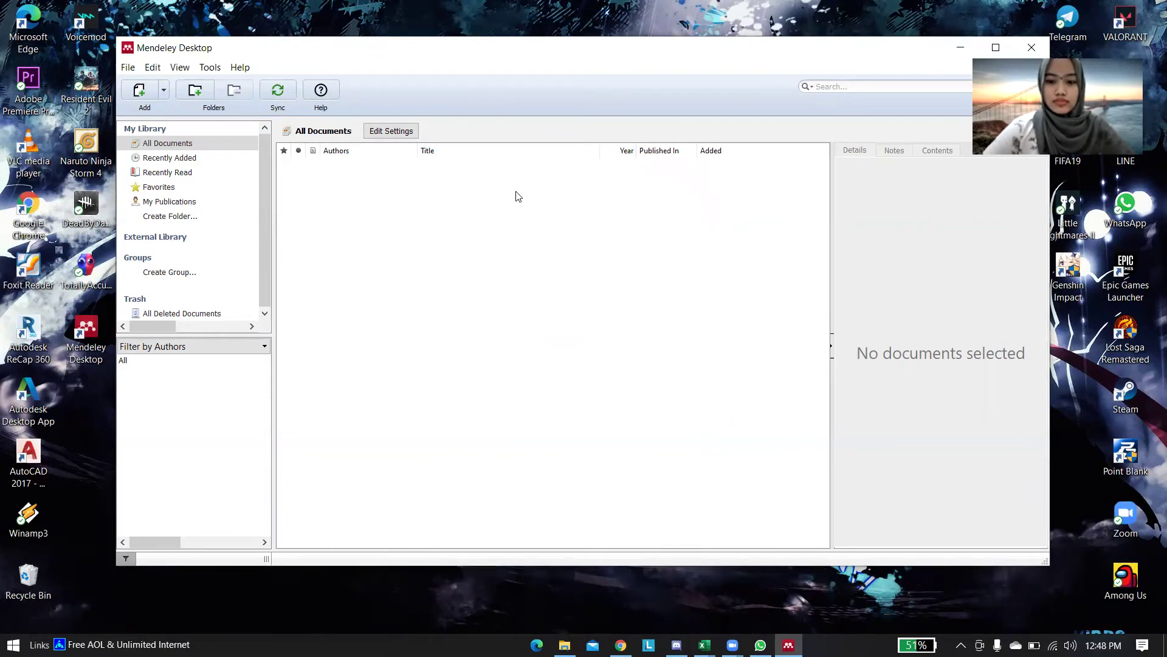
Add the Sinta_Unnes_Pengembangan pembelajaran IPA terpadu PDF from the Downloads folder to the Mendeley library
left_click(141, 88)
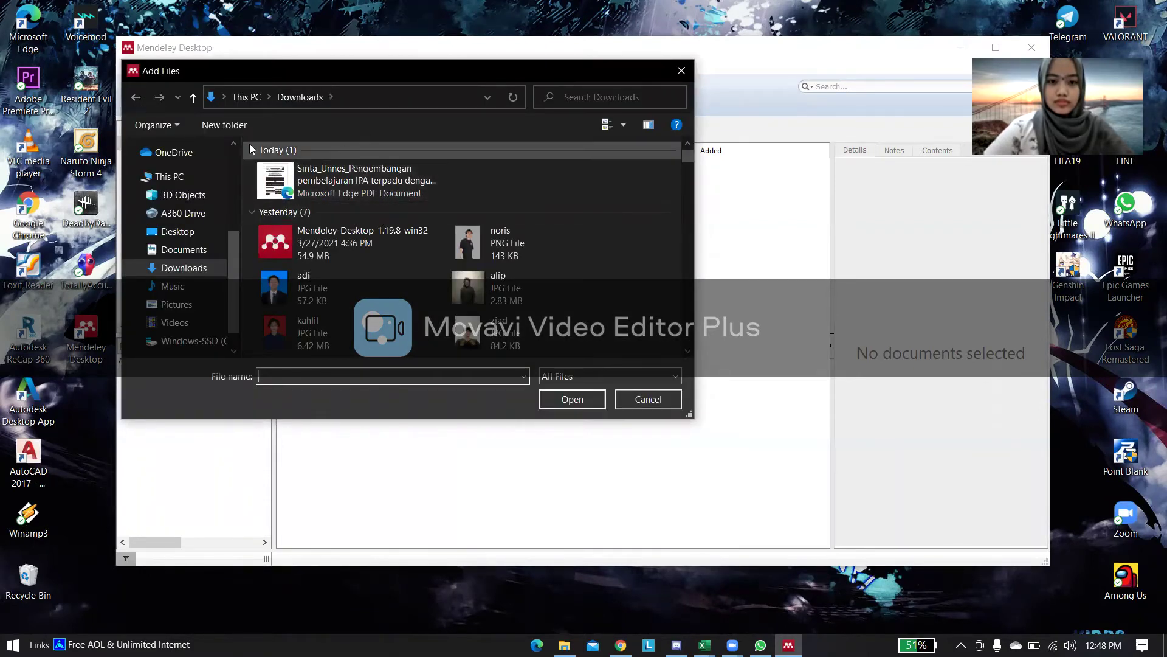
left_click(347, 183)
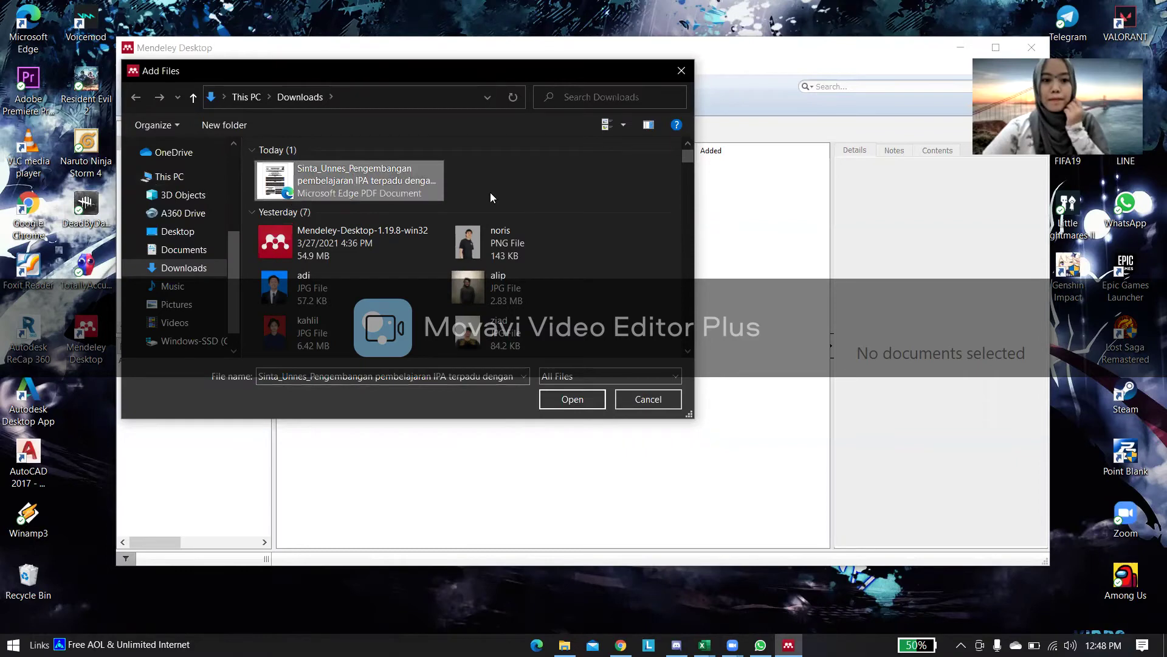
left_click(569, 397)
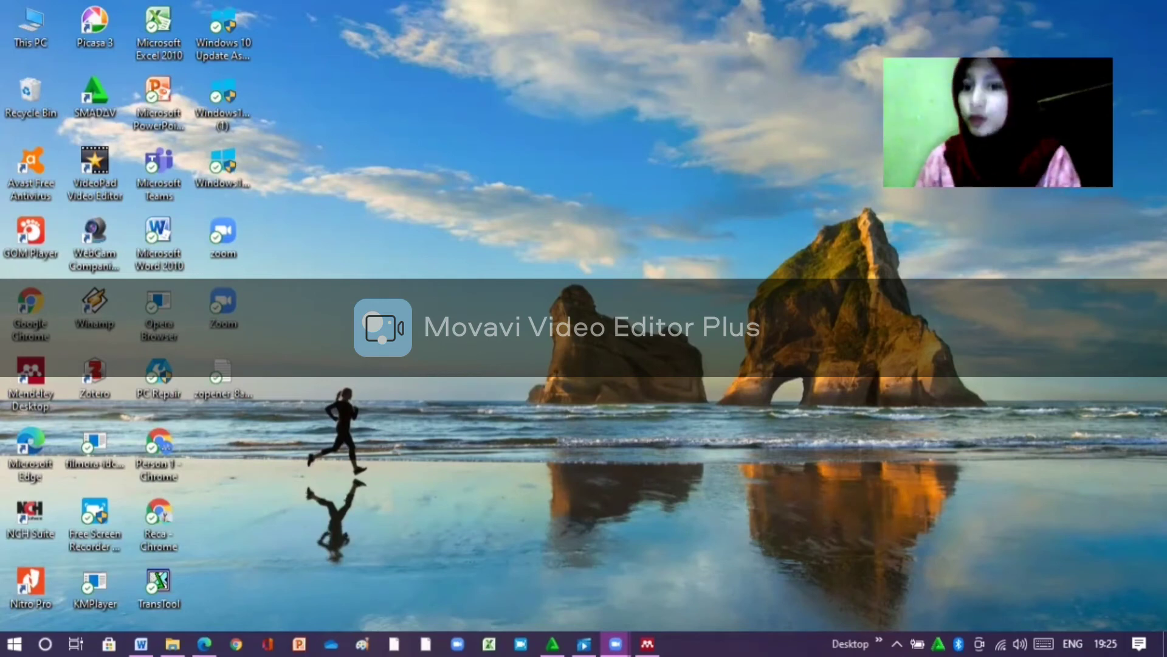
Bring up Mendeley Desktop, look through the ETS, EAS and skripsi folders and open the TA folder
left_click(658, 633)
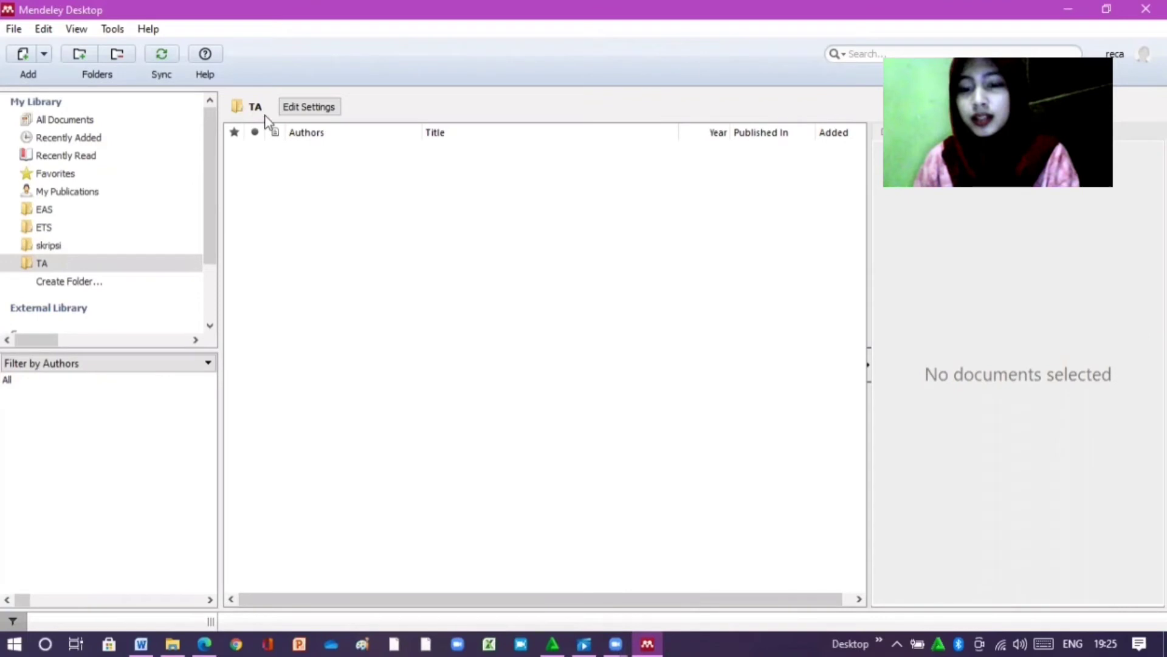
left_click(151, 227)
left_click(154, 213)
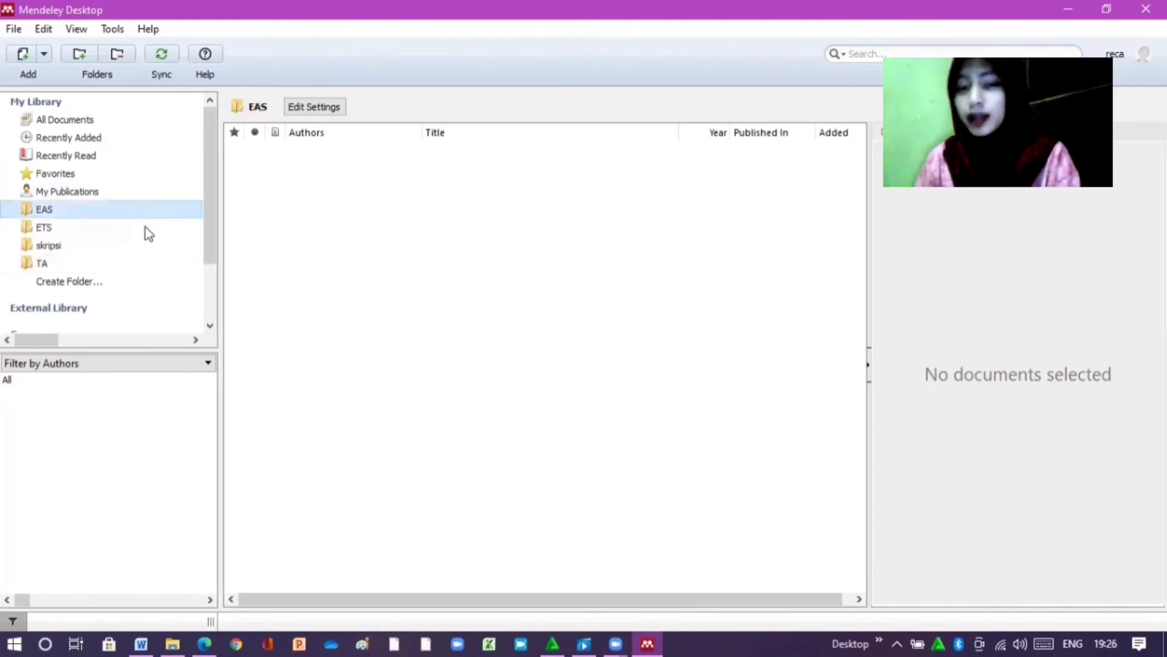
left_click(142, 245)
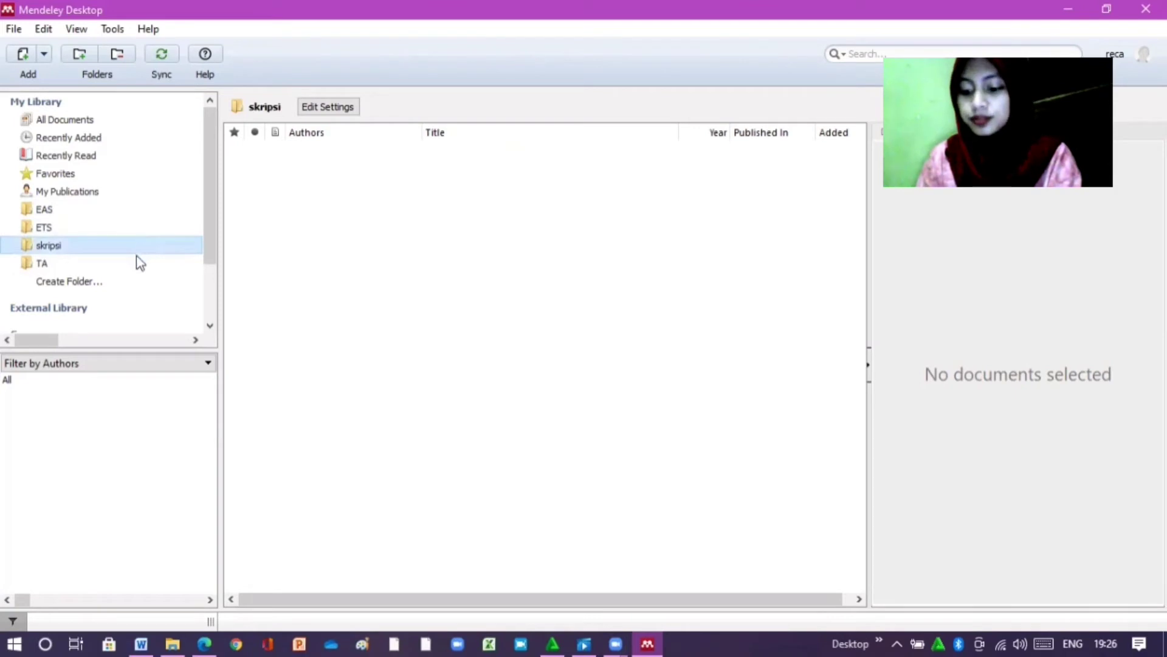
left_click(139, 263)
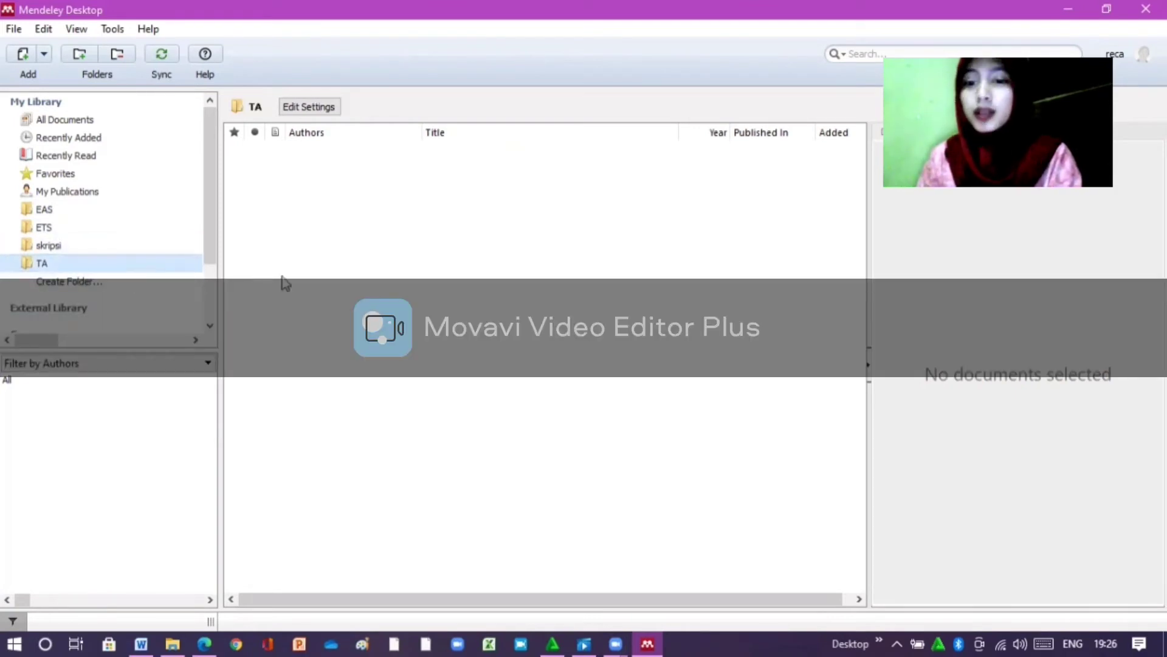
left_click(137, 282)
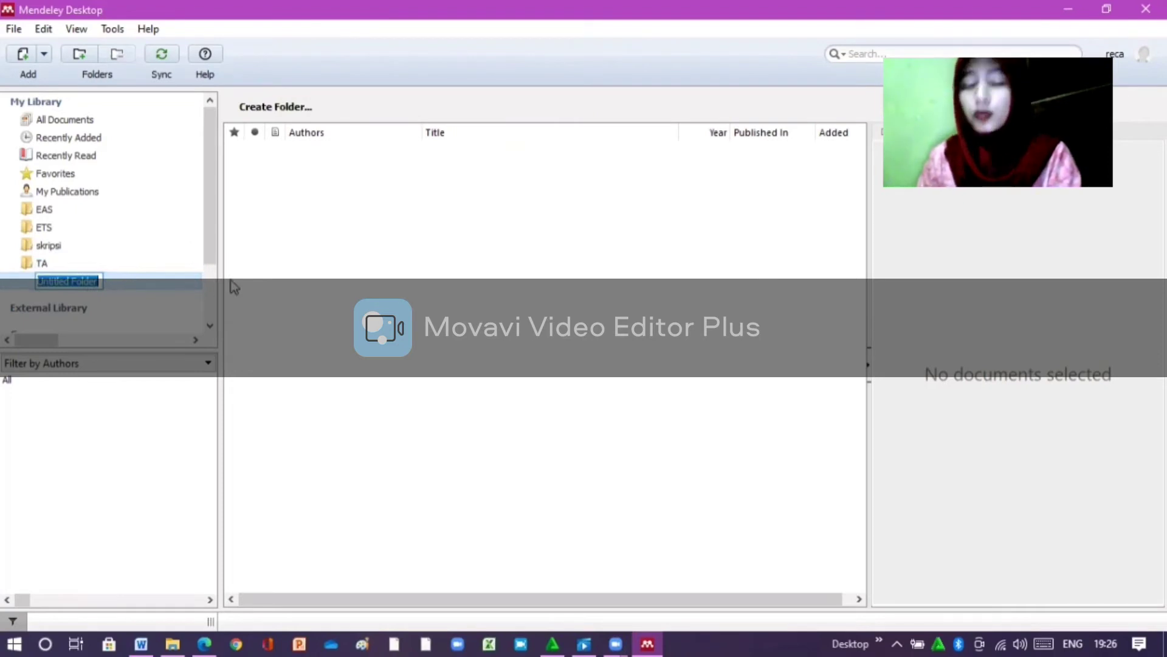
key("Escape")
left_click(166, 262)
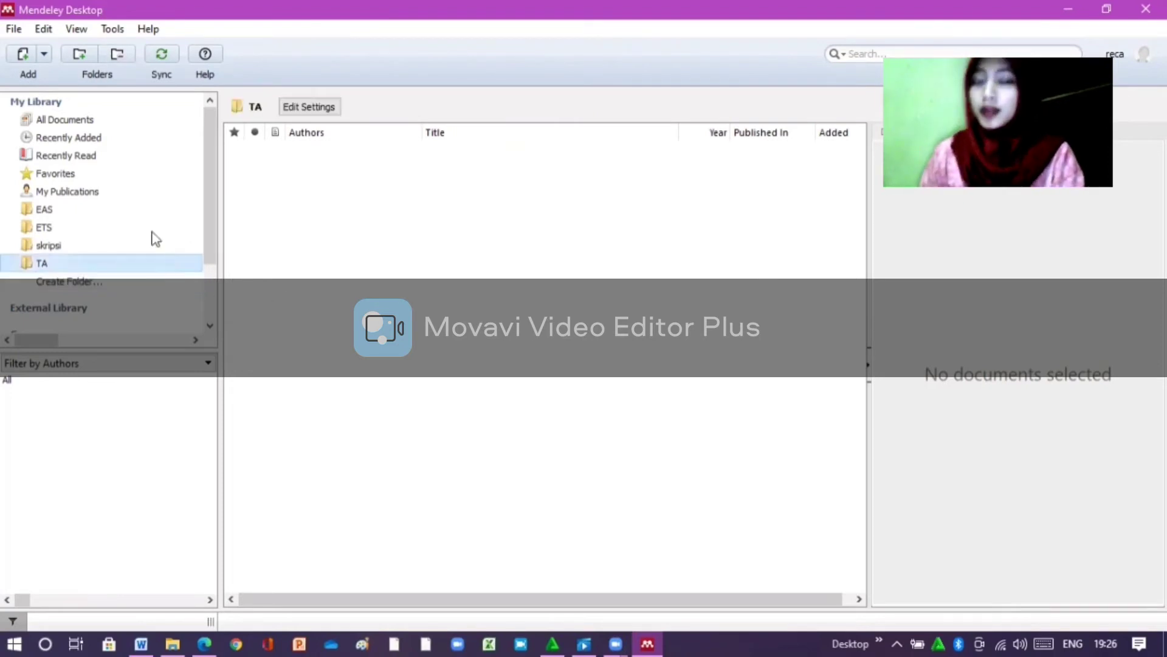
Add the "Antibacterial finishing of cotton fabrics" PDF from the litkim folder to the TA folder
left_click(45, 56)
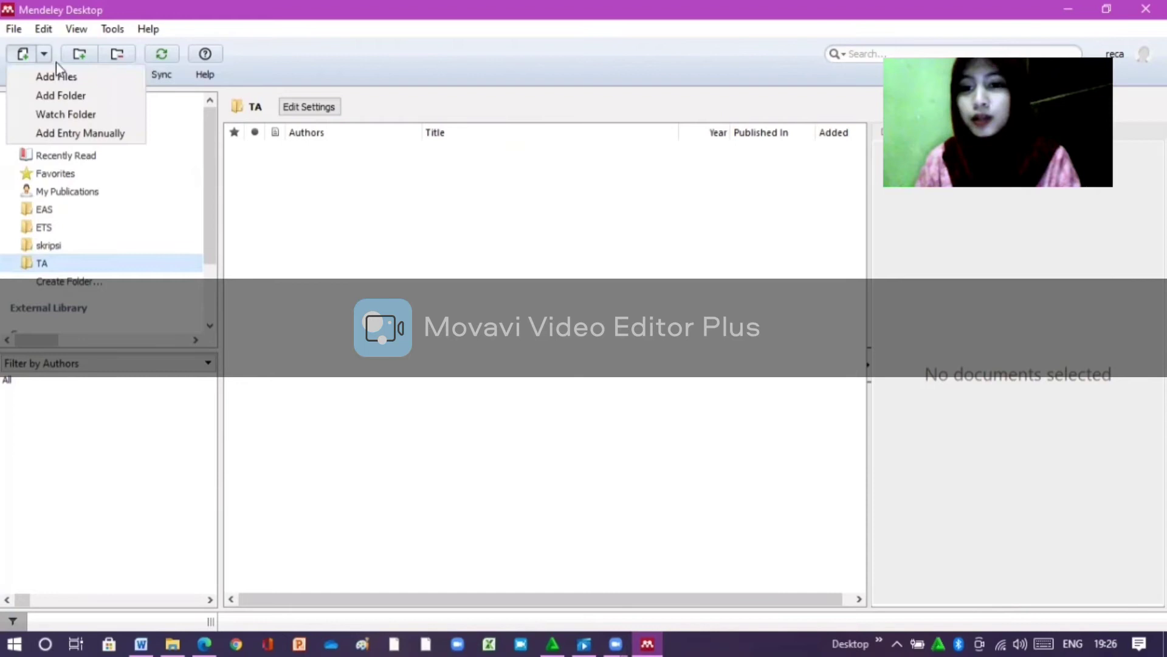
left_click(69, 78)
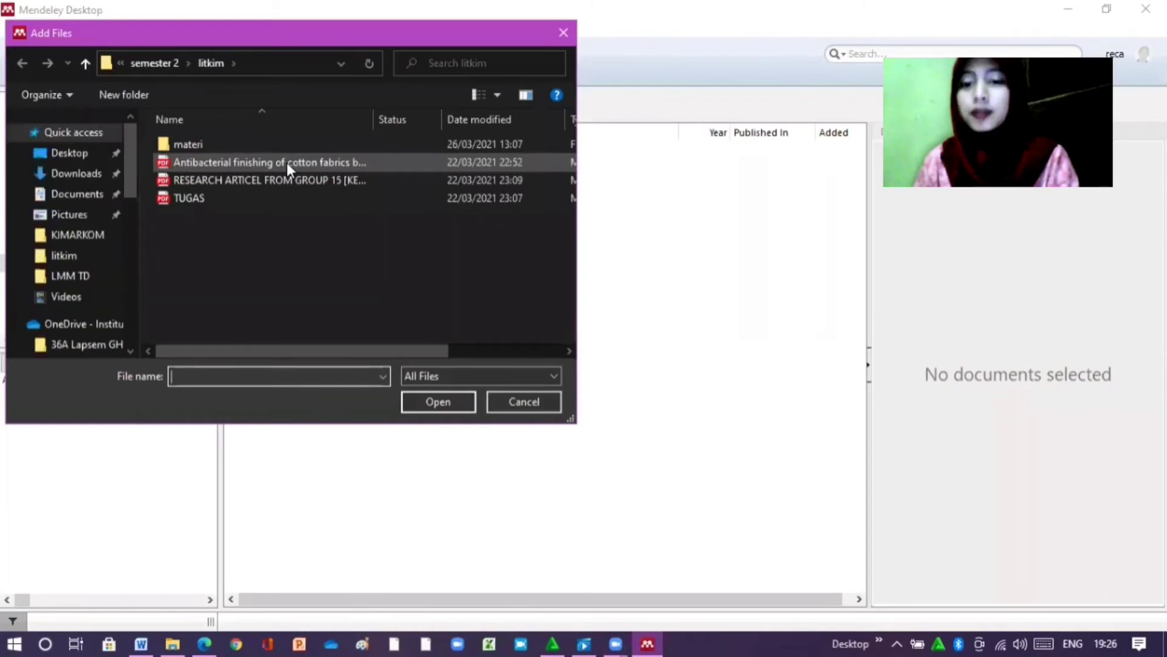
left_click(285, 161)
left_click(434, 404)
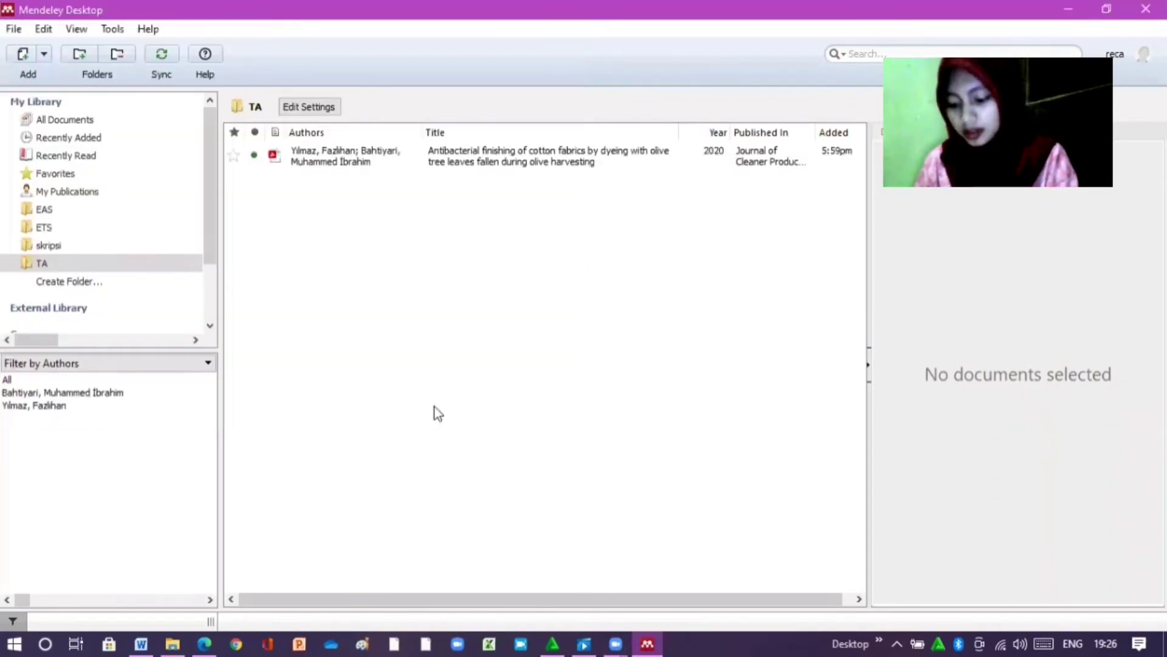
View the bibliographic details and abstract of the added article, then clear the selection
left_click(339, 161)
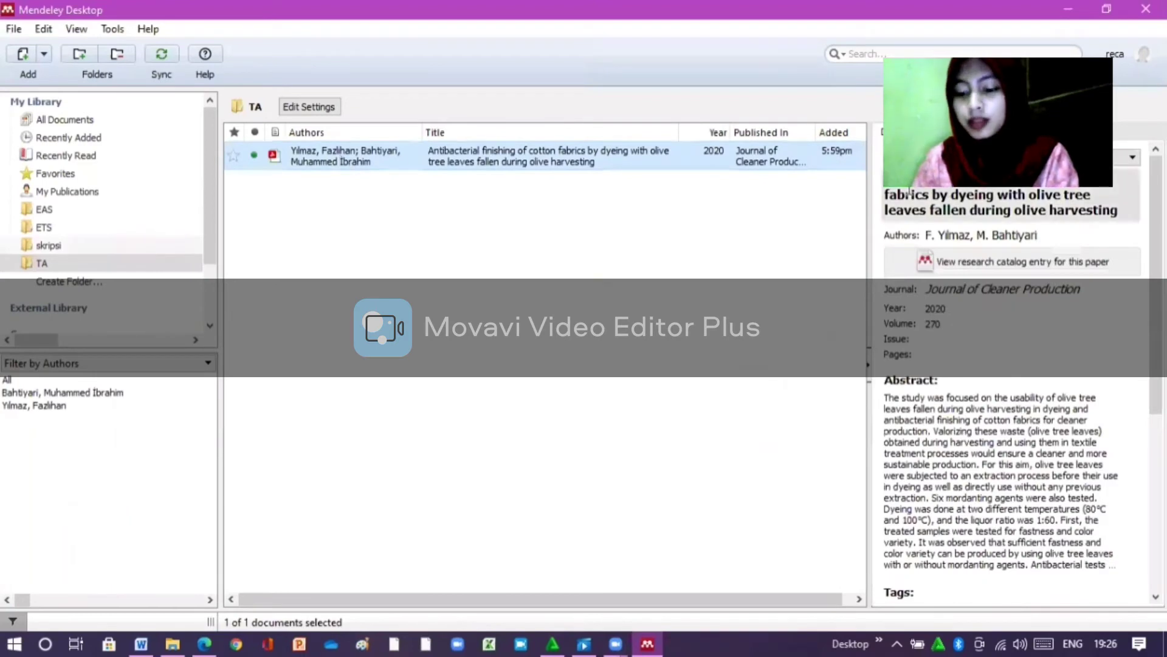
left_click(626, 274)
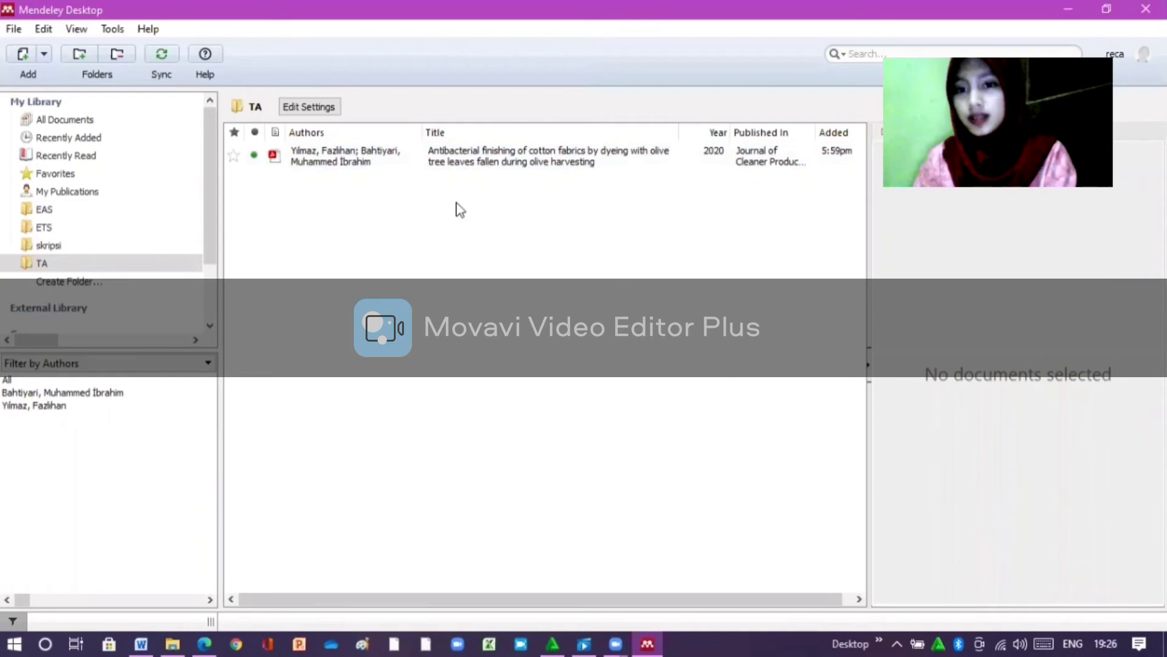
mouse_move(143, 643)
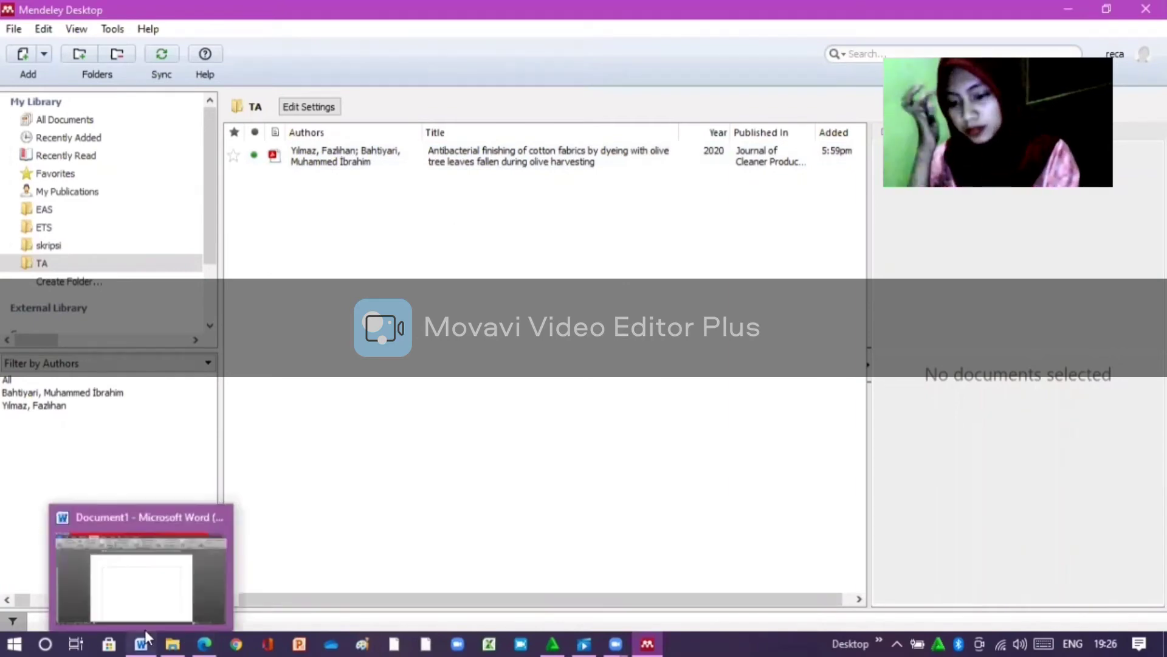
Look at Word's Mendeley citation tools, return to Mendeley Desktop and check its entry for the MS Word plugin
left_click(155, 619)
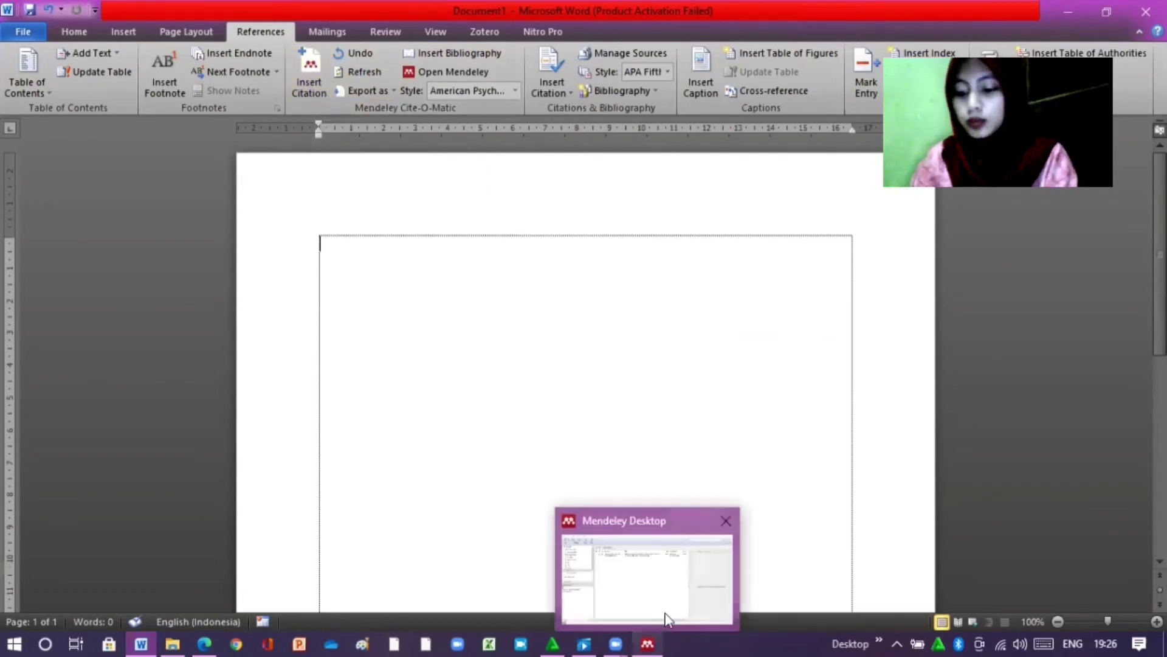
left_click(648, 644)
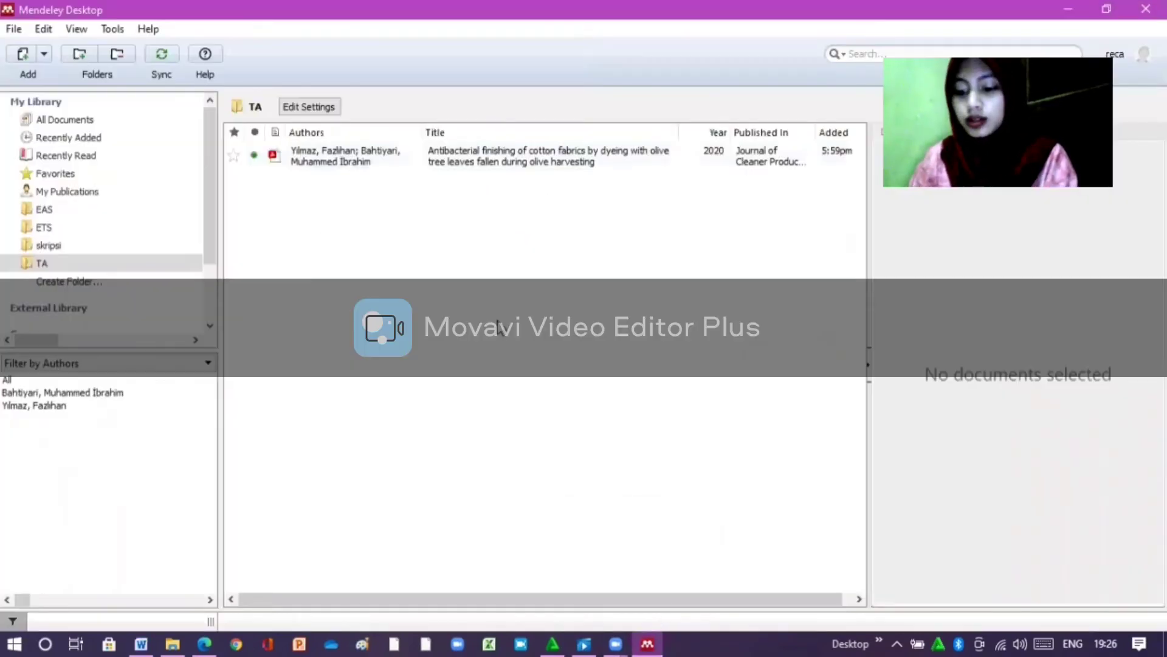
left_click(119, 36)
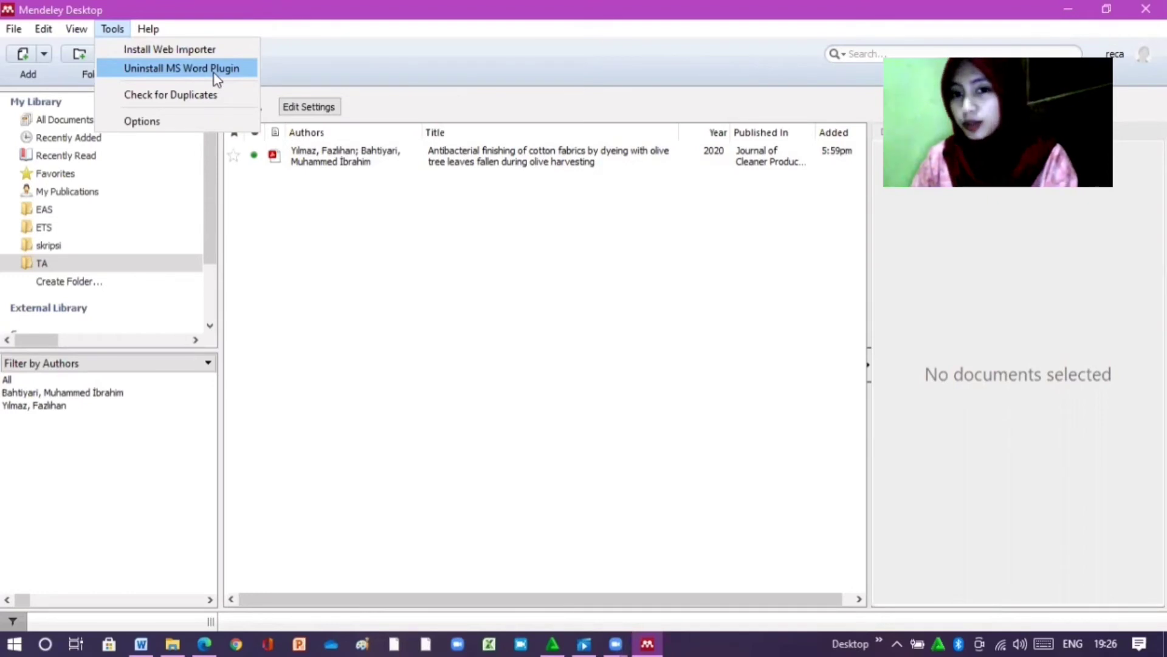
left_click(304, 205)
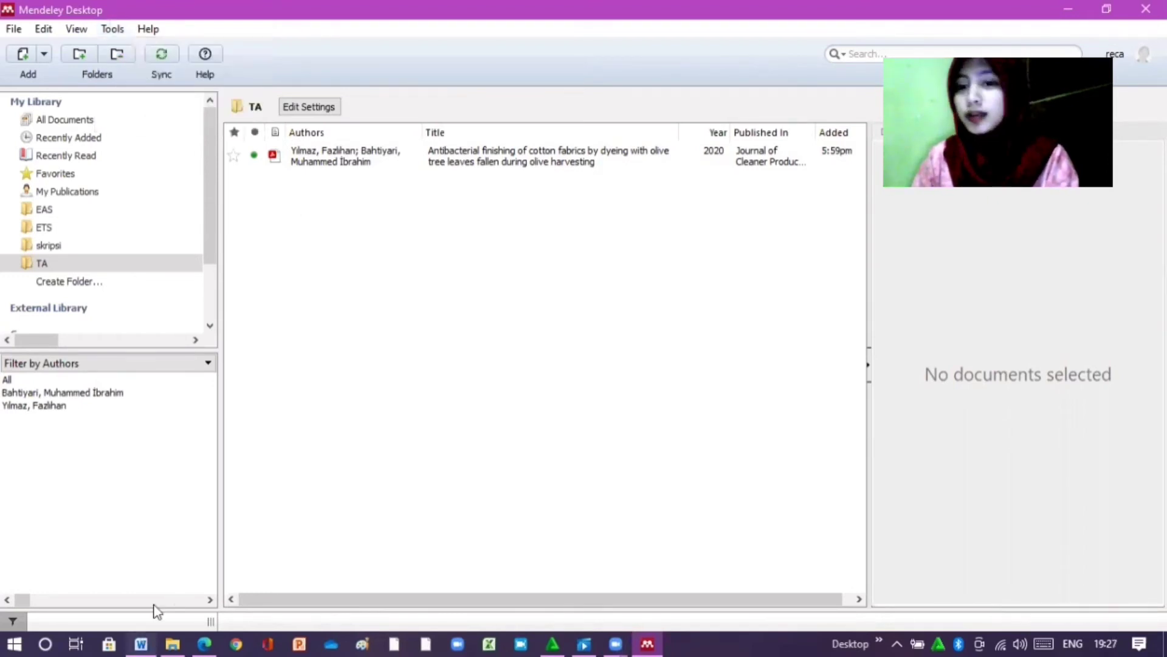
Start a Mendeley citation in the blank Word document and open the "Antibacterial finishing of cotton fabrics" article from the TA folder for reading
key("alt+Tab")
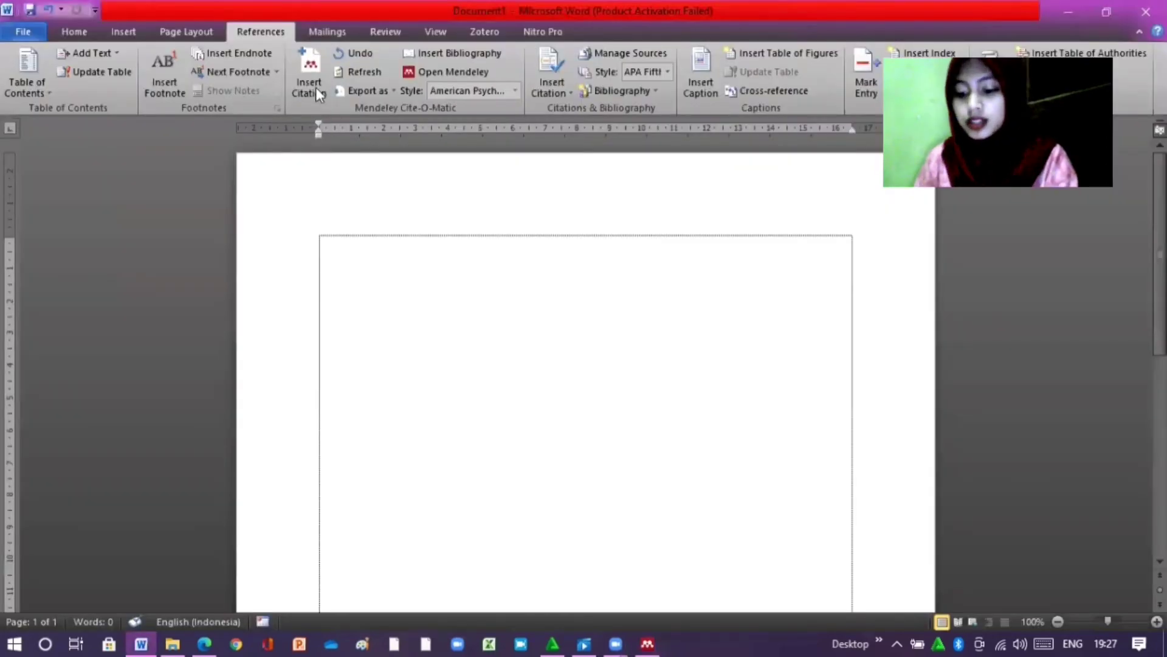
left_click(315, 70)
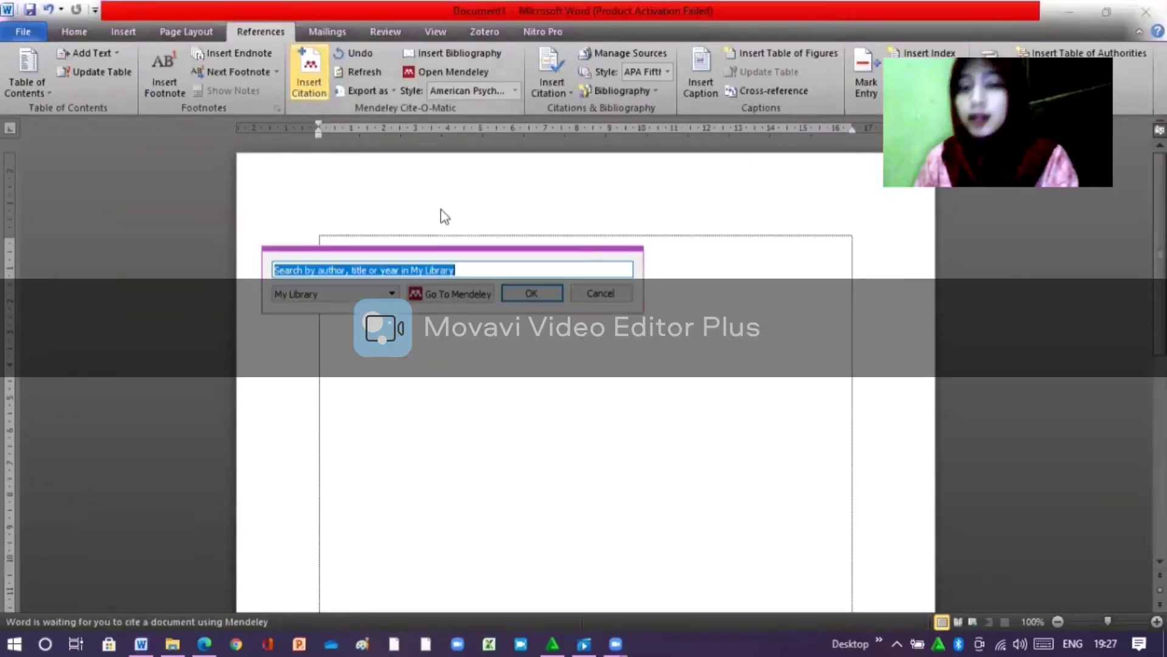
left_click(460, 297)
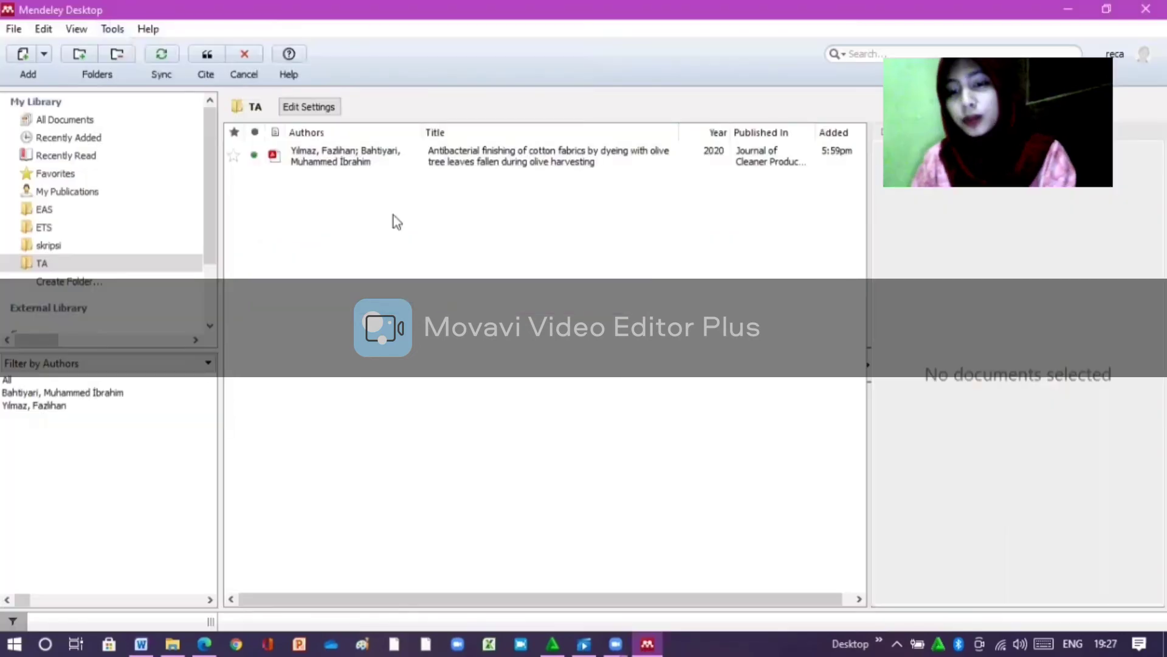
left_click(326, 155)
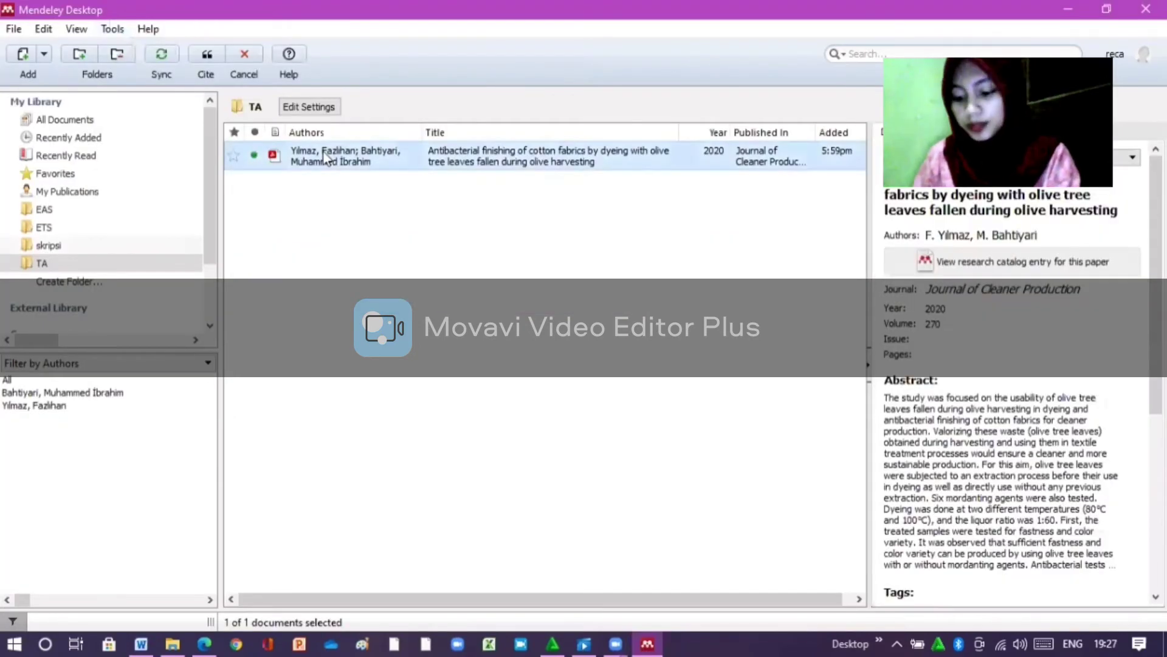
double_click(306, 149)
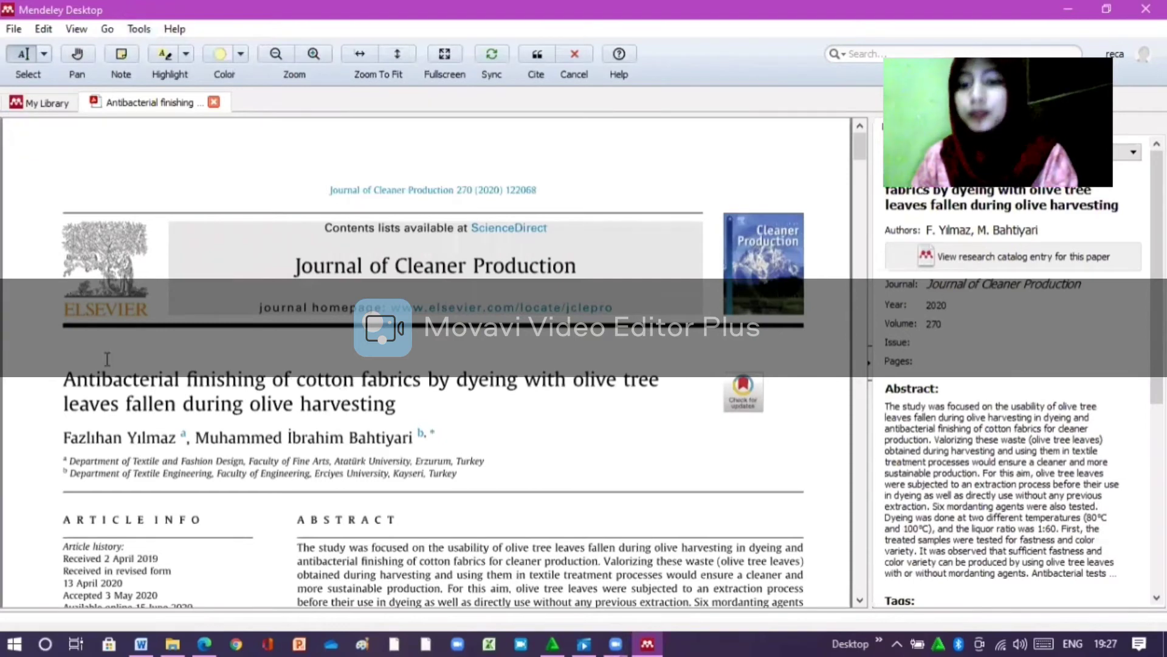
Copy the paragraph beginning "Six mordanting agents were tested" above section 2.2 on page 2 of the article
left_click_drag(300, 404, 405, 401)
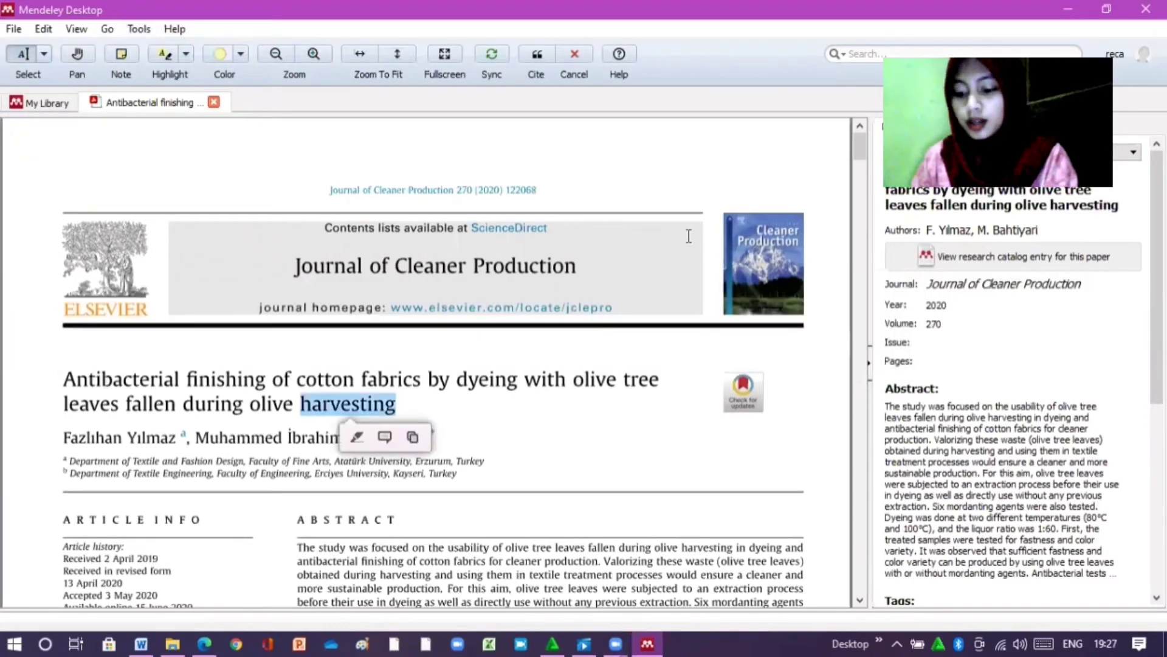
left_click(850, 169)
left_click(951, 191)
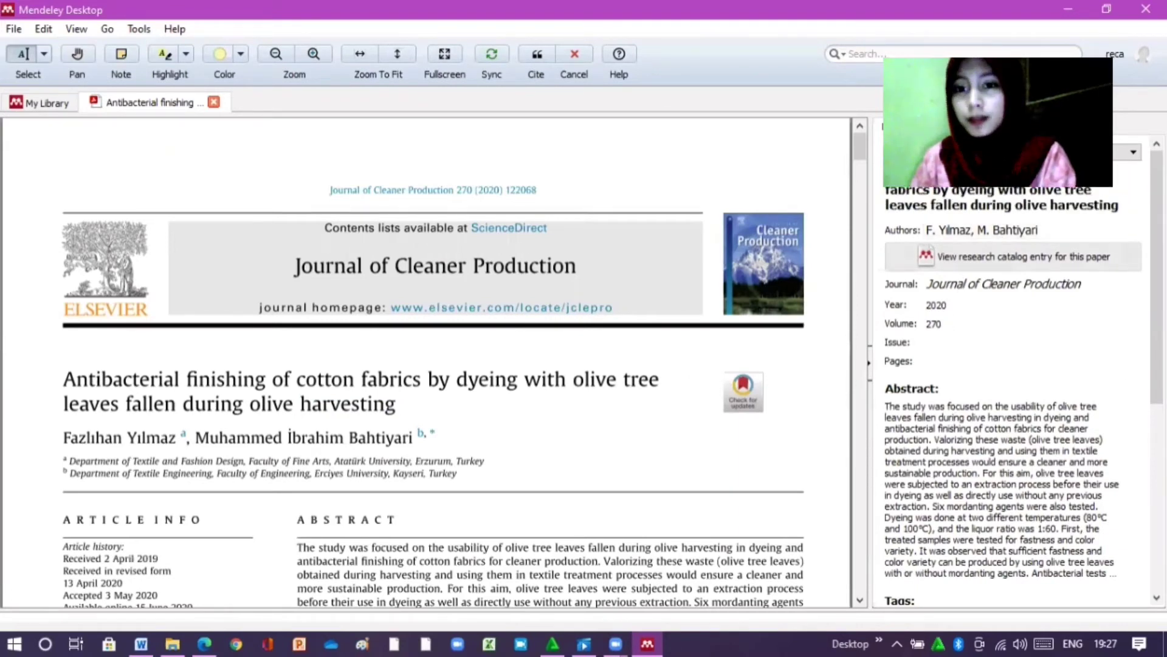
scroll(1003, 456, "down", 3)
scroll(1003, 456, "up", 3)
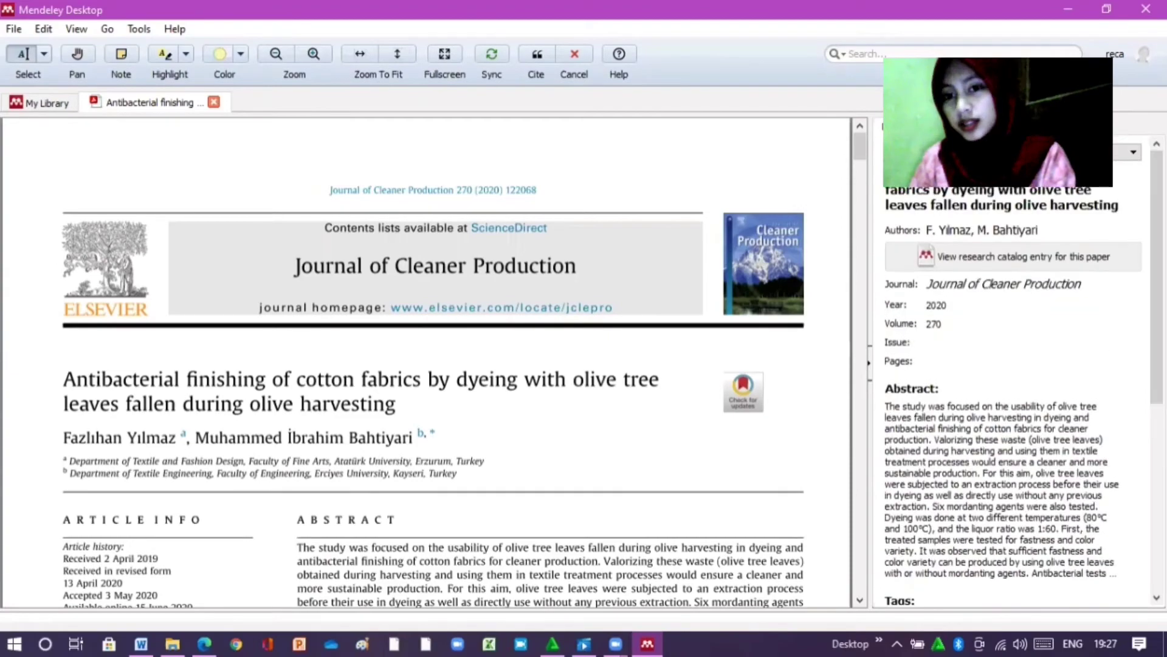
scroll(751, 295, "down", 10)
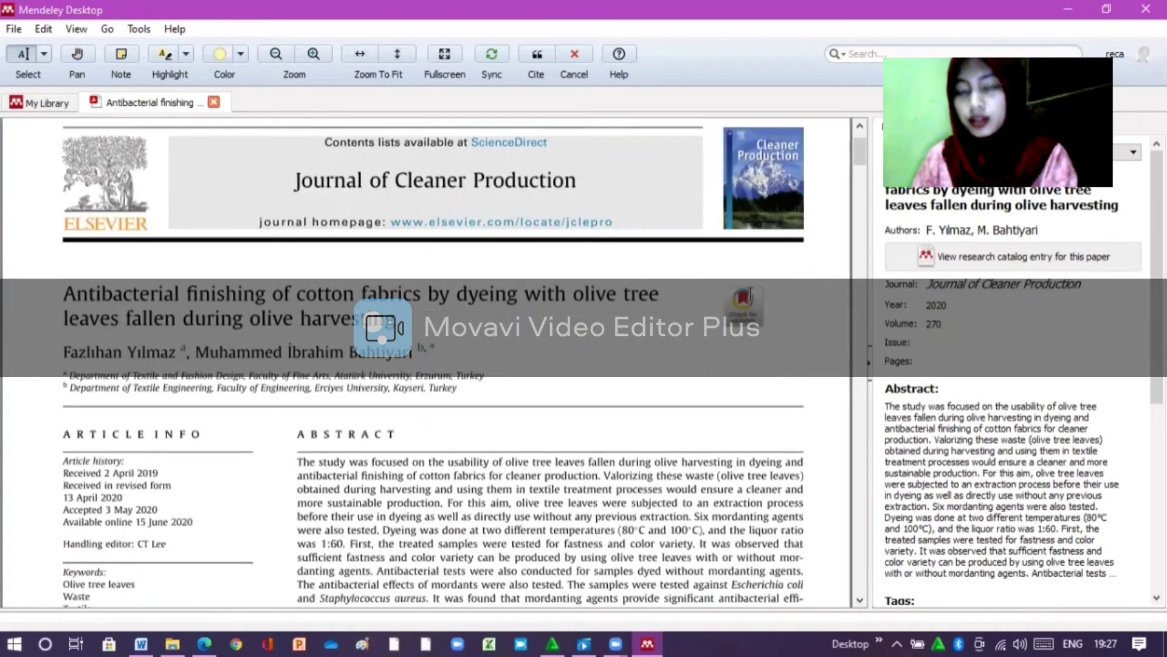
scroll(750, 294, "down", 10)
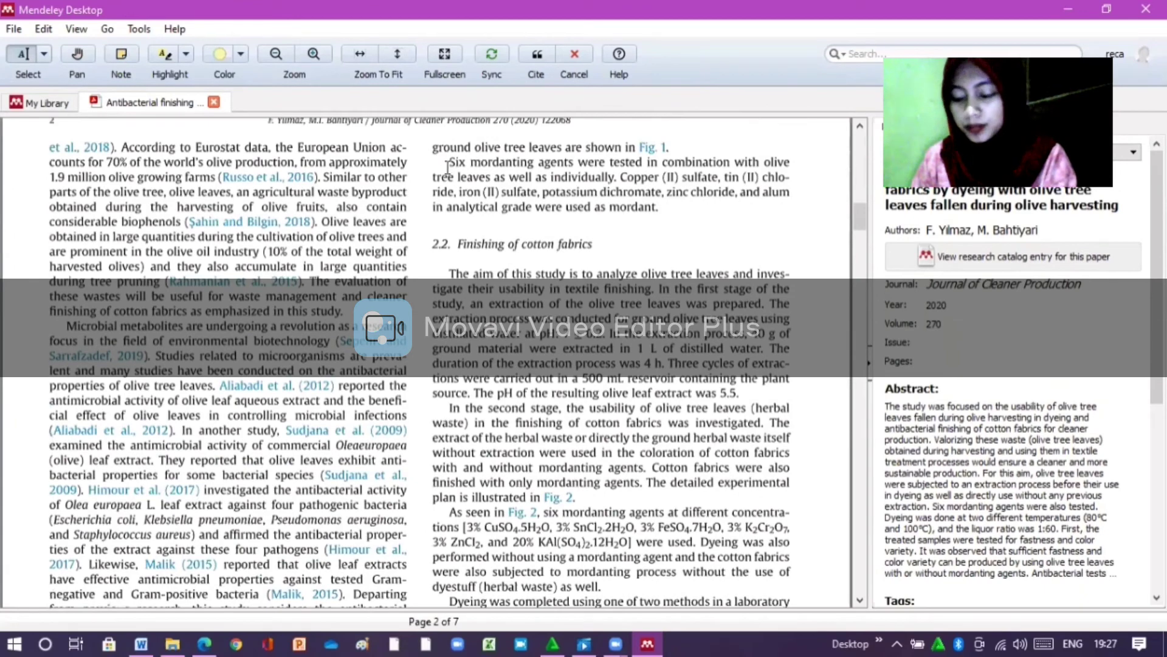
left_click_drag(448, 162, 657, 209)
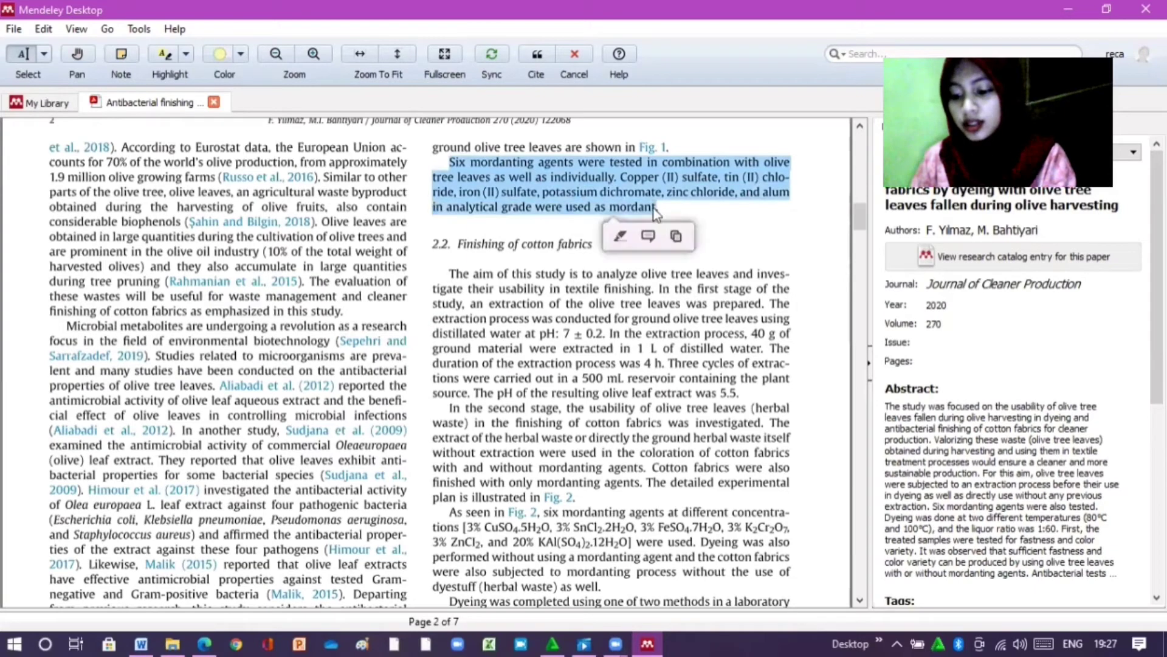
left_click(677, 237)
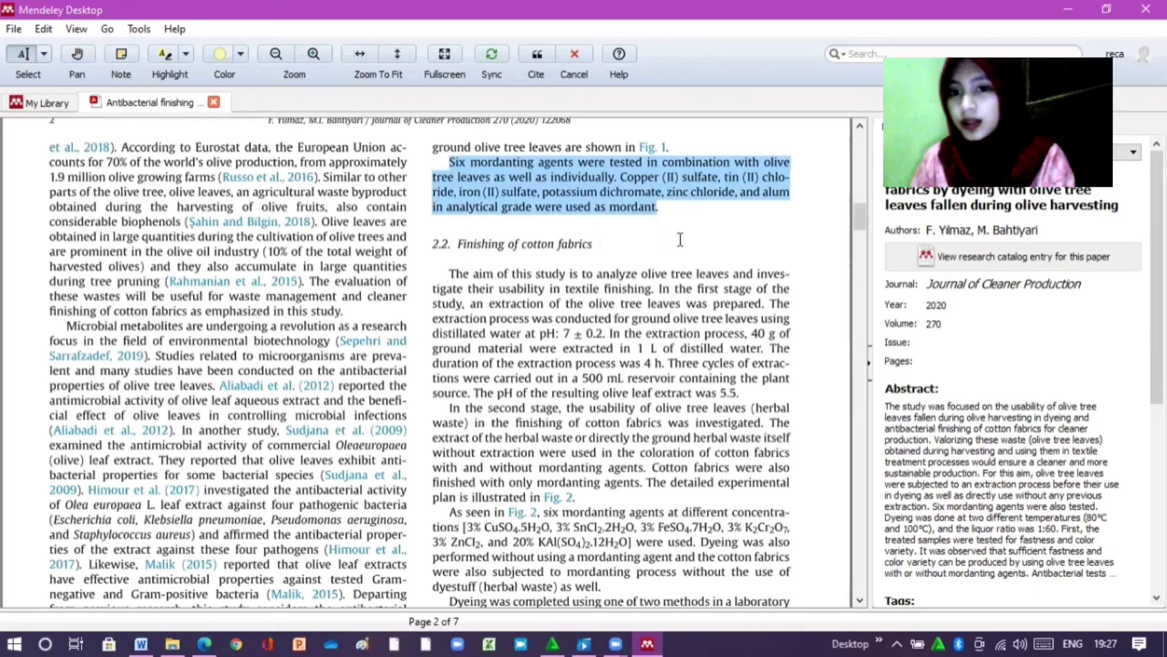
Cite the open article in the Word document and paste the copied paragraph in front of the citation
left_click(536, 58)
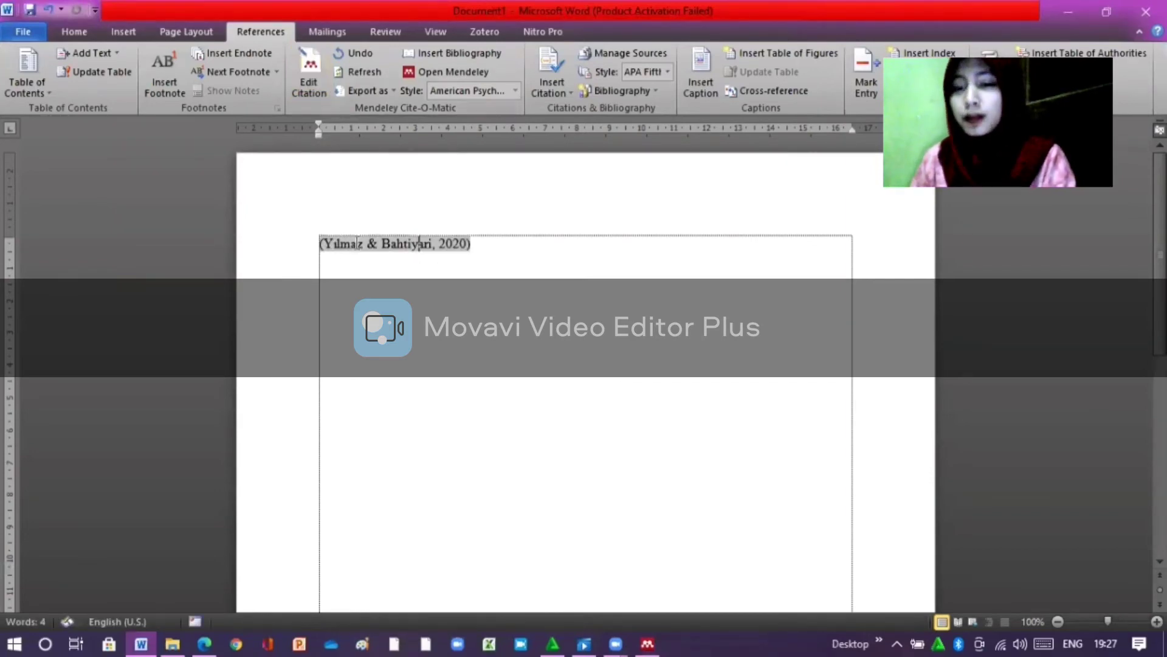
left_click(493, 250)
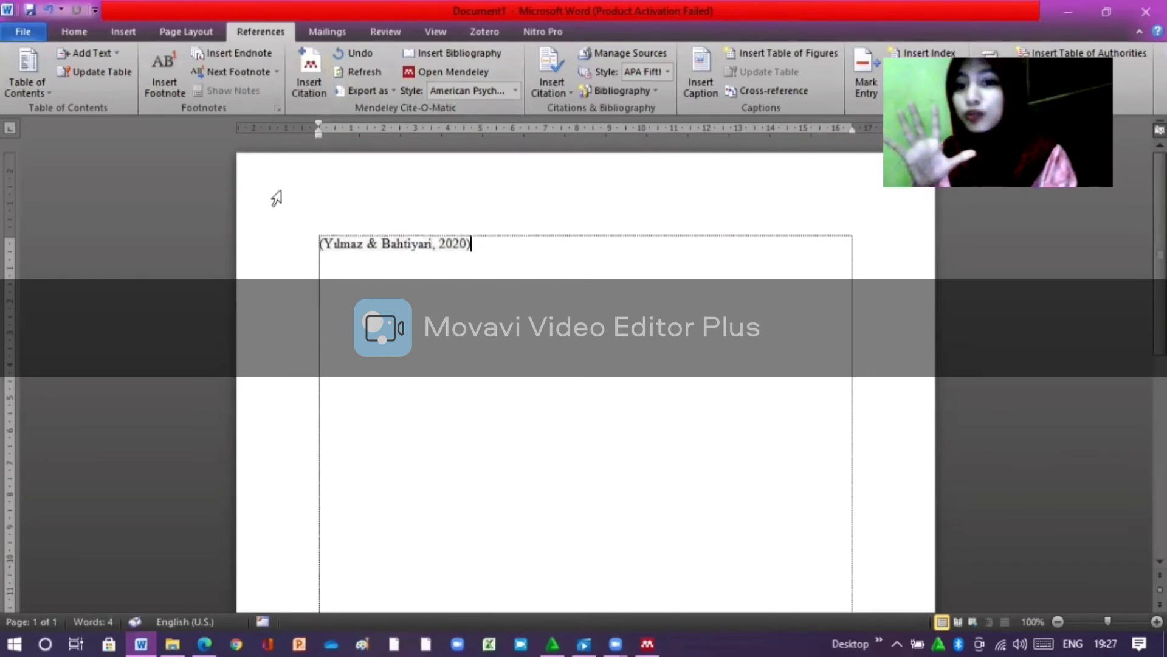
left_click(75, 35)
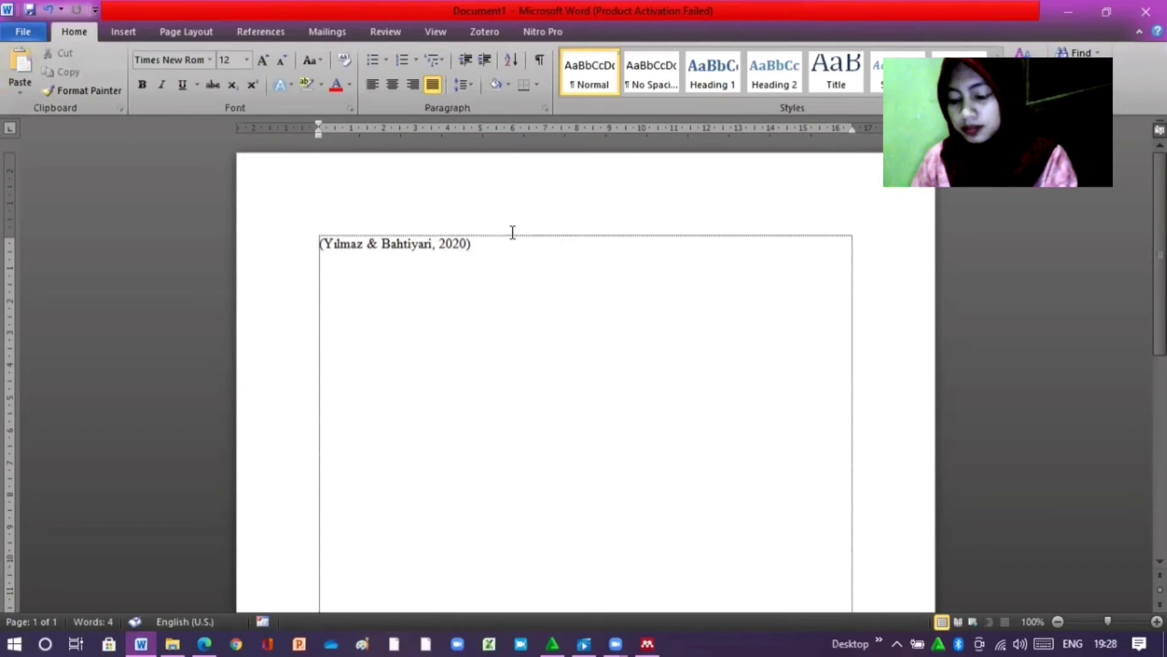
key("Left")
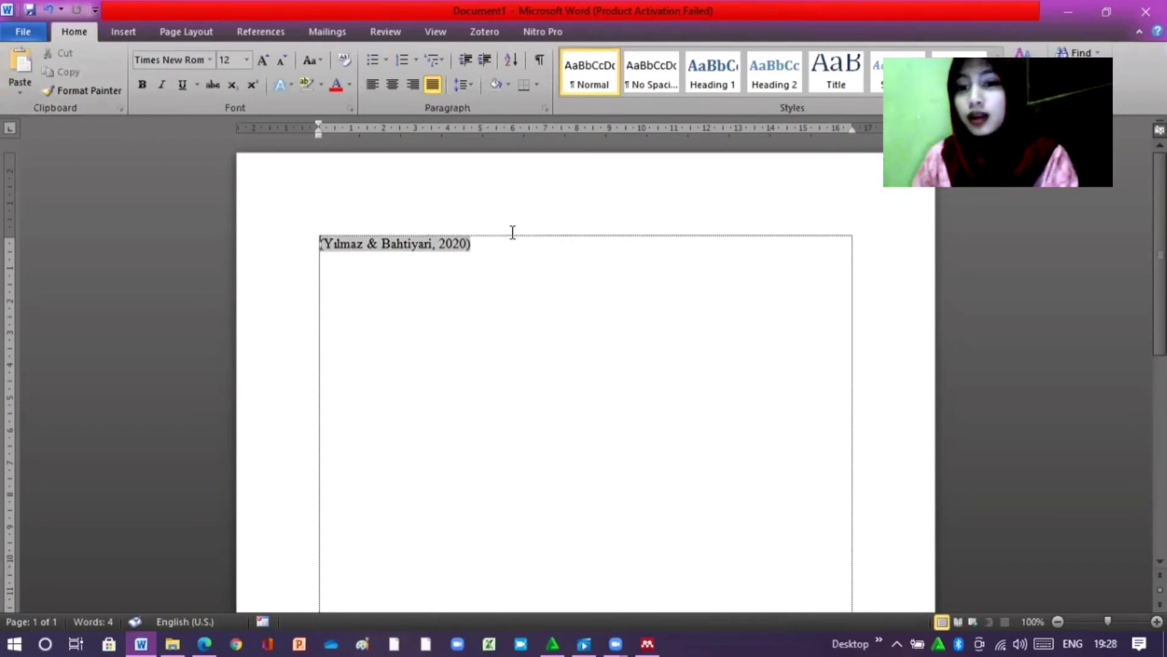
key("ctrl+v")
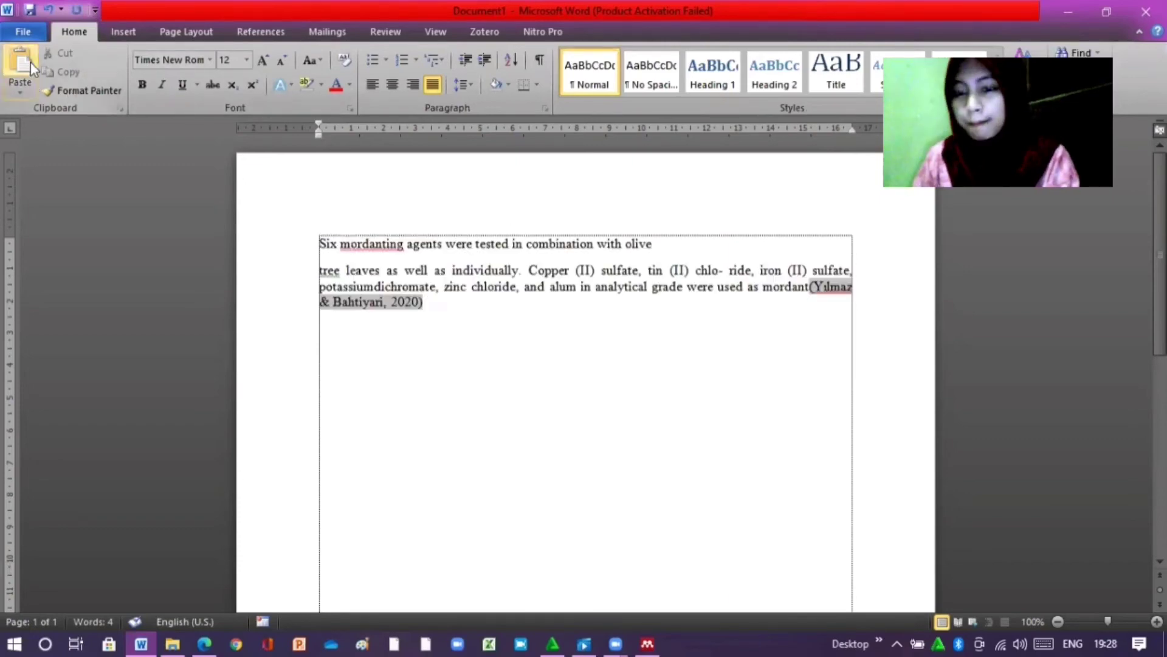
Join the pasted text into one paragraph, add a space before the citation and end the sentence with a period
left_click(667, 405)
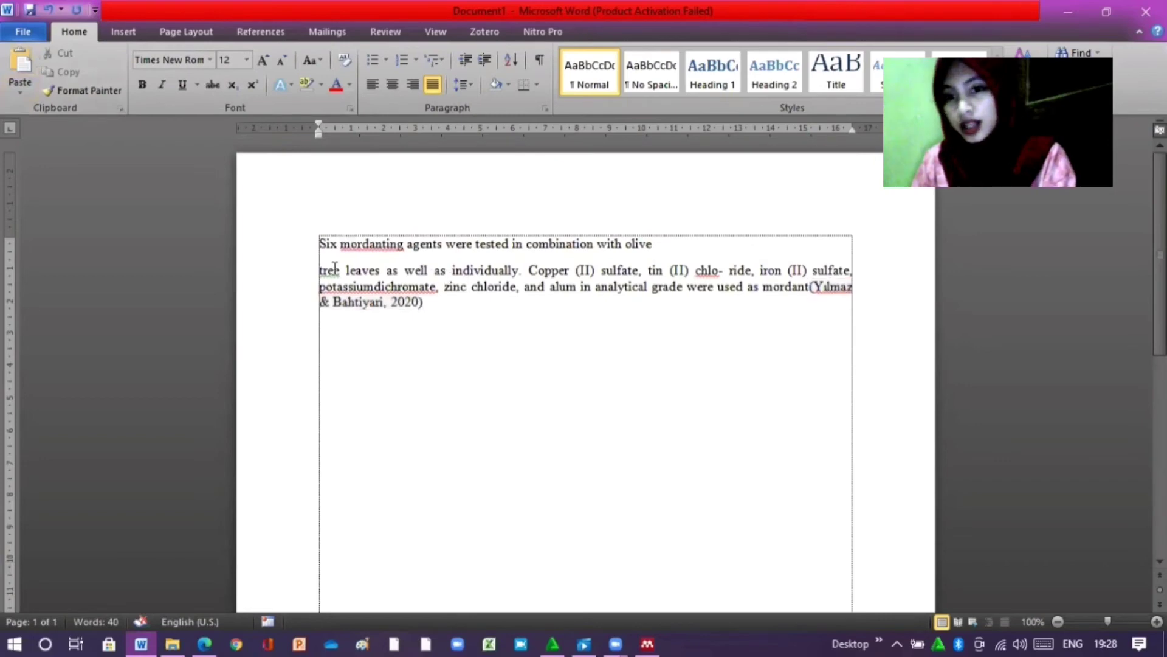
key("BackSpace")
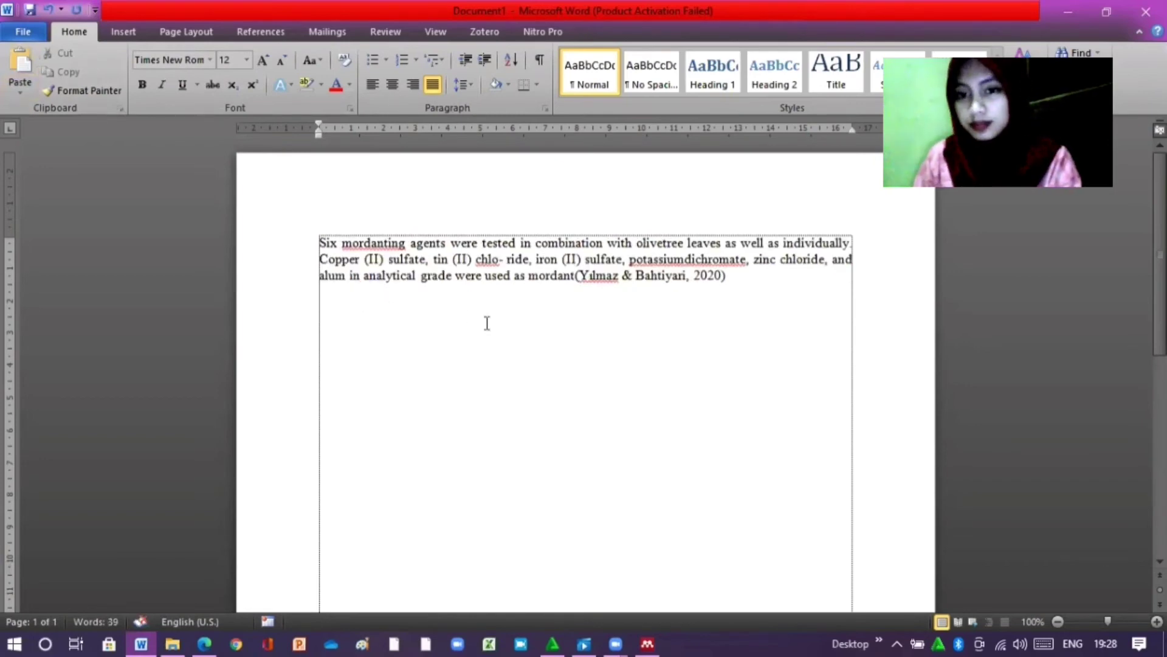
left_click(574, 275)
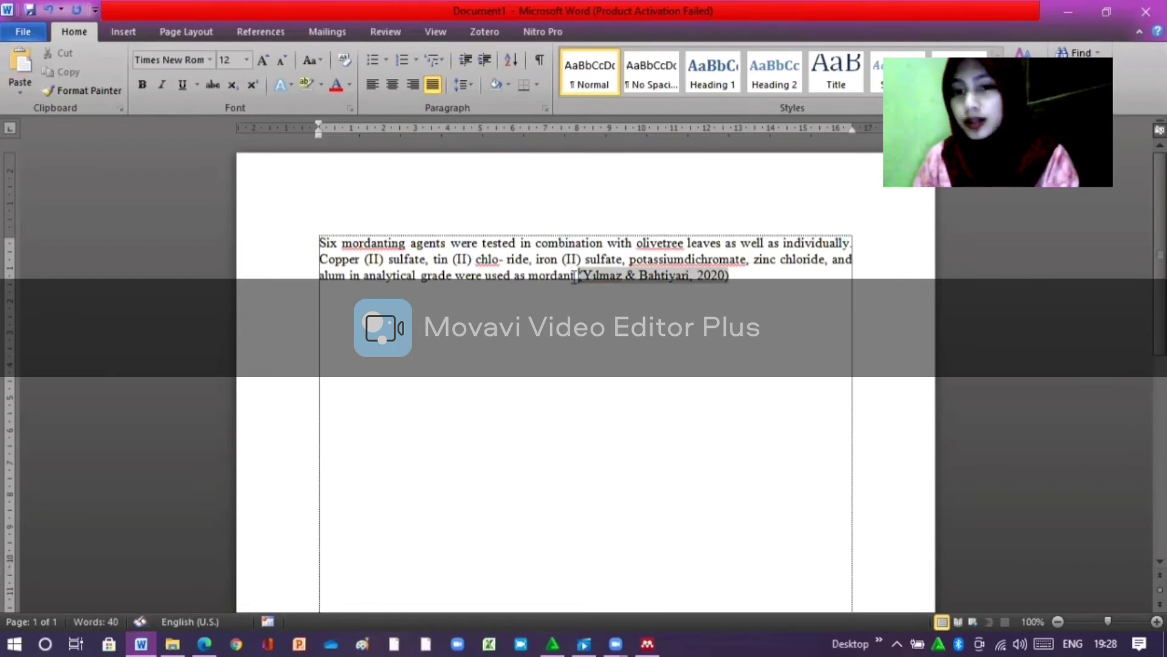
left_click(776, 275)
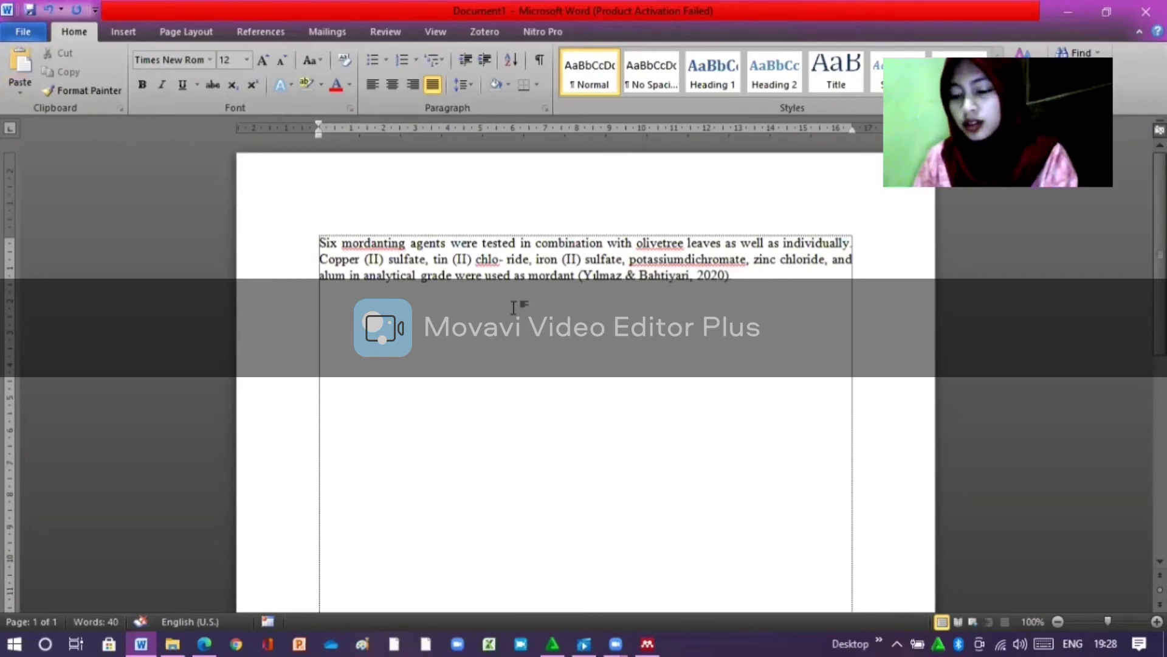
type(".")
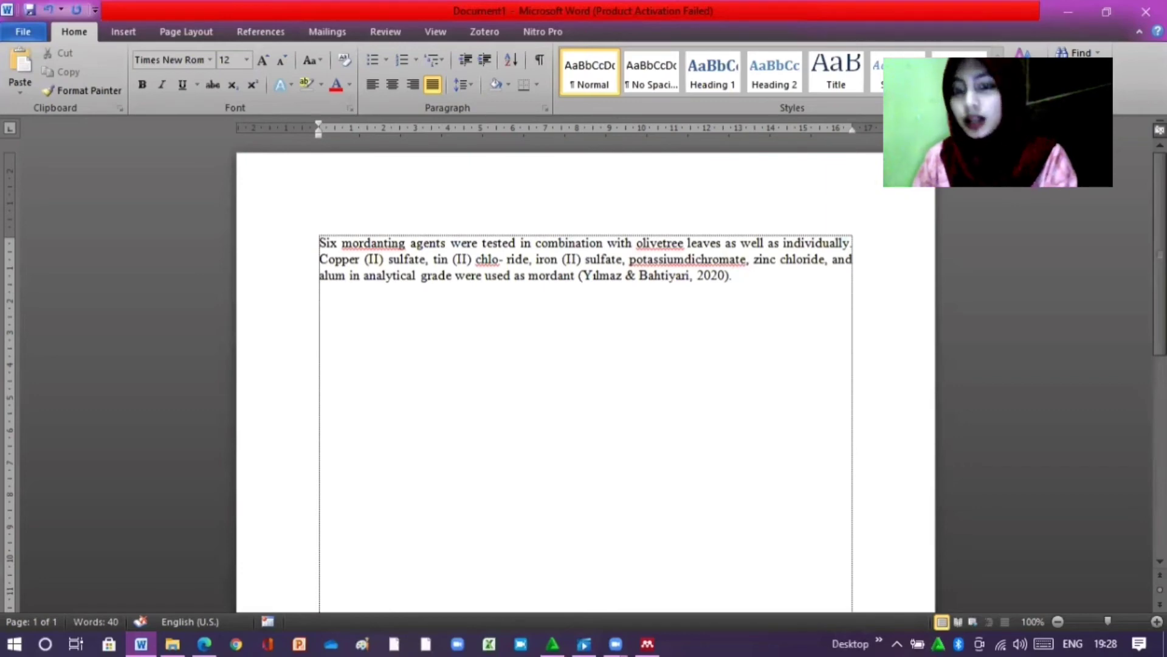
Add the label "Kutipan Langsung" a few lines below the cited paragraph and bring up the reference tools
type("K")
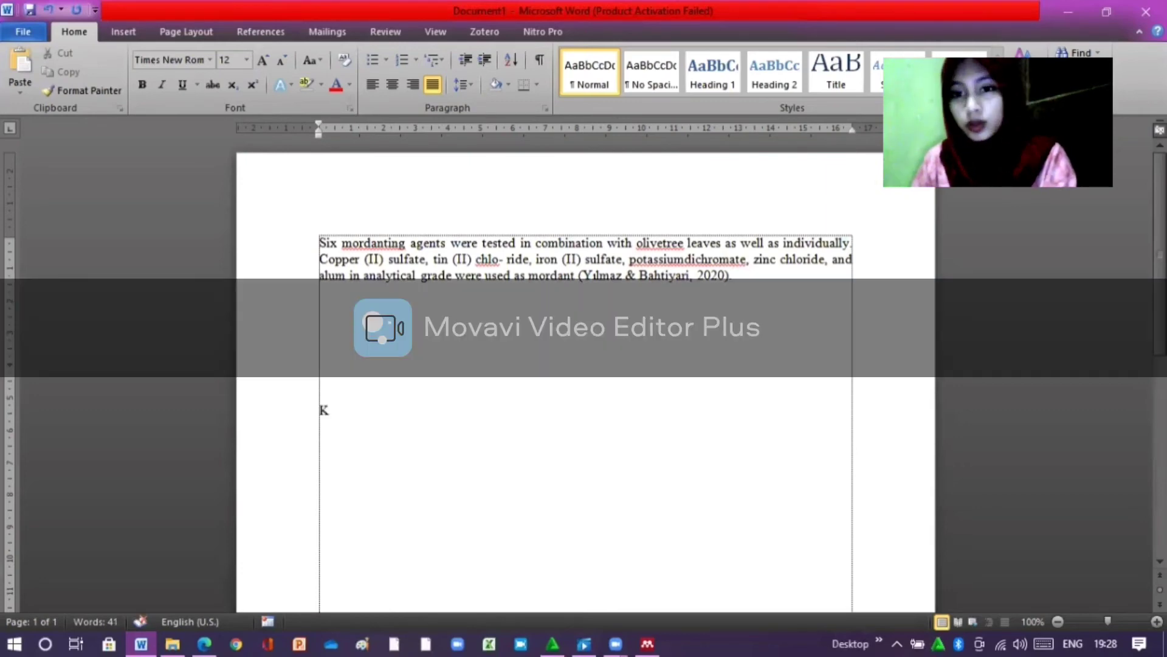
type("utipan ")
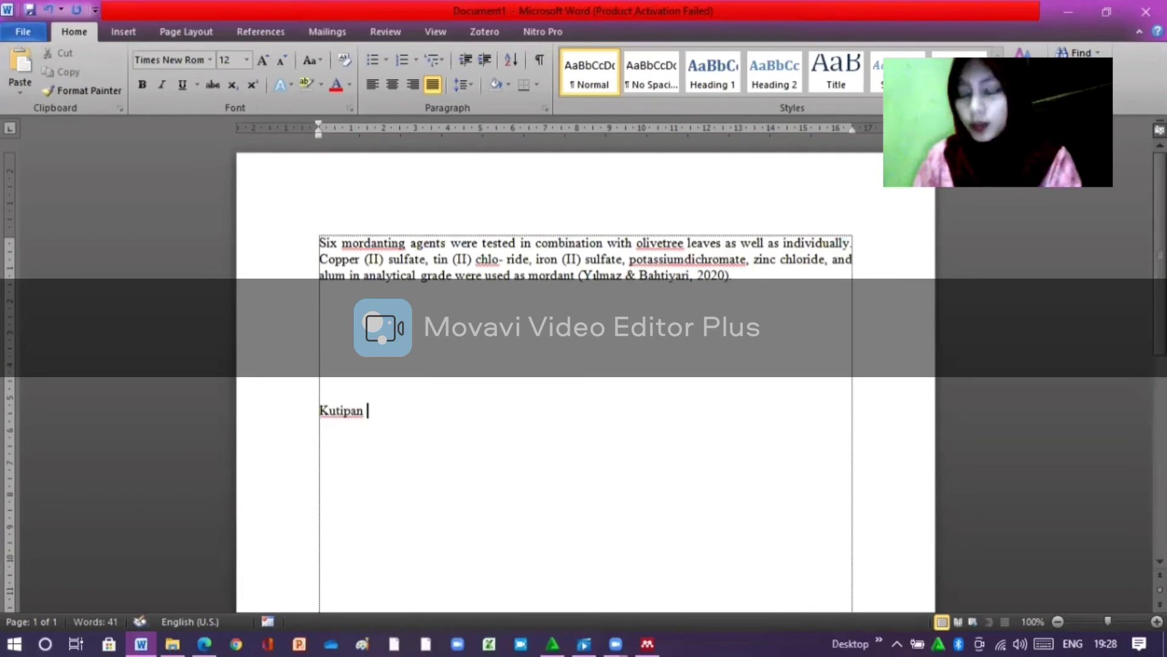
type("Langsung")
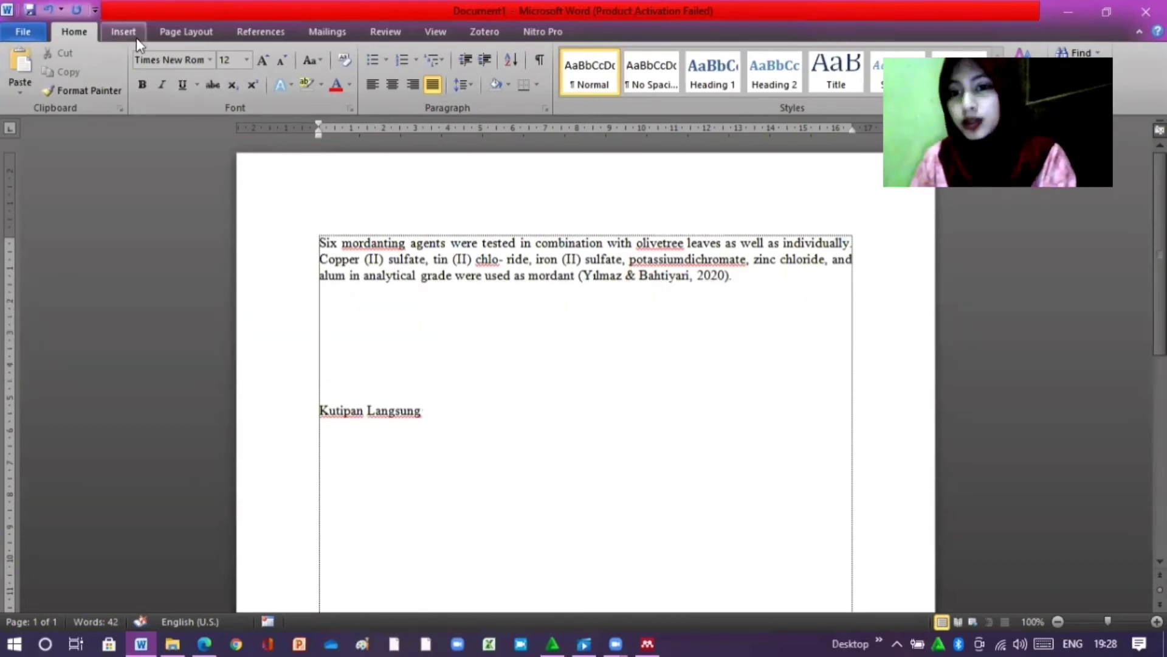
left_click(269, 39)
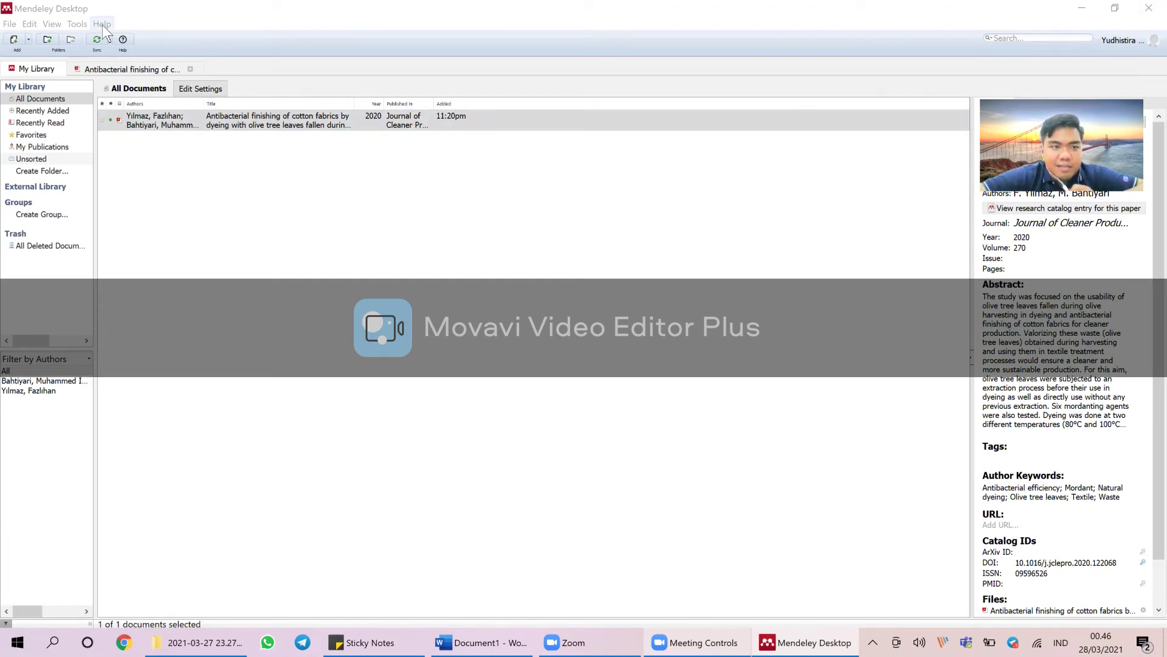
Check Mendeley Desktop's plugin and citation options for Word, then clear the article selection
left_click(87, 24)
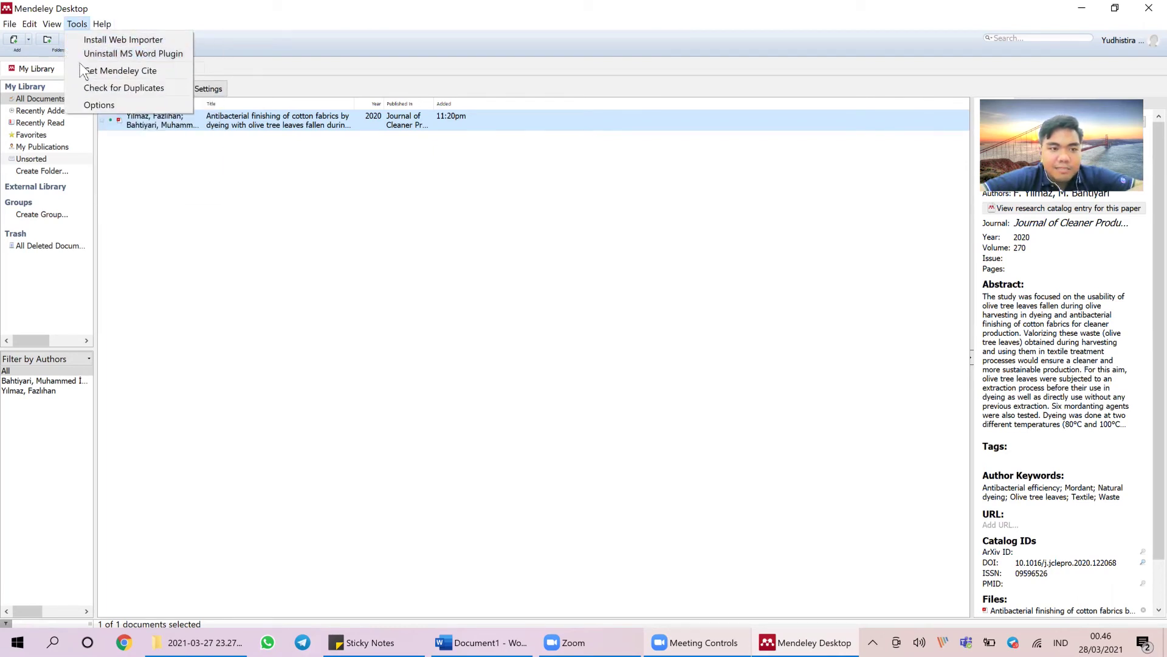
left_click(246, 169)
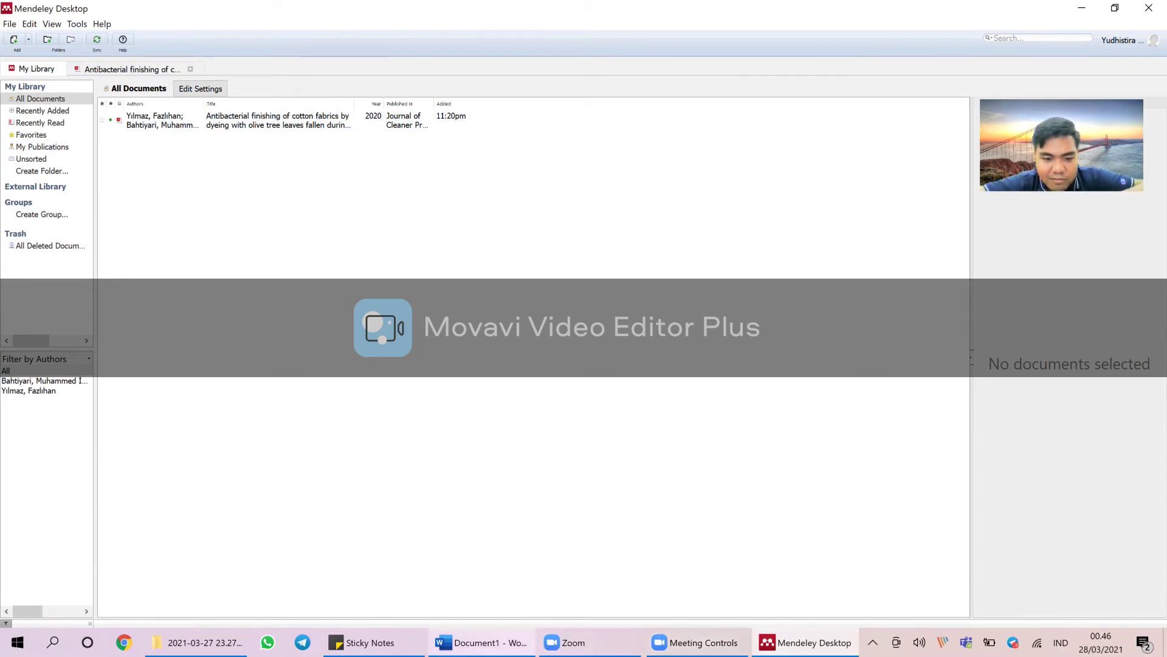
Switch to the blank Word document and add the centred heading "DAFTAR PUSTAKA" with an empty line below it
left_click(480, 642)
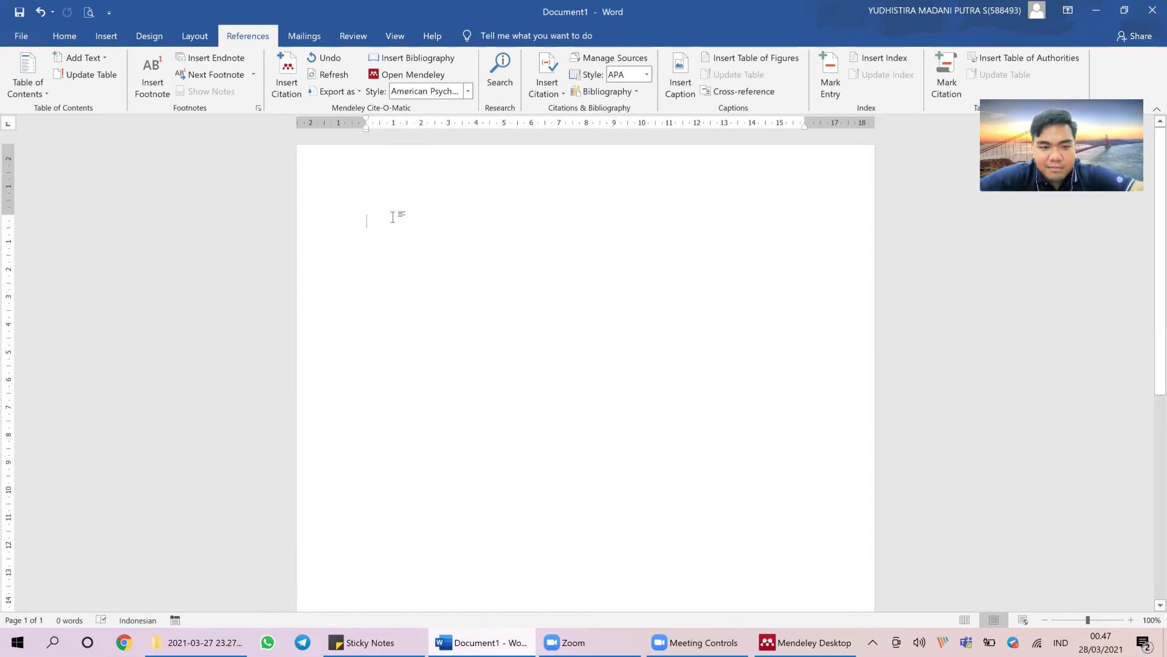
type("DAFT")
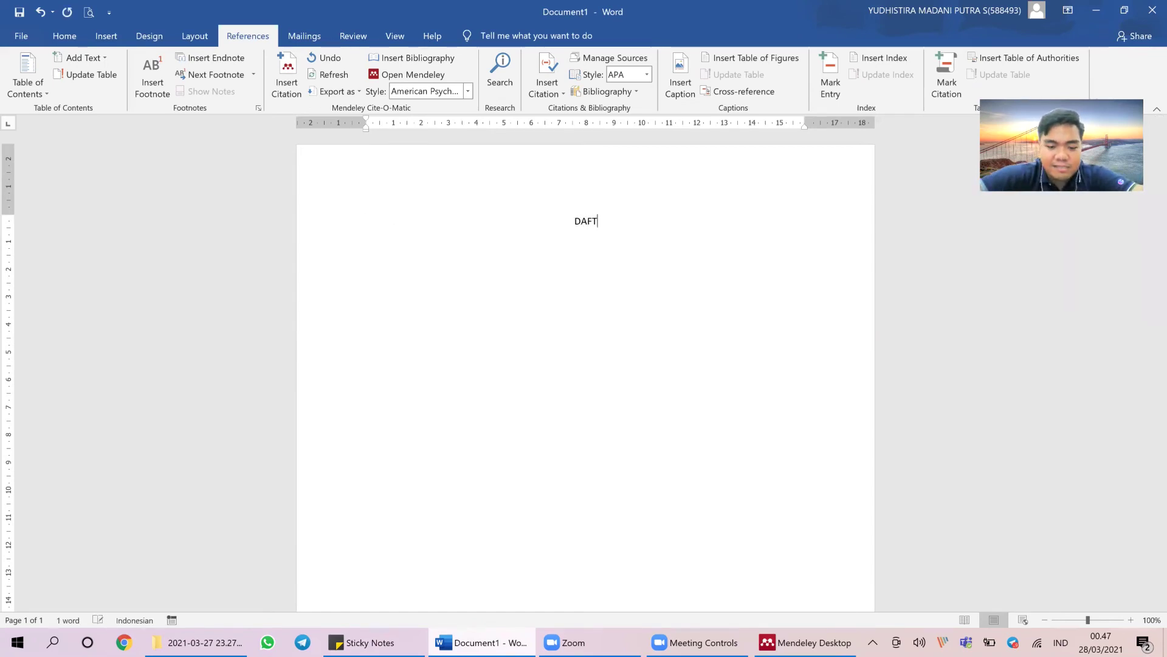
type("AR PUST")
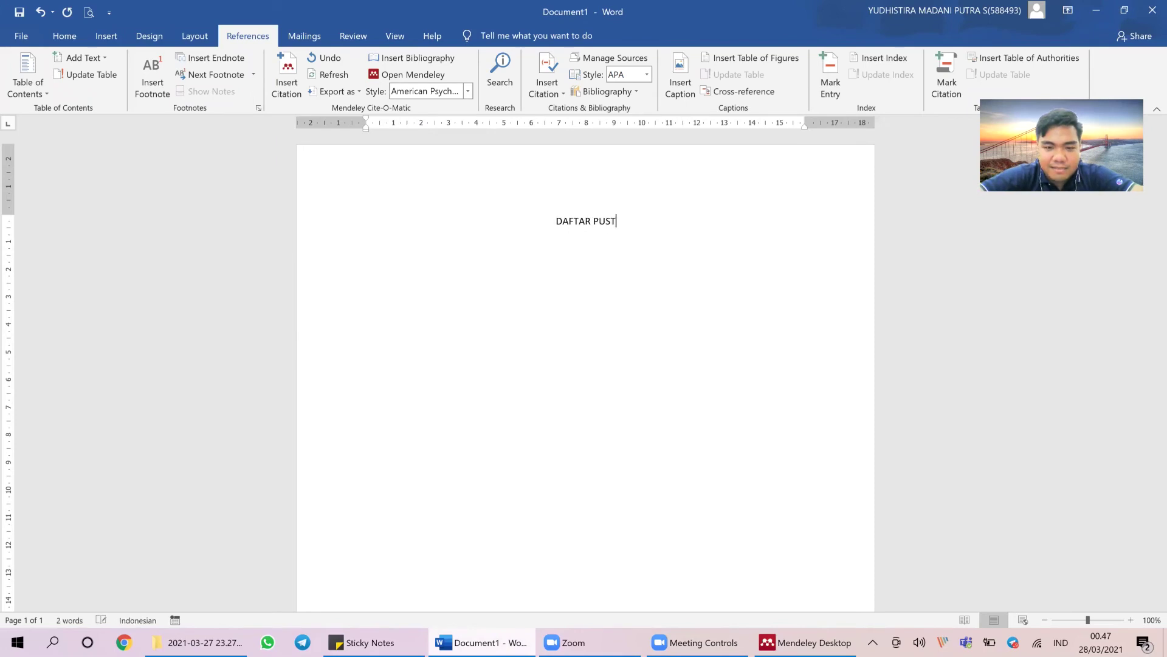
type("AKA")
key("Return")
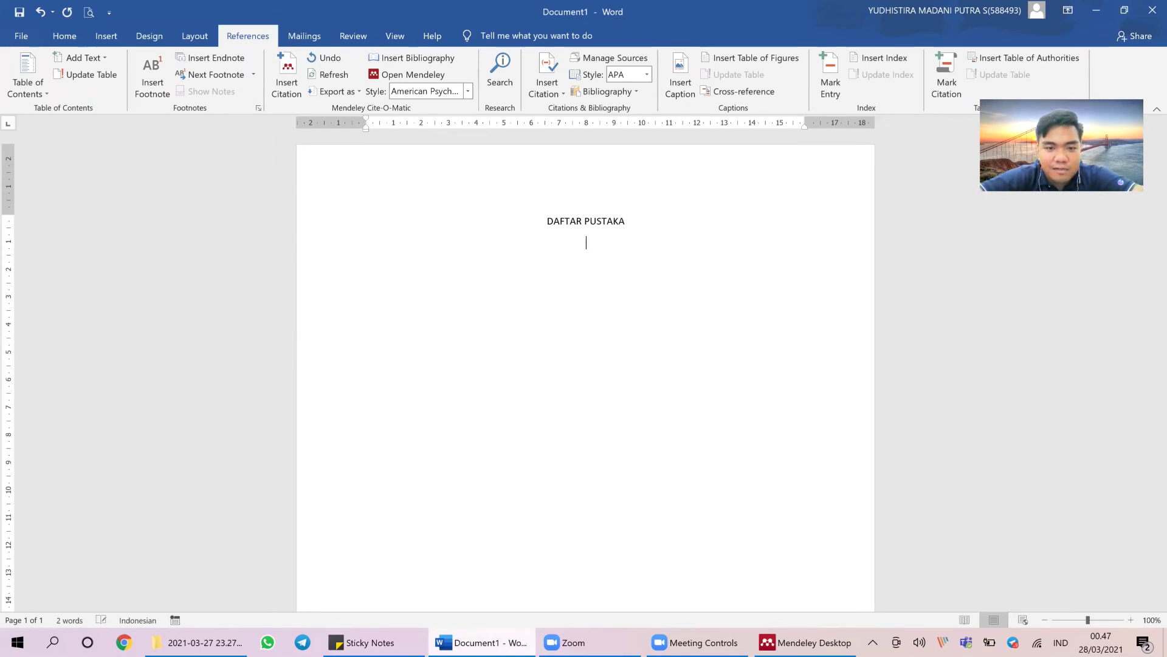
key("Return")
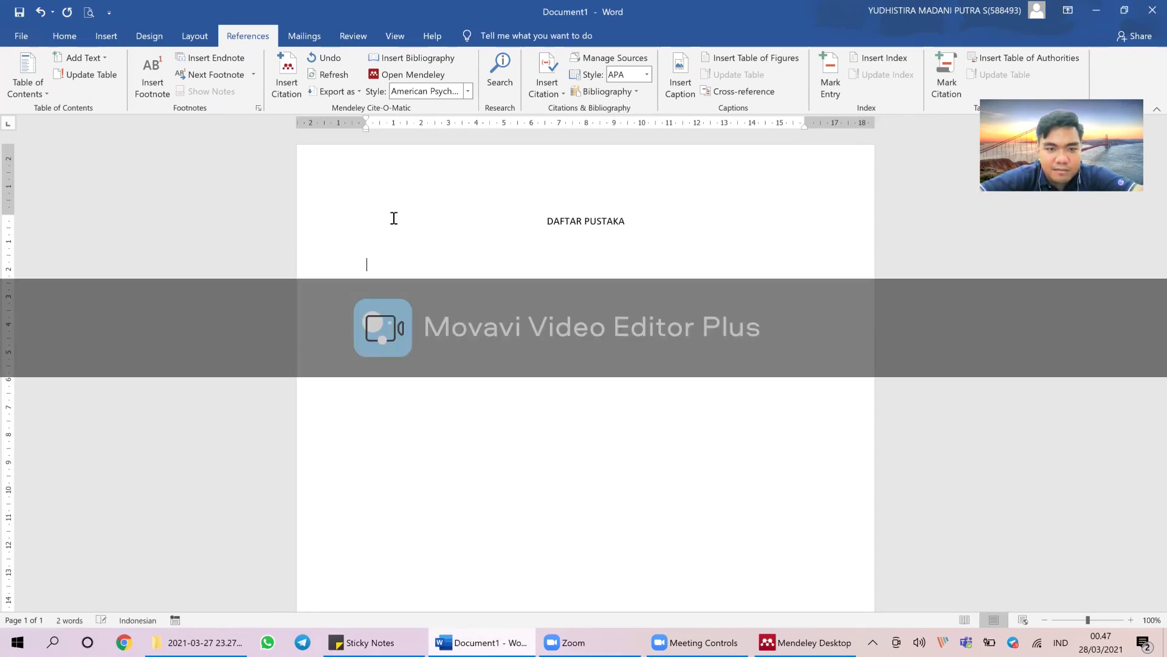
Try inserting the Mendeley bibliography below the heading without any citation in the document, and clear the whole page
left_click(380, 60)
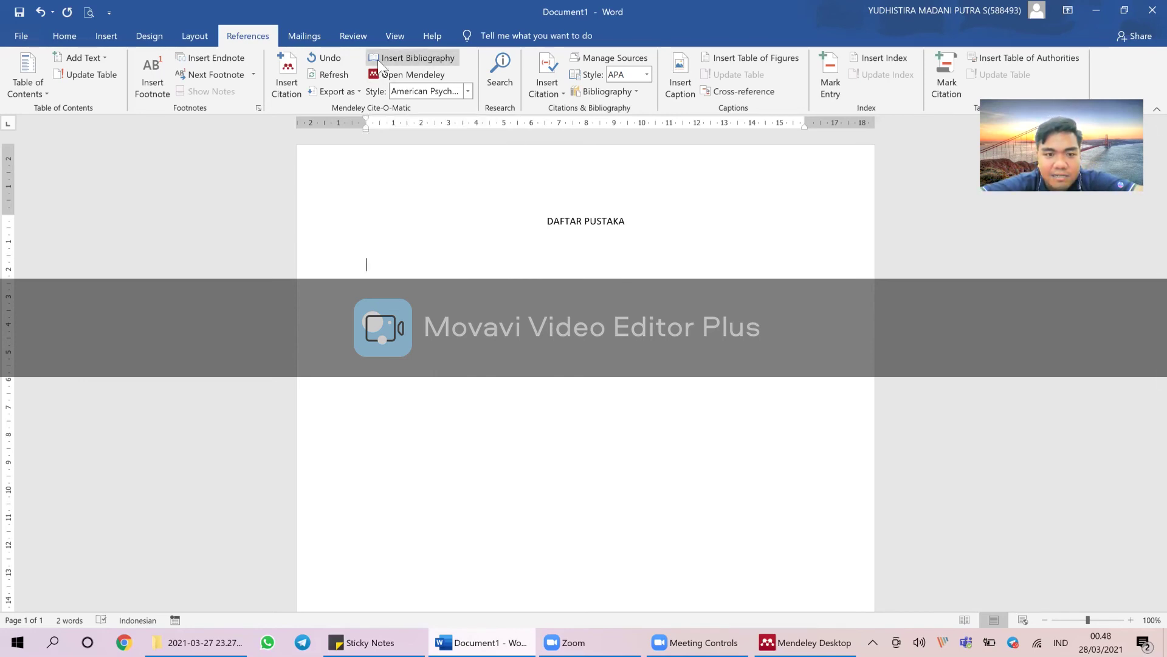
left_click(367, 268)
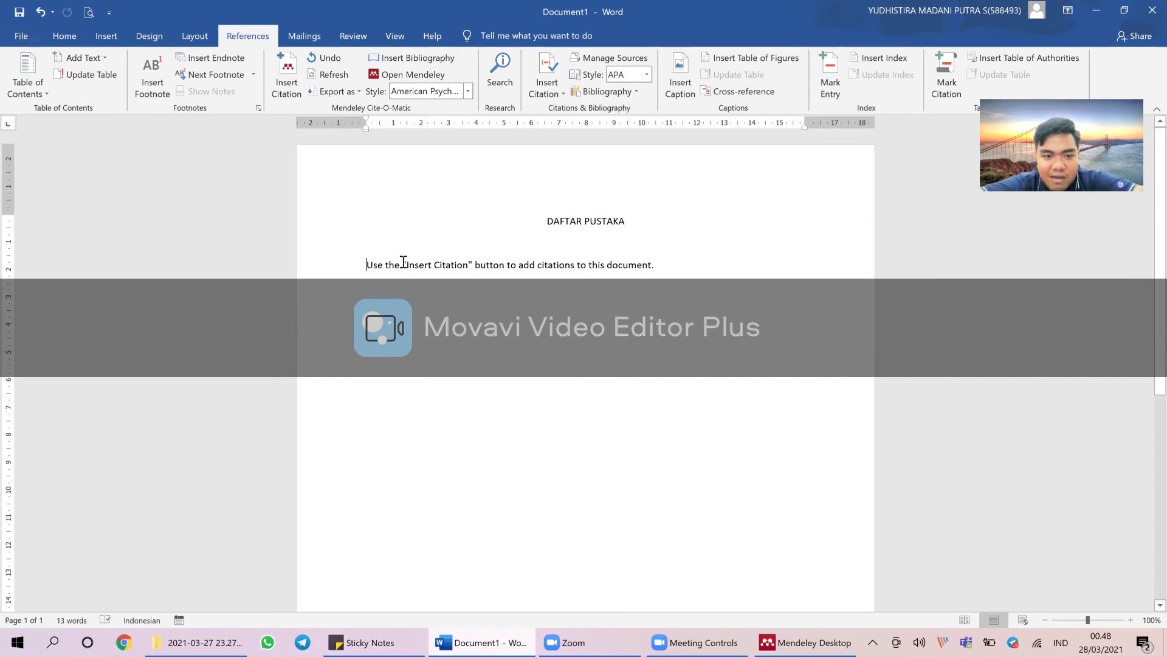
left_click(438, 263)
left_click_drag(438, 263, 513, 263)
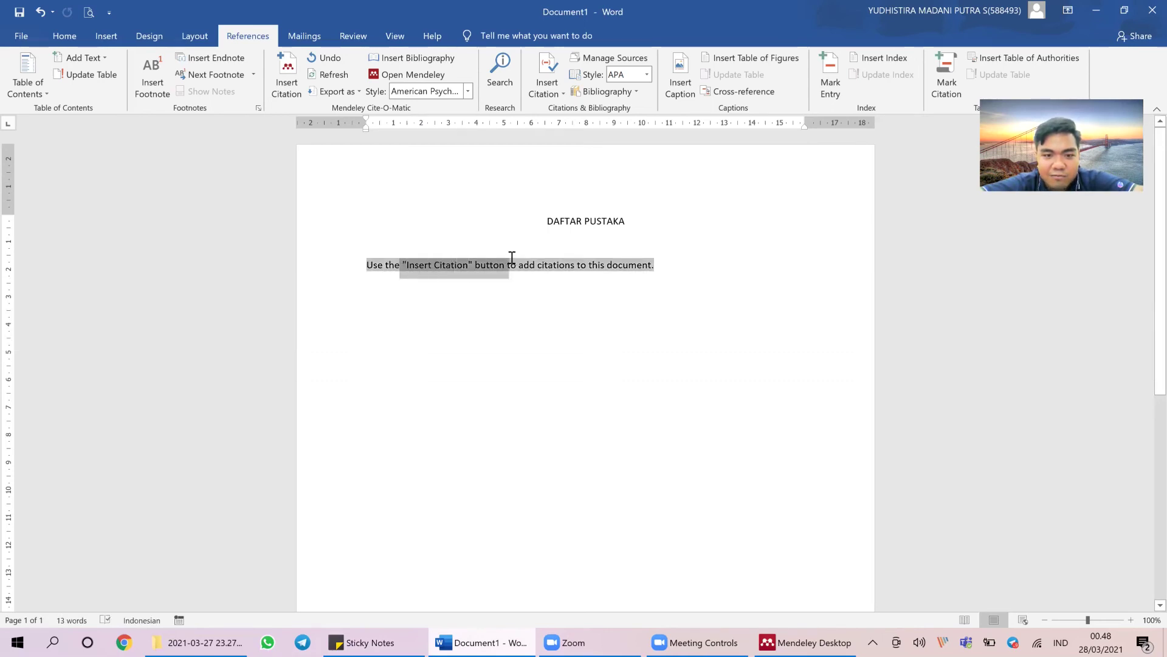
left_click(691, 274)
left_click_drag(531, 219, 652, 264)
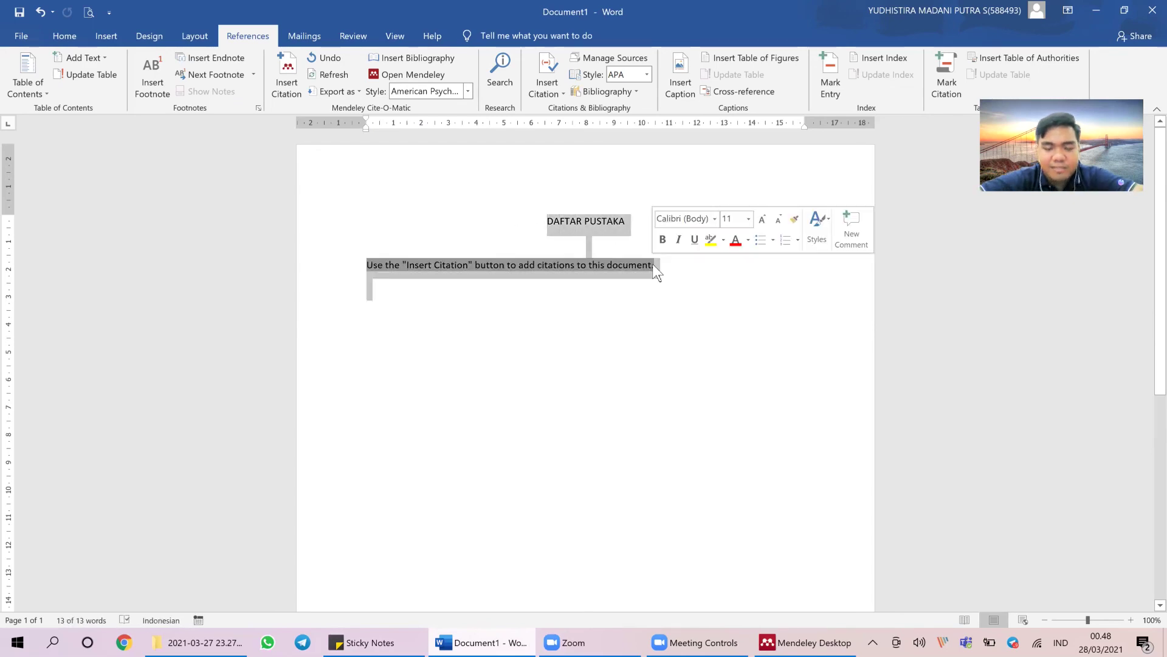
key("Delete")
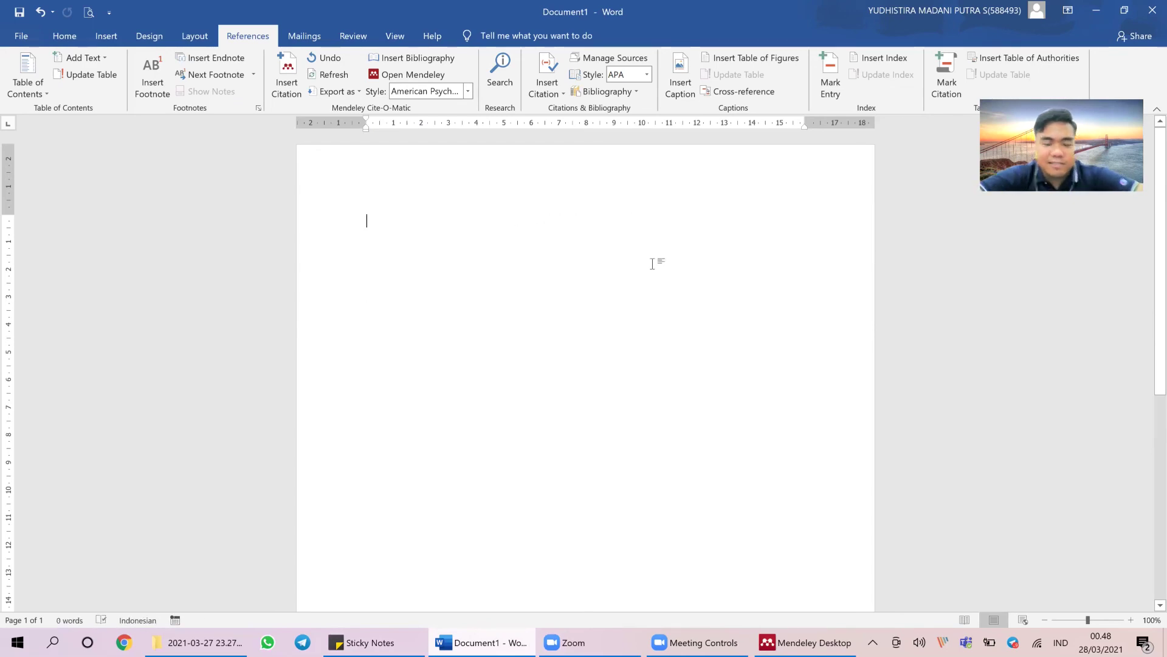
Write the placeholder text "Askdjakdakdjkjd" and insert a Mendeley citation of the 2020 antibacterial cotton finishing article right after it
type("Askdjakdakdjkjd(")
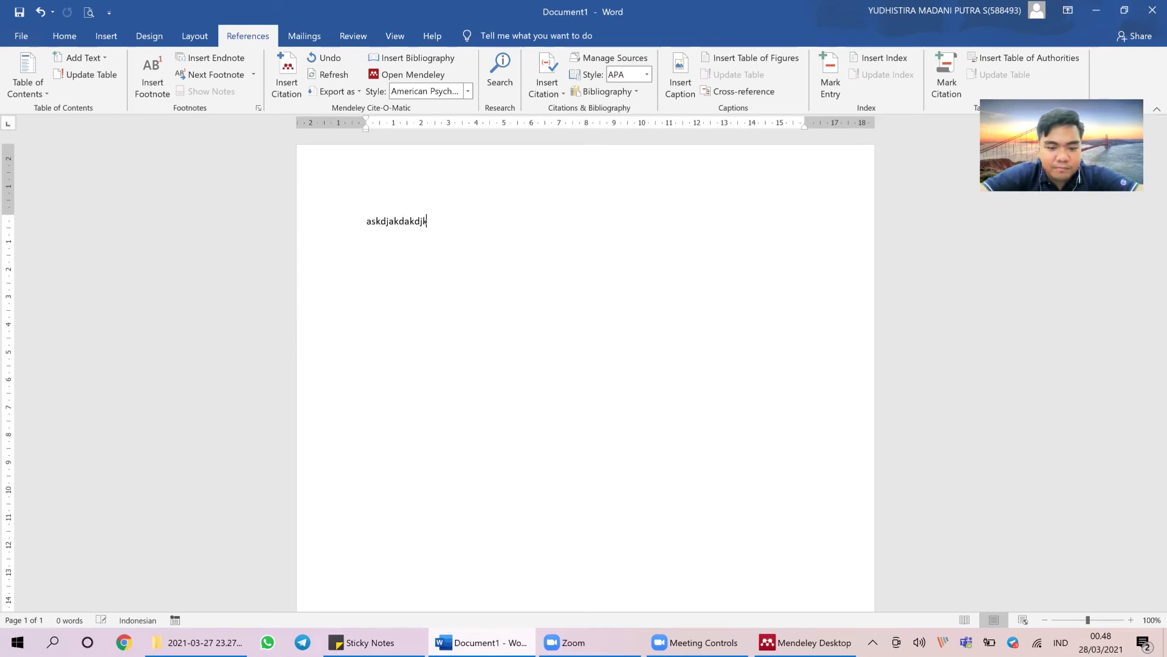
key("BackSpace")
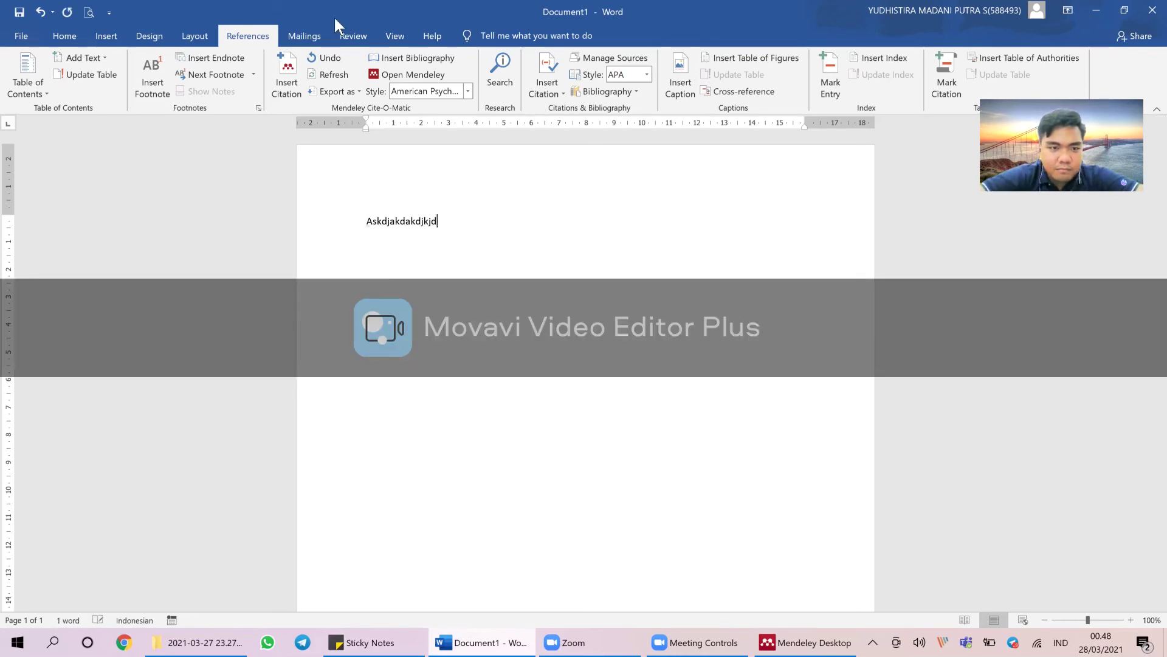
left_click(290, 81)
type("a")
left_click(541, 268)
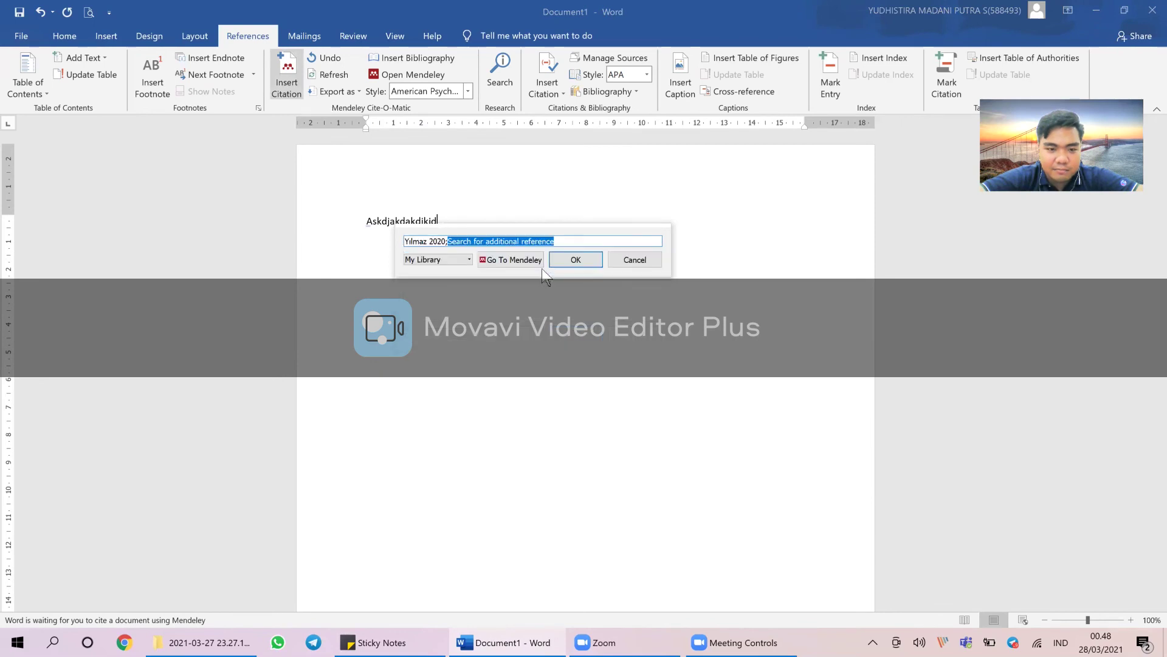
left_click(574, 260)
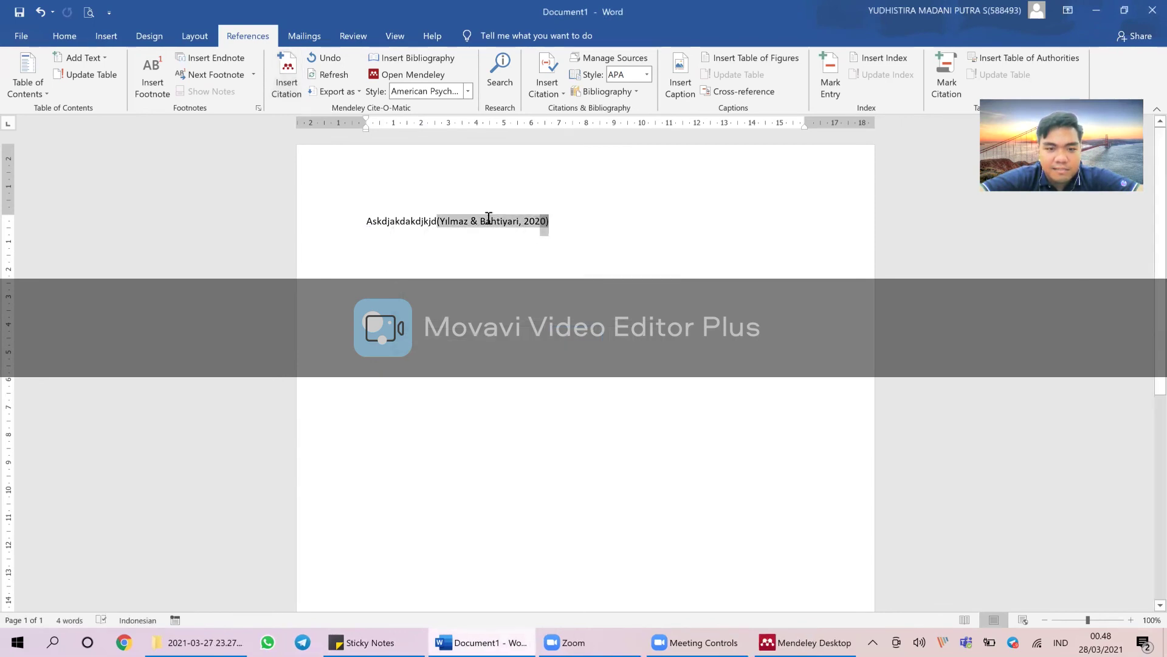
Add the centred heading "DAFTAR PUSTAKA" two lines below the citation and insert the Mendeley bibliography under it
left_click(542, 292)
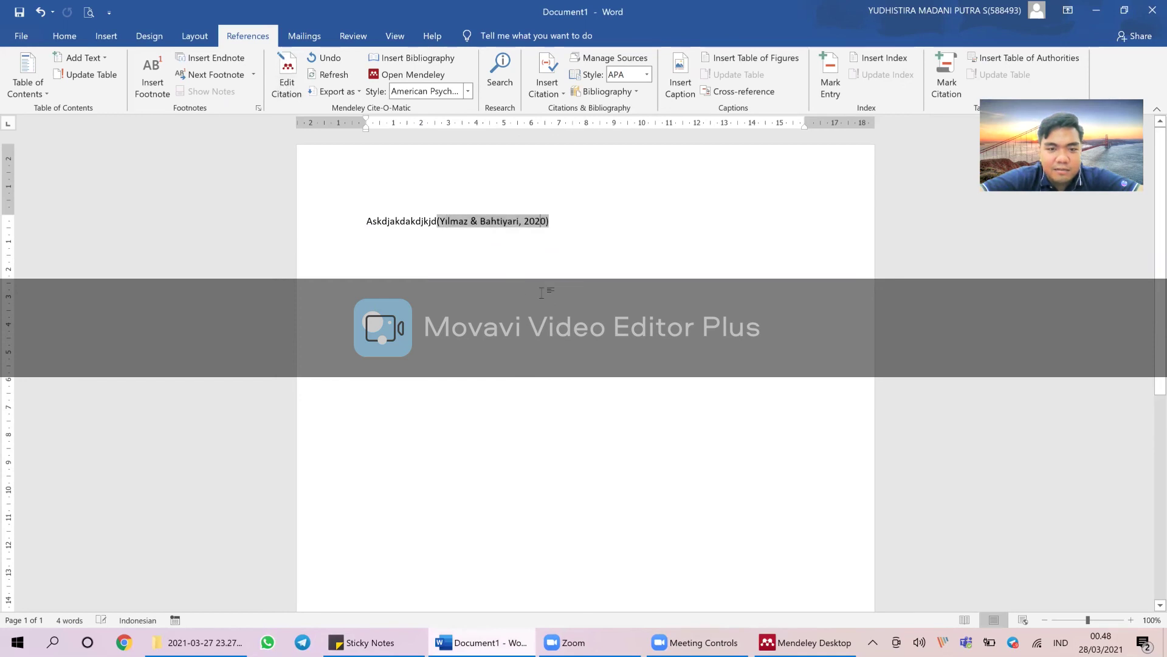
key("End")
key("Return")
key("Return")
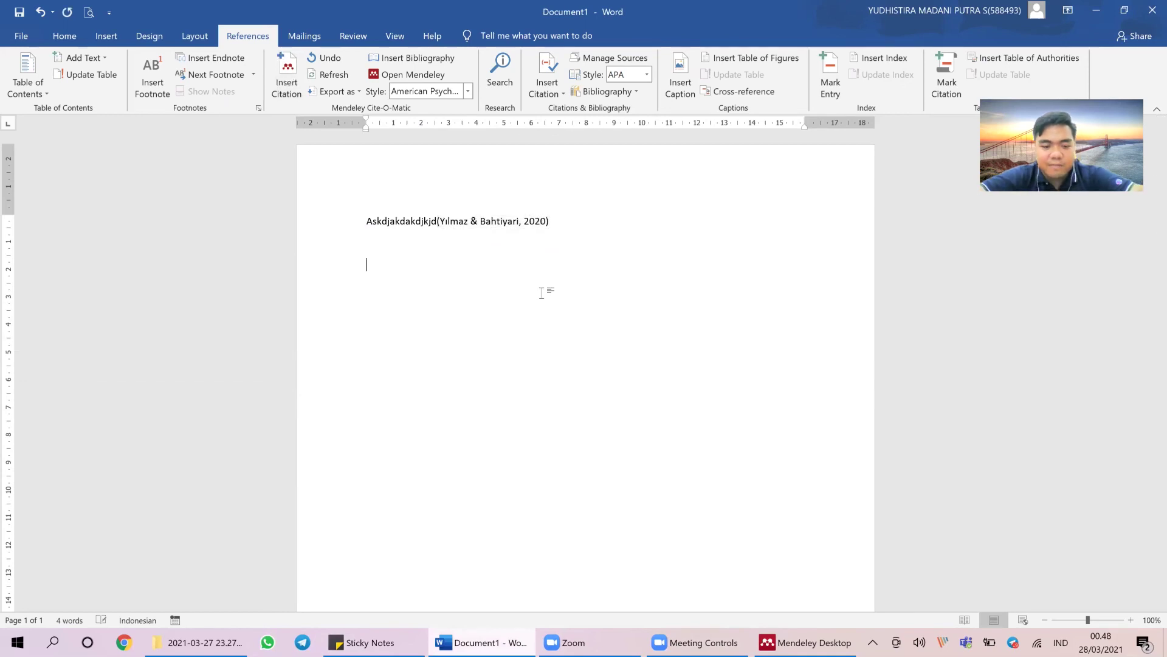
type("D")
type("TAR ")
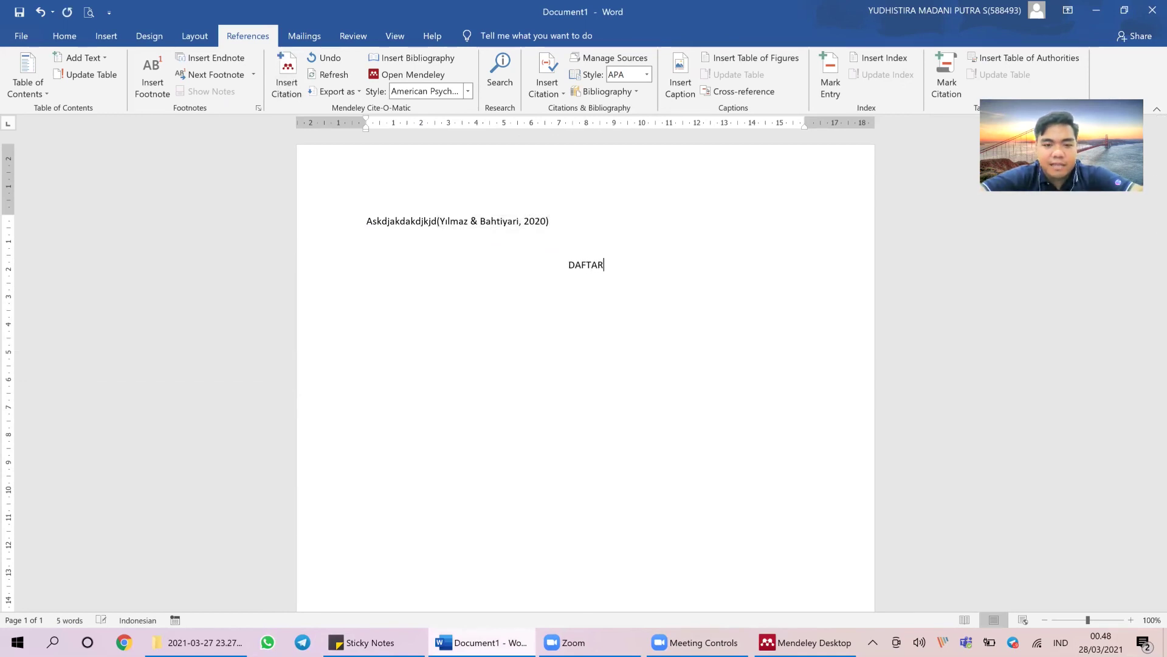
type("PUSTAKA")
key("Return")
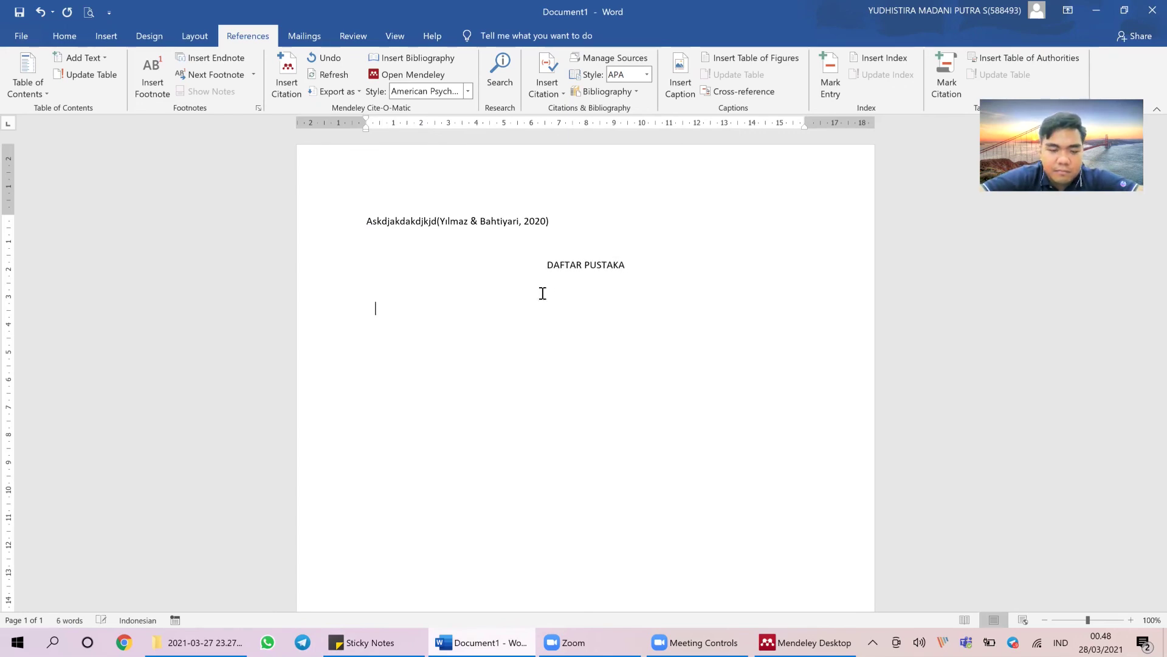
left_click(385, 59)
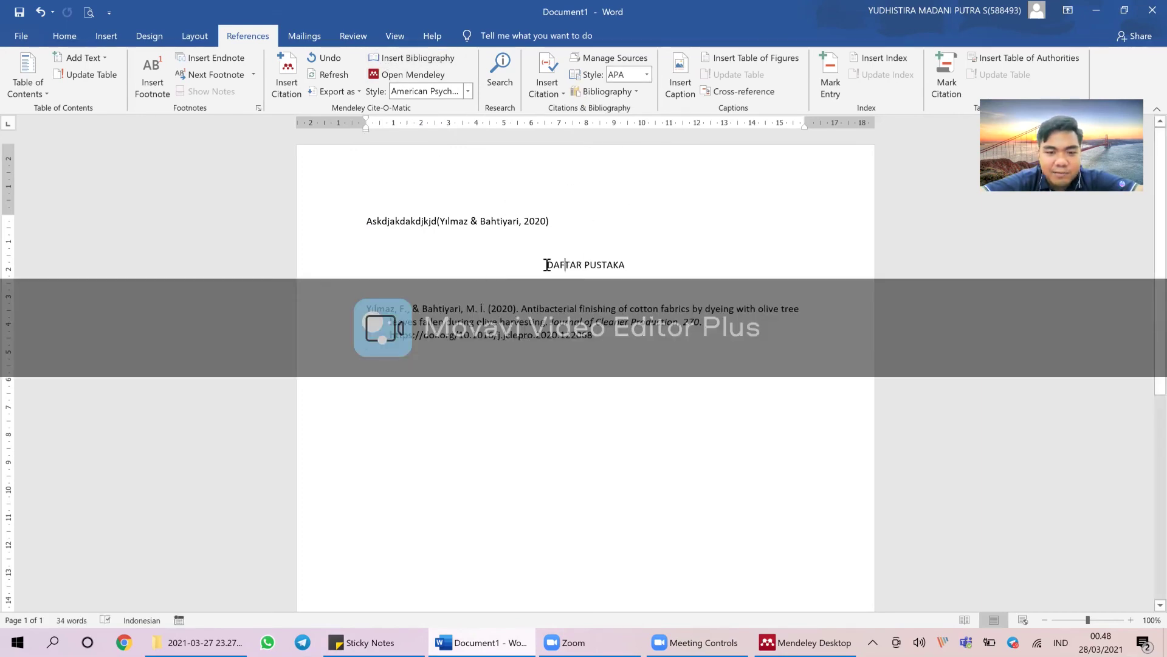
Highlight the bibliography entry and the in-text citation in turn to compare them, ending with the cursor after the entry
left_click_drag(600, 351, 325, 316)
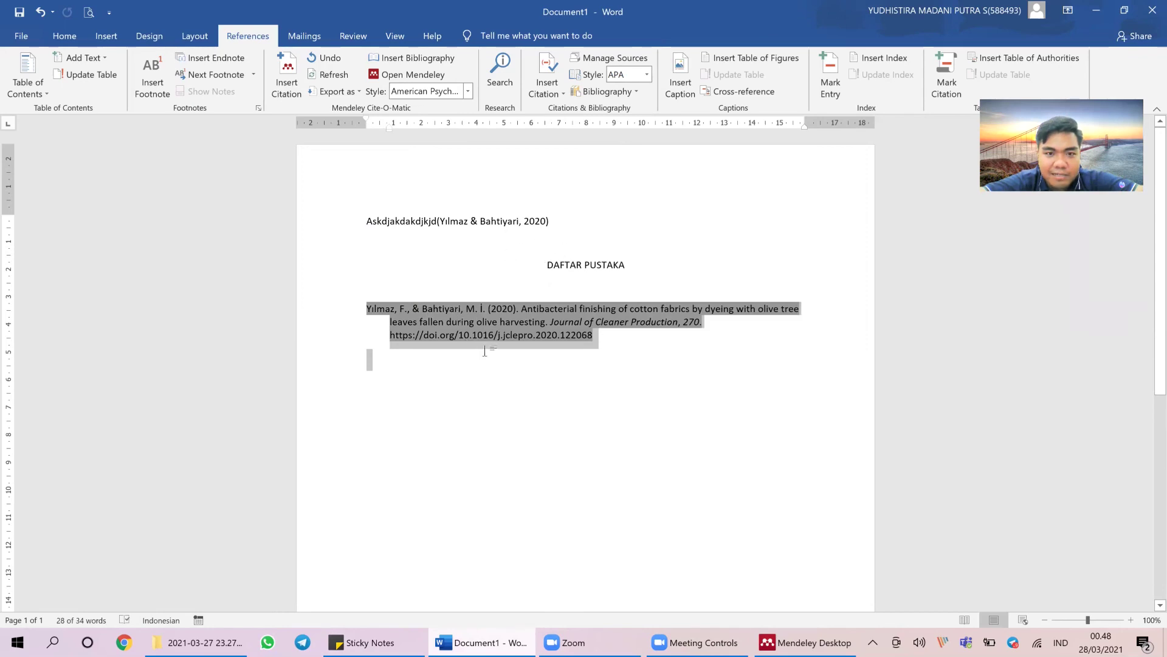
left_click_drag(549, 220, 437, 221)
left_click_drag(519, 209, 438, 220)
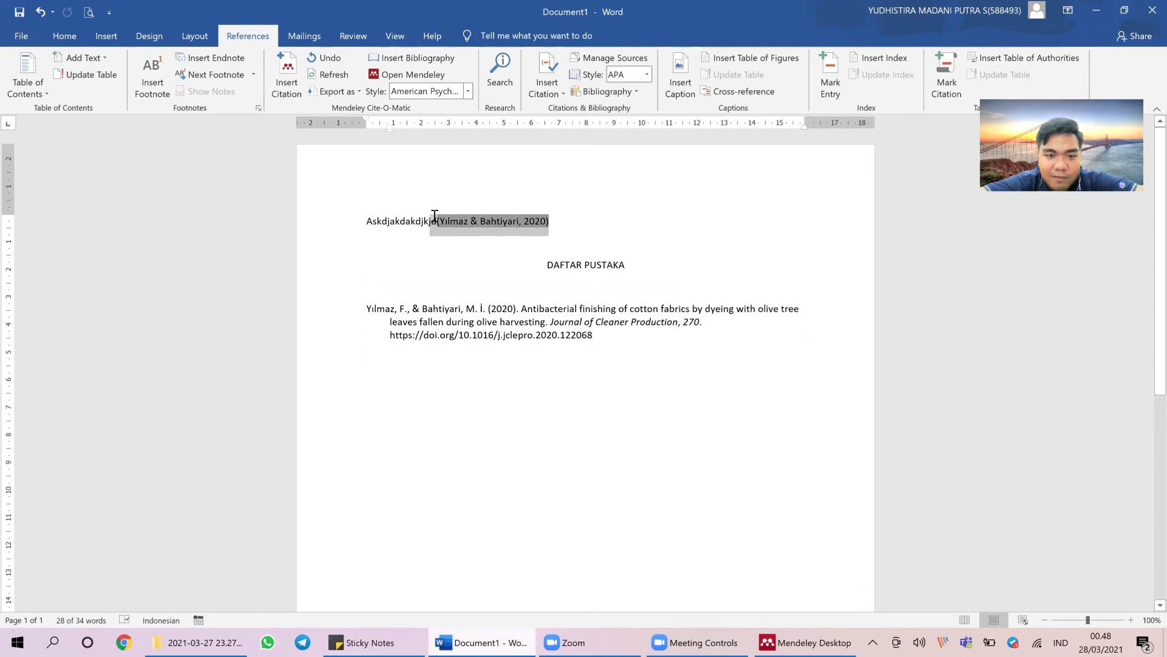
left_click(600, 334)
left_click_drag(601, 335, 417, 304)
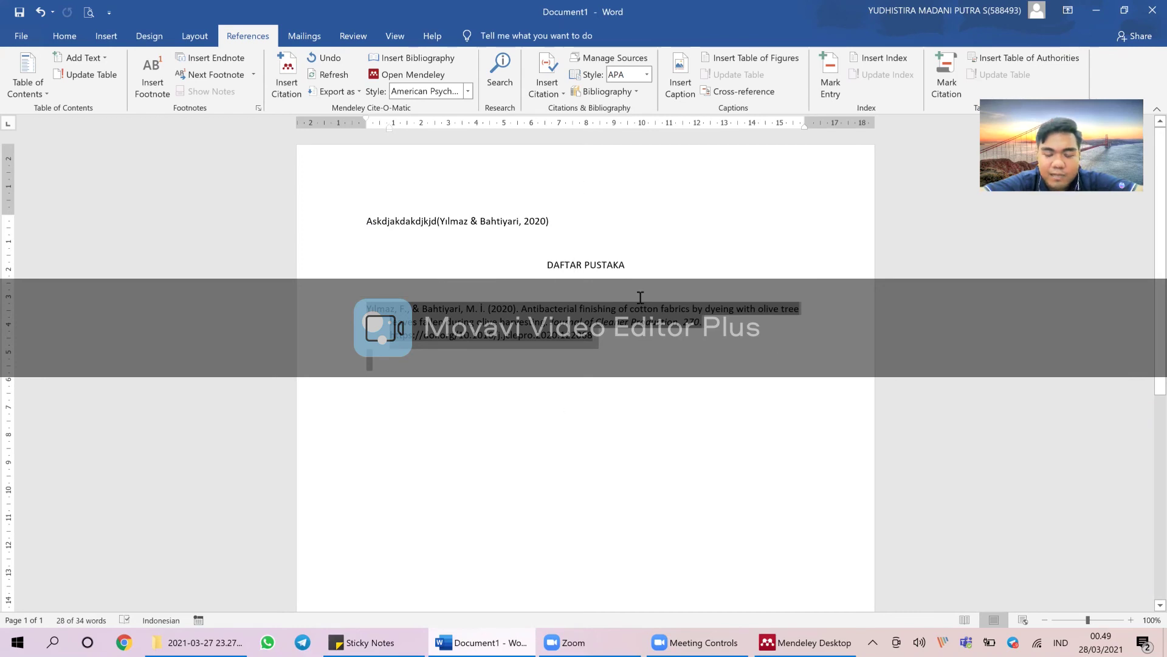
left_click_drag(438, 222, 493, 246)
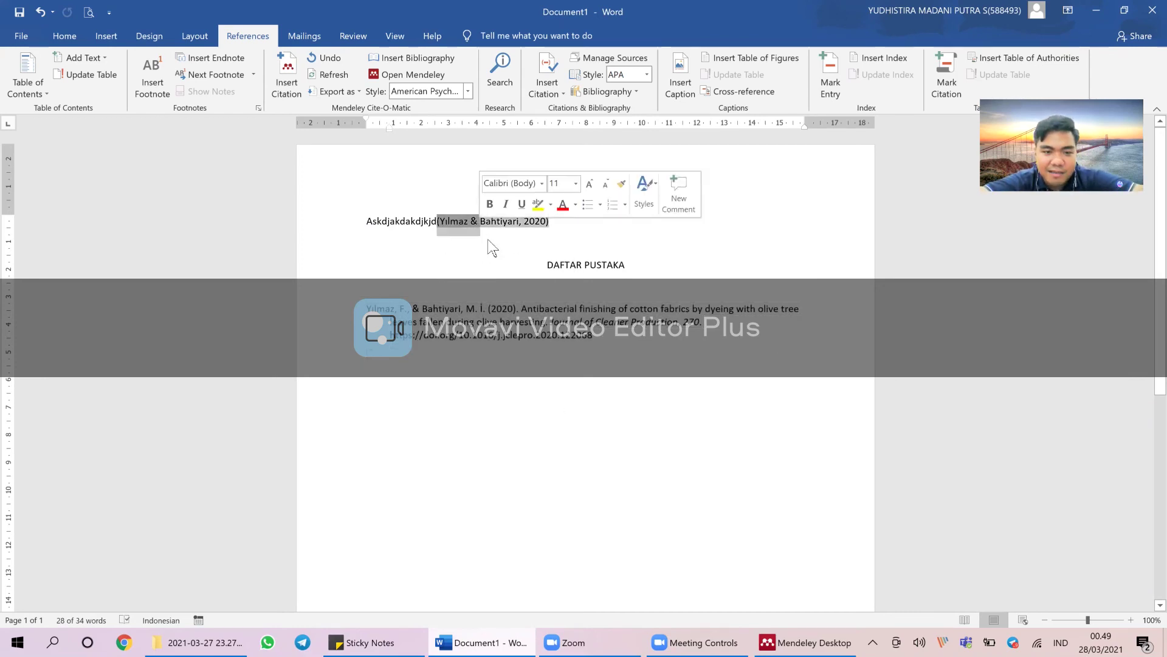
left_click_drag(599, 339, 351, 311)
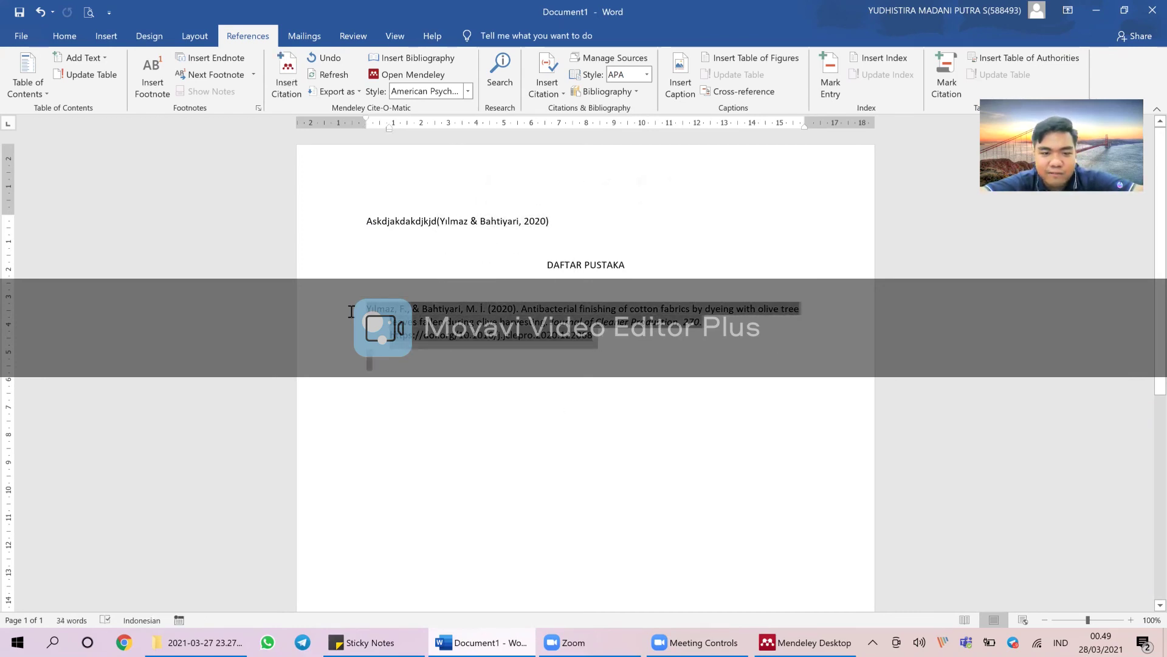
left_click(578, 391)
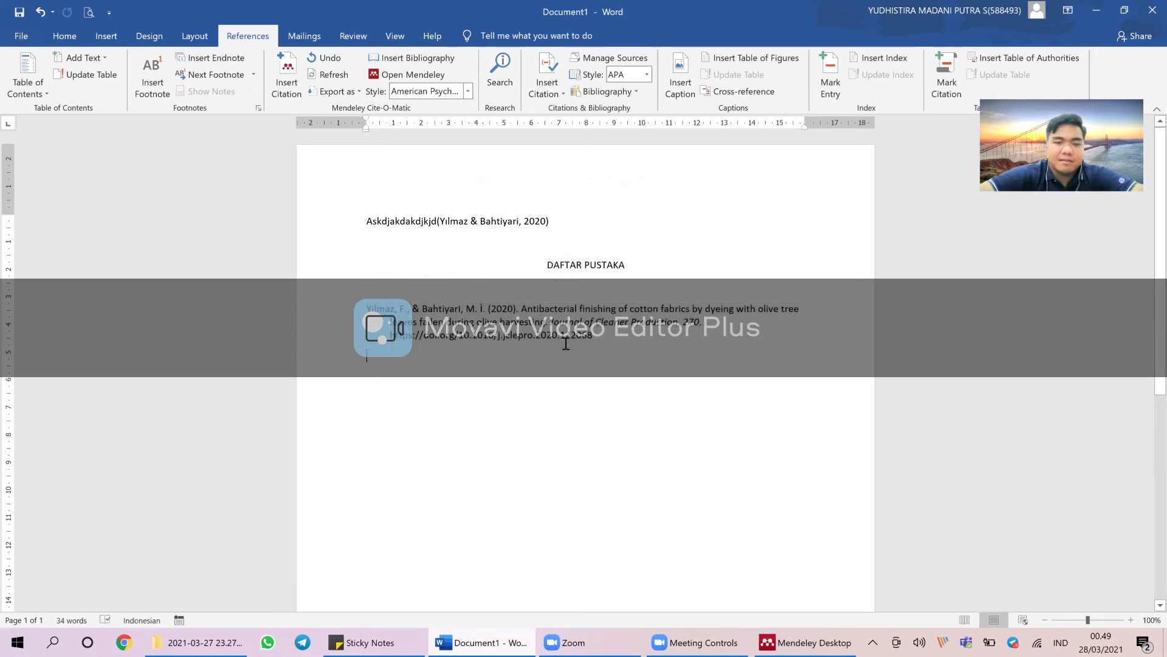
key("BackSpace")
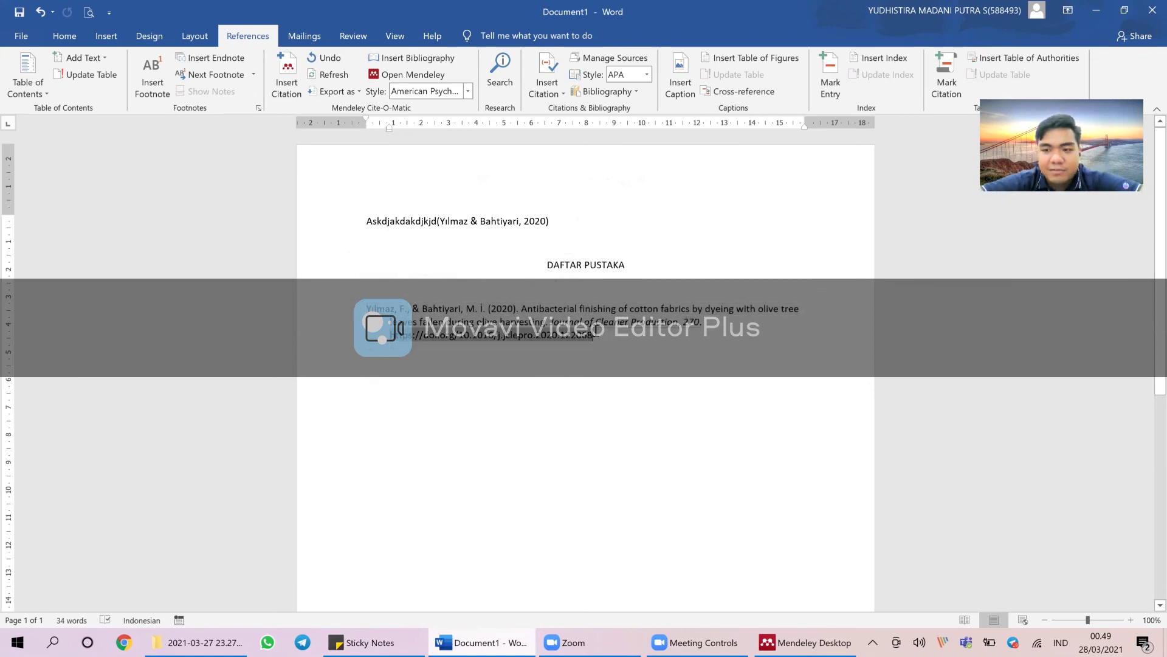